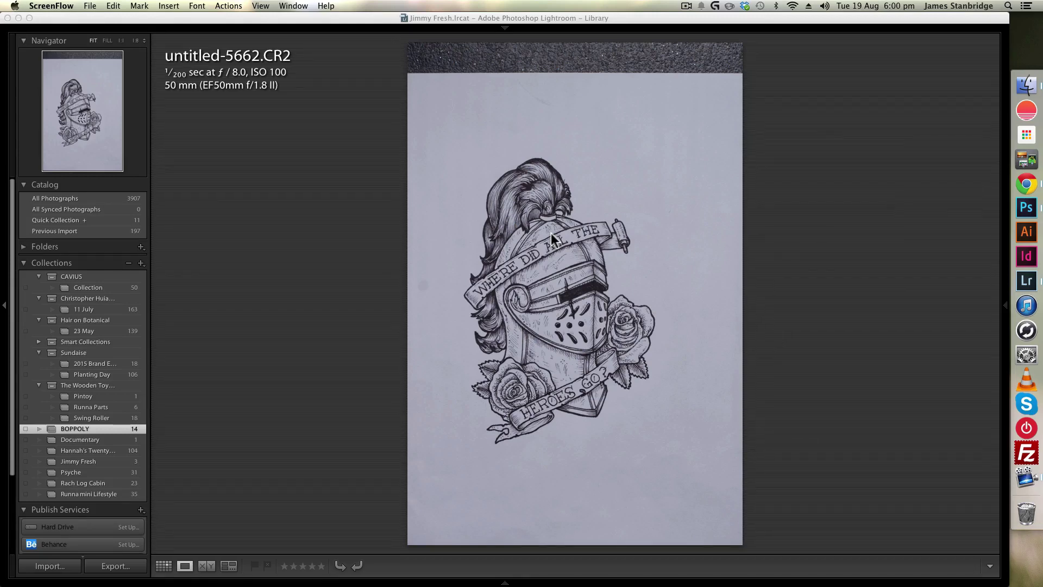
# Open the knight helmet photo untitled-5662.CR2 in the Develop module.
pyautogui.press('d')
pyautogui.click(307, 207)
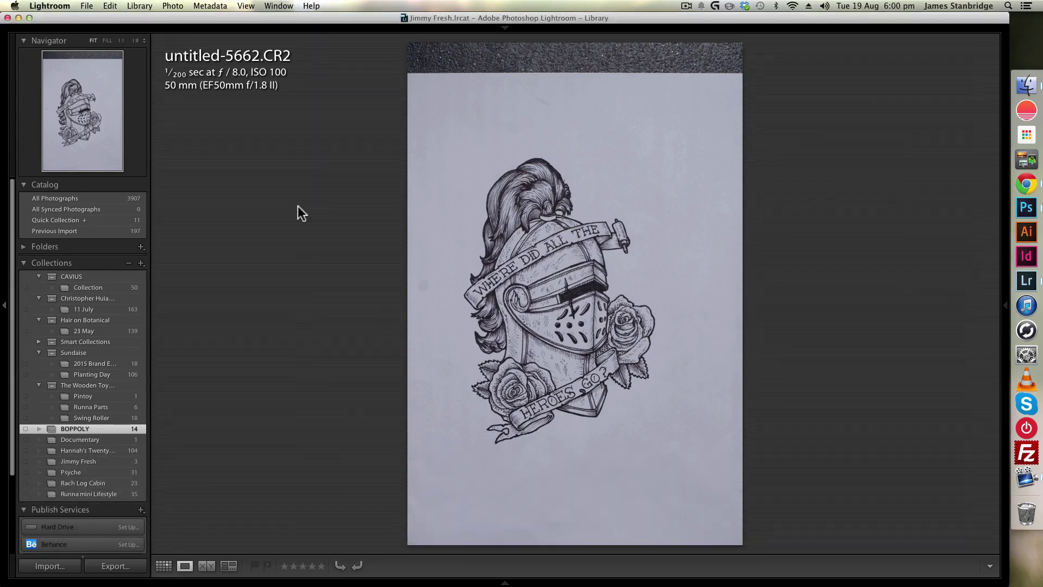
pyautogui.press('d')
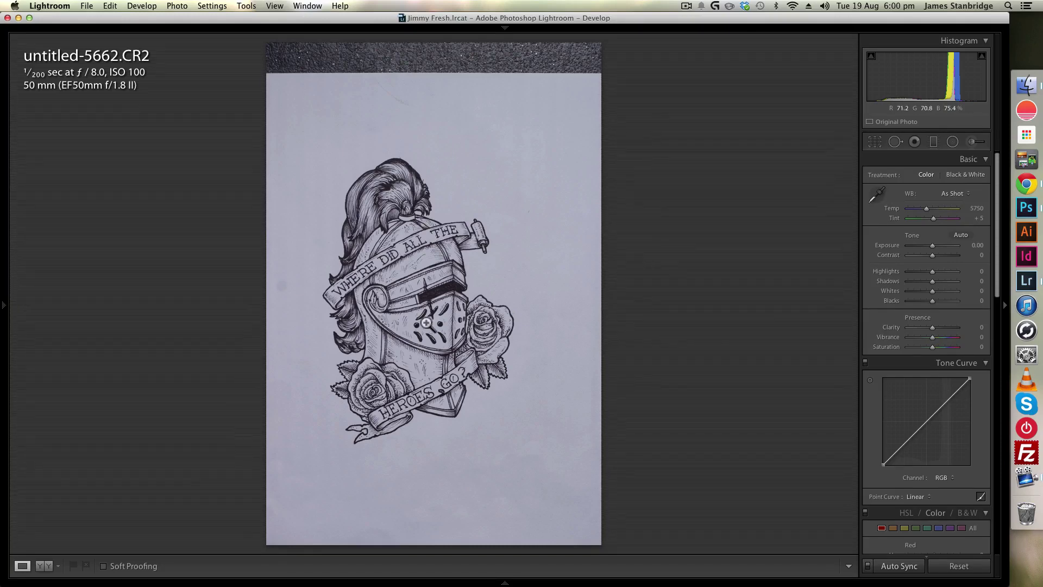
# Crop the photo tightly around the helmet drawing with an unlocked aspect ratio, removing the dark strip above the paper.
pyautogui.press('r')
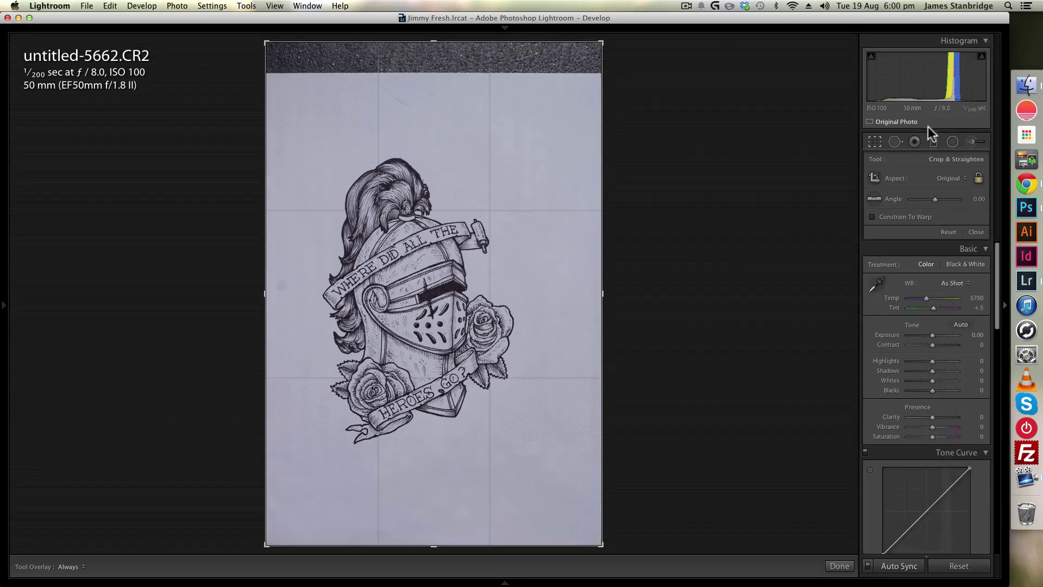
pyautogui.click(977, 179)
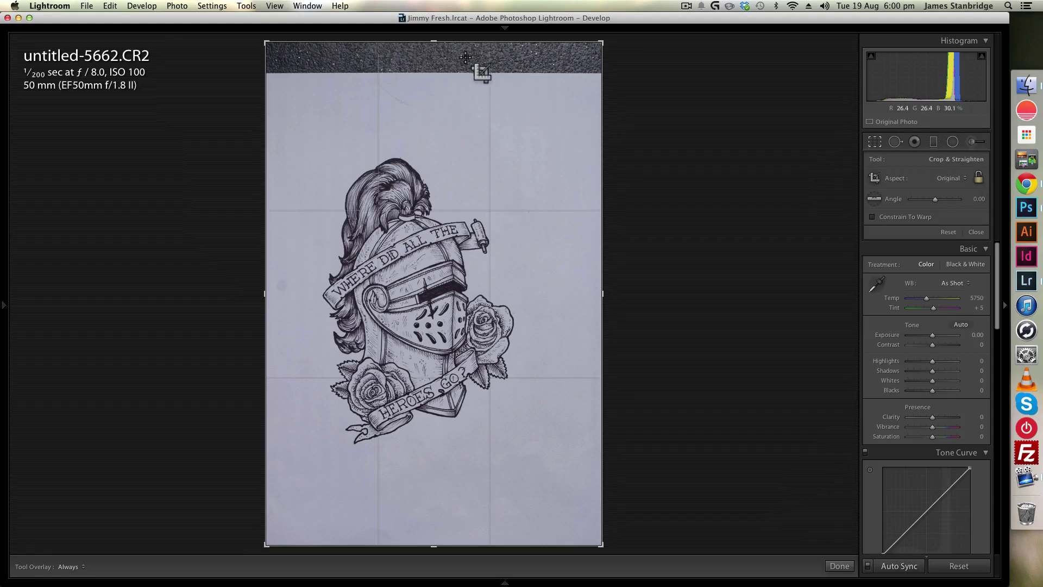
pyautogui.moveTo(432, 40); pyautogui.dragTo(431, 96)
pyautogui.moveTo(603, 291); pyautogui.dragTo(560, 291)
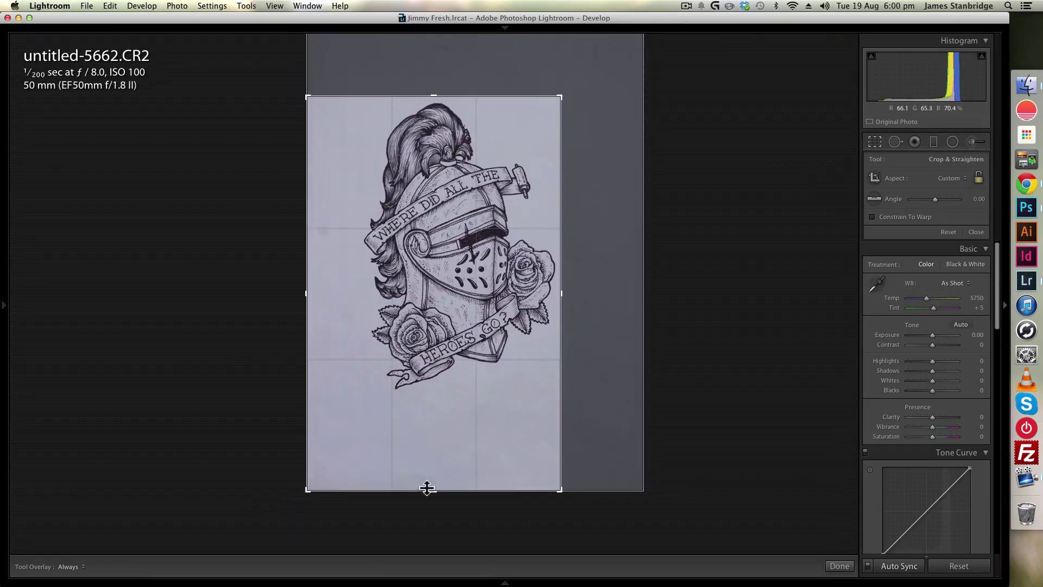
pyautogui.moveTo(427, 488); pyautogui.dragTo(435, 443)
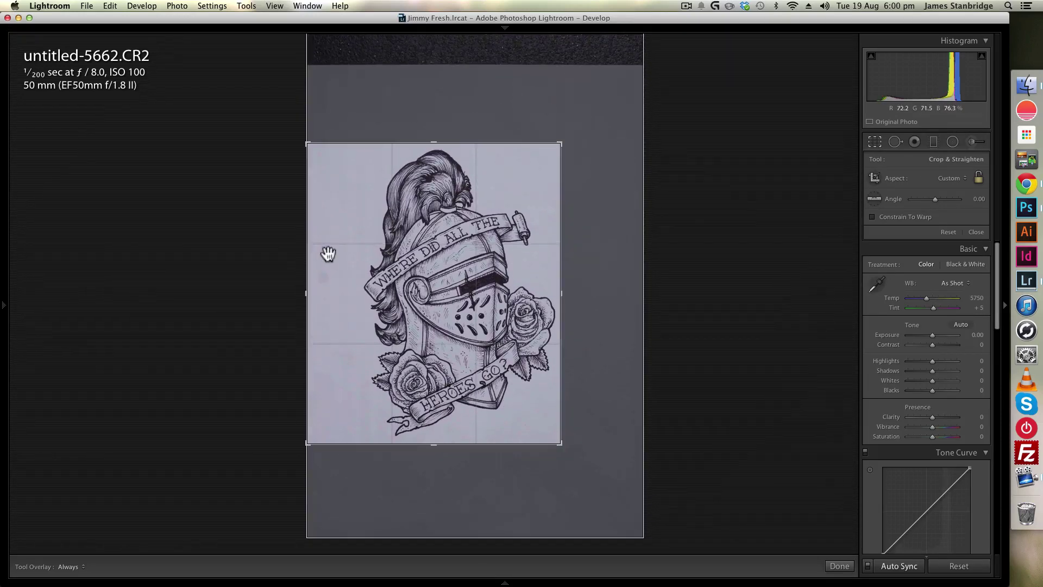
pyautogui.moveTo(307, 293); pyautogui.dragTo(333, 293)
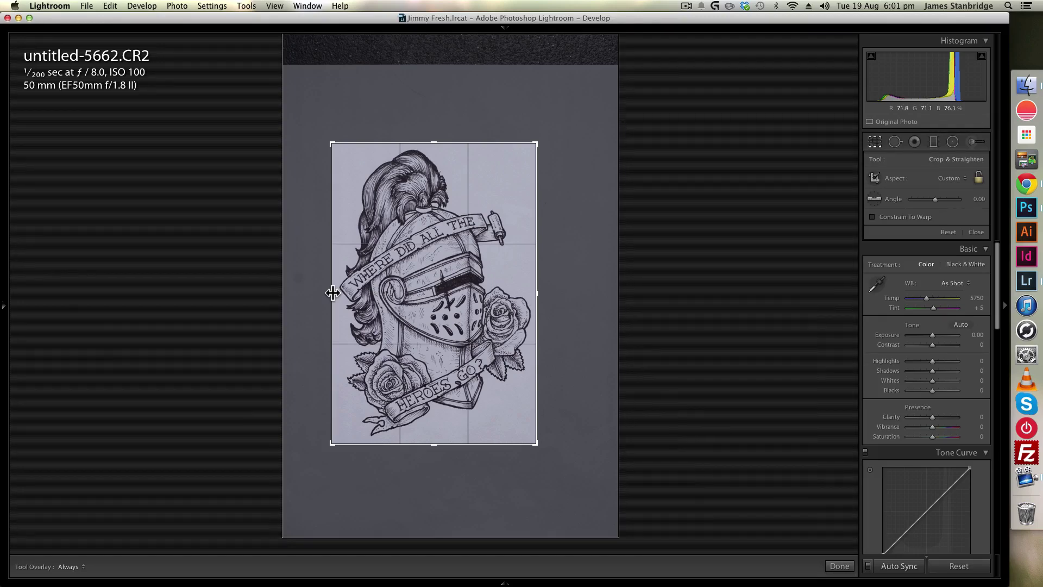
pyautogui.press('Return')
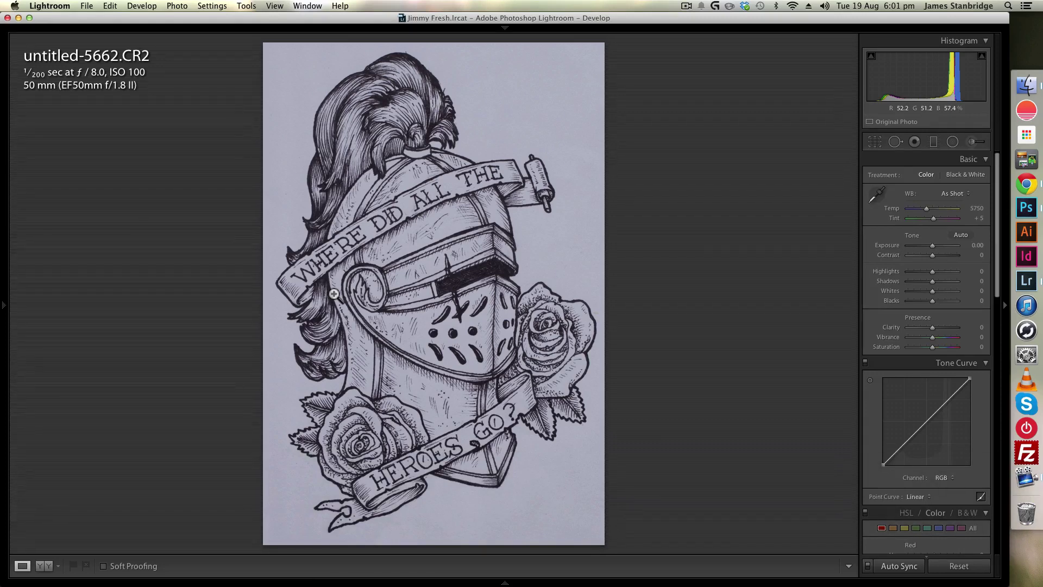
# Raise the photo's Exposure to +0.70.
pyautogui.click(982, 243)
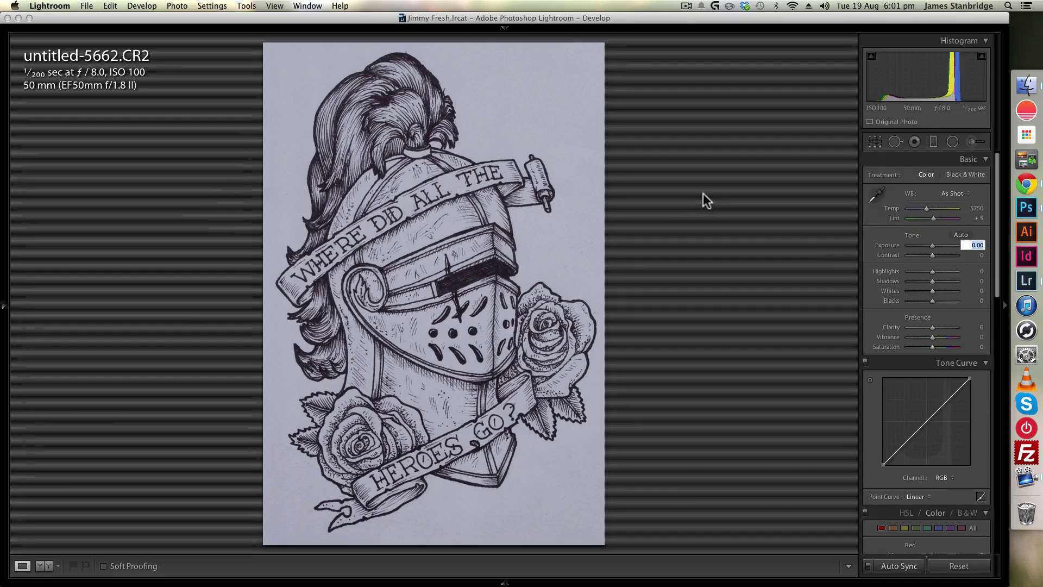
pyautogui.press('Up')
pyautogui.press('Up')
pyautogui.press('Up')
pyautogui.press('Up')
pyautogui.press('Up')
pyautogui.press('Up')
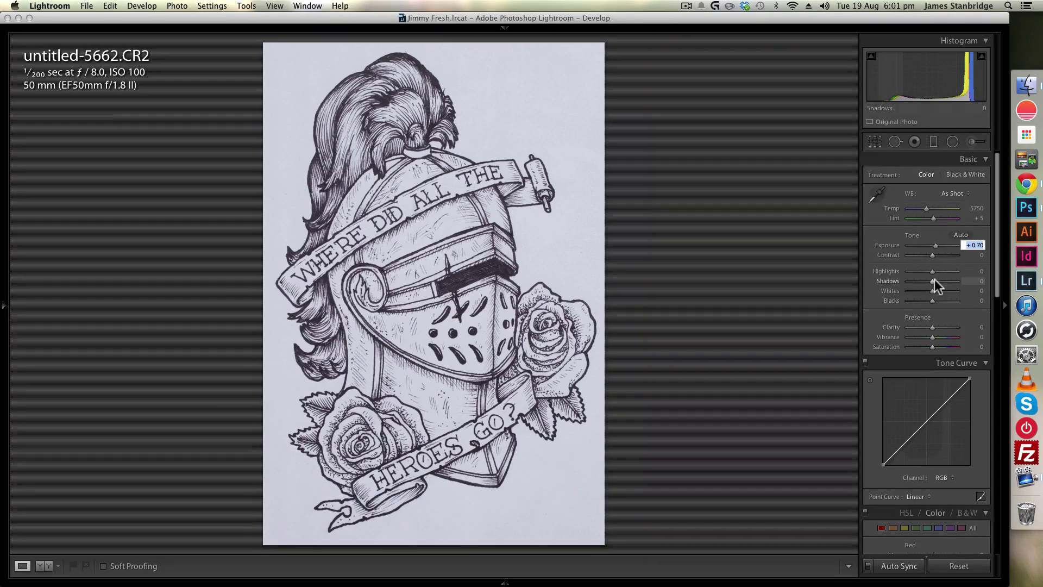
# Set the photo's Shadows to -100, Highlights to +100 and Whites to +31.
pyautogui.moveTo(935, 279); pyautogui.dragTo(914, 280)
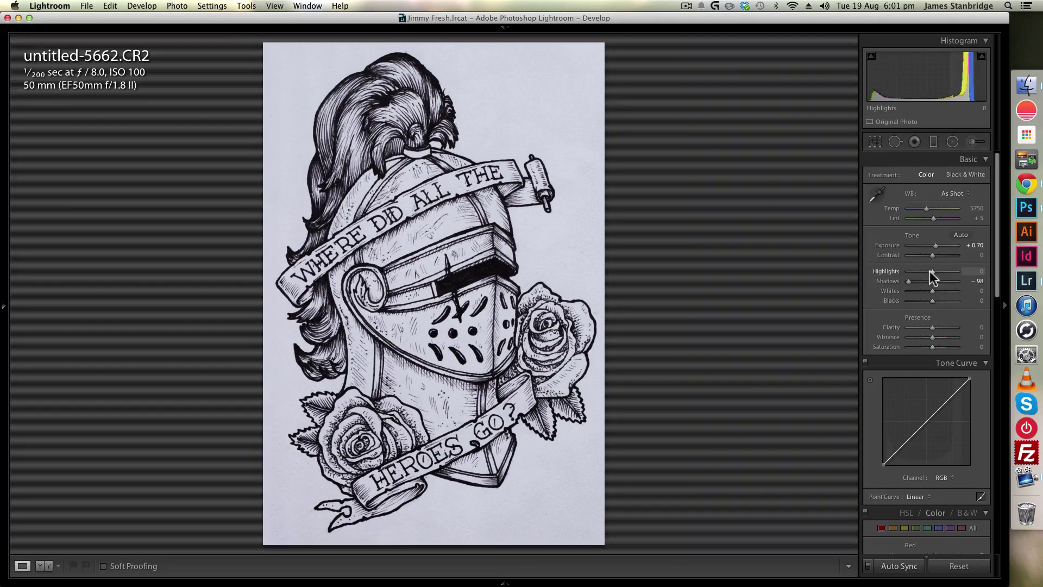
pyautogui.moveTo(930, 271); pyautogui.dragTo(966, 273)
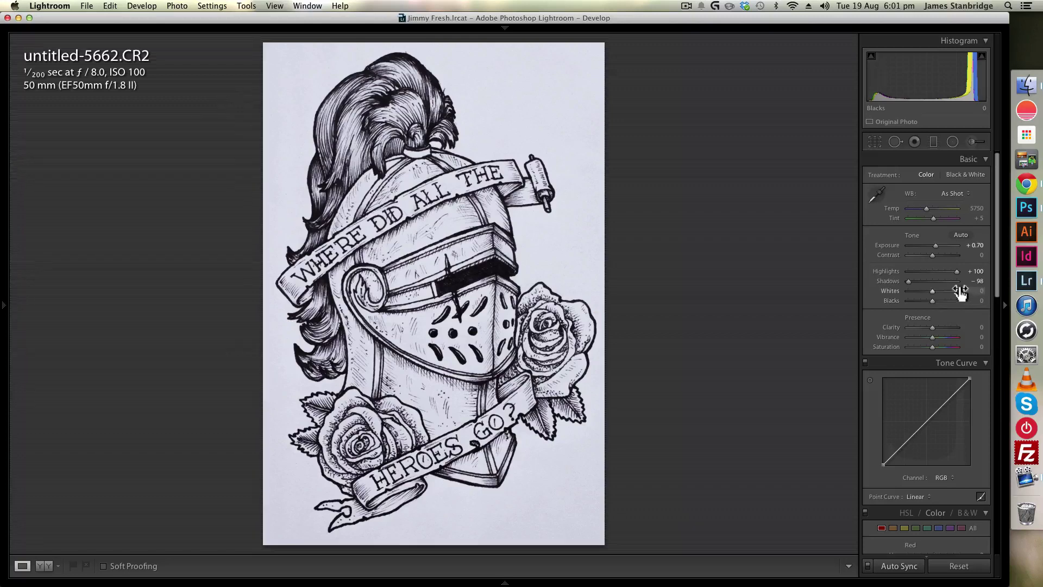
pyautogui.moveTo(909, 281); pyautogui.dragTo(905, 281)
pyautogui.moveTo(933, 291); pyautogui.dragTo(928, 301)
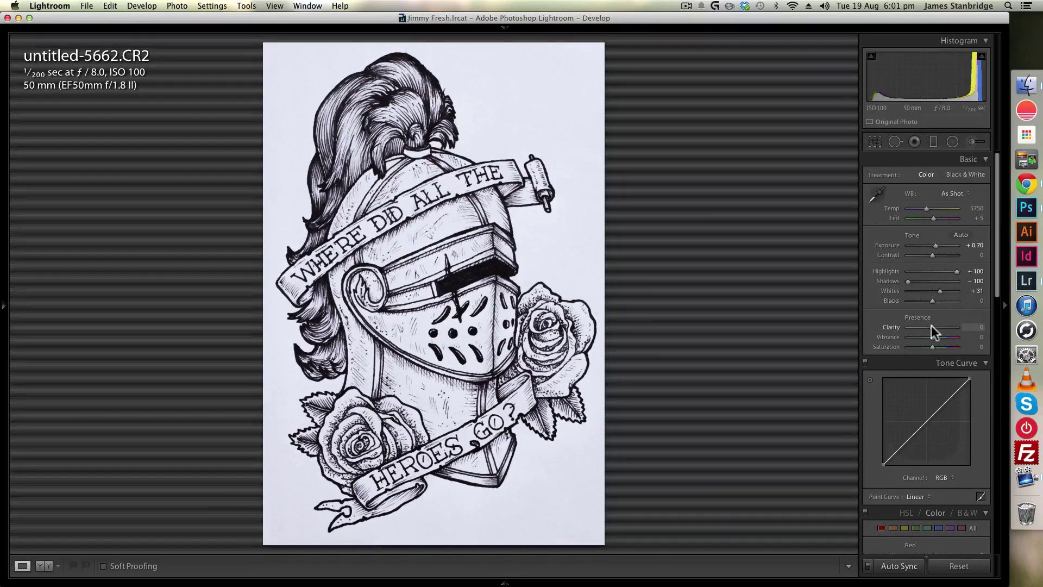
# Set Clarity to +100, comparing it with -100 on a close-up of the banner and helmet.
pyautogui.moveTo(931, 325); pyautogui.dragTo(960, 326)
pyautogui.click(495, 208)
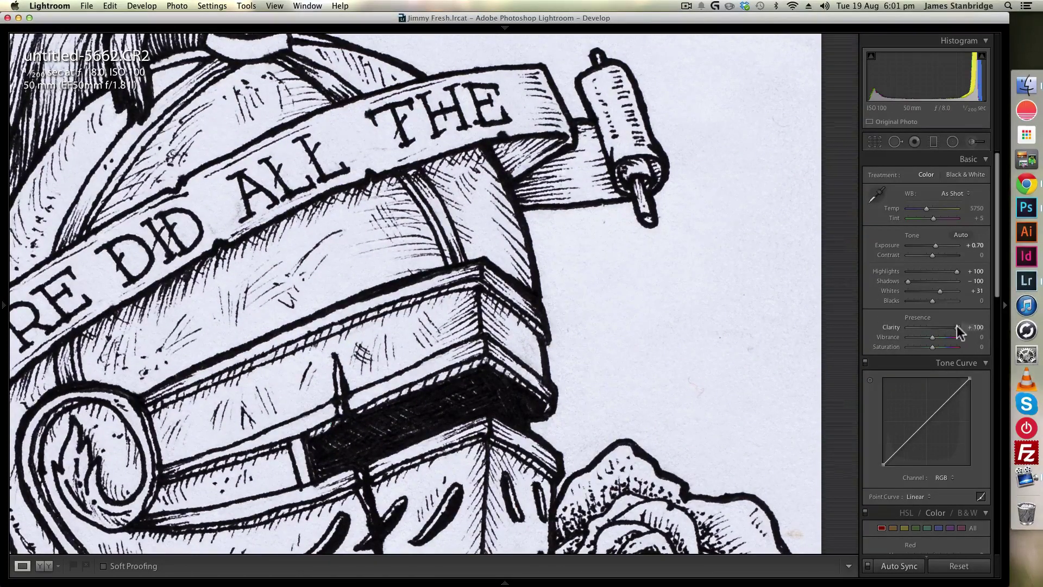
pyautogui.moveTo(955, 326); pyautogui.dragTo(833, 325)
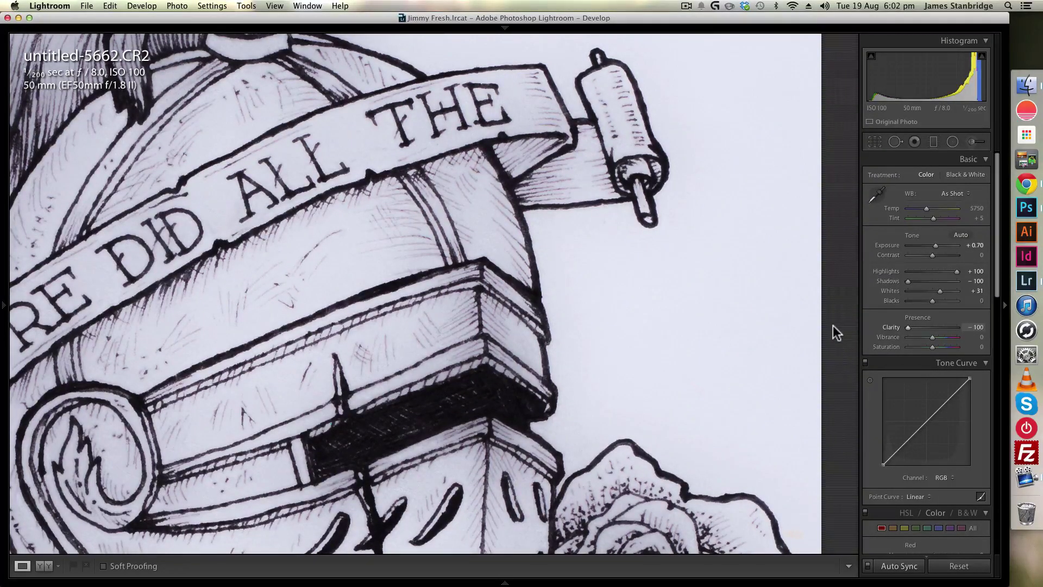
pyautogui.moveTo(833, 325); pyautogui.dragTo(984, 339)
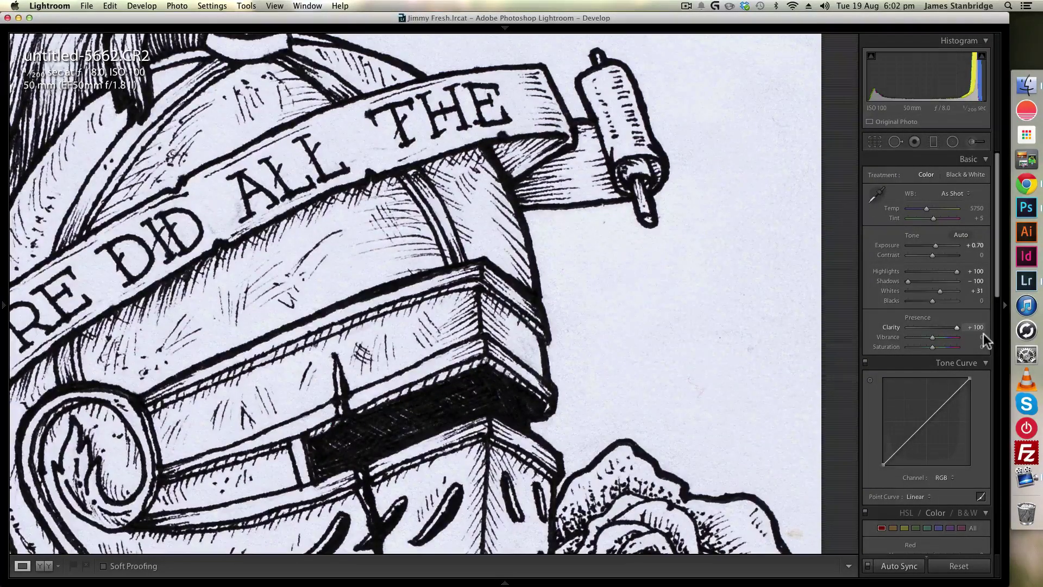
pyautogui.moveTo(283, 185); pyautogui.dragTo(571, 234)
pyautogui.click(570, 217)
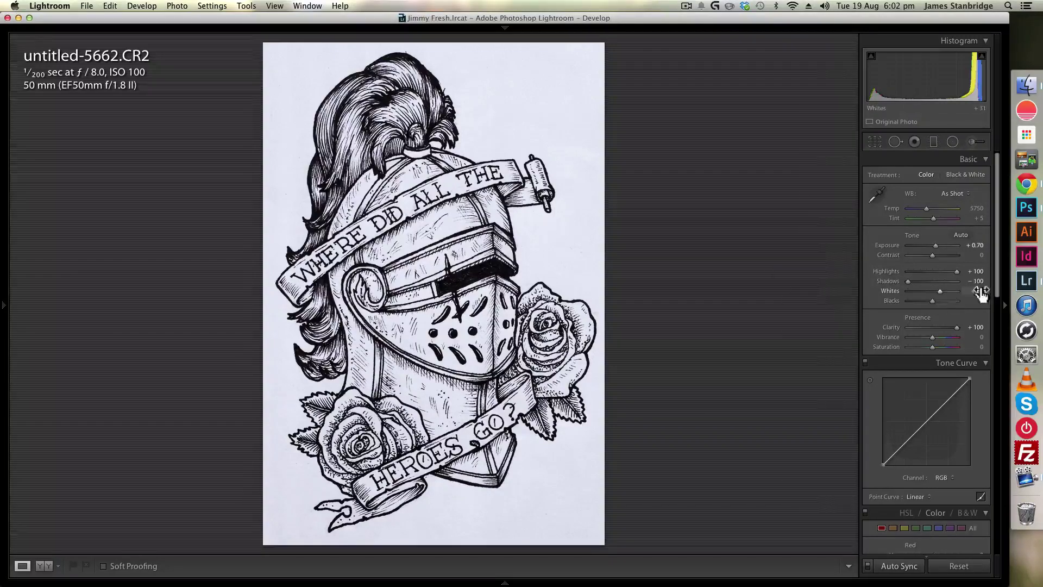
# Lower the photo's Blacks to -25.
pyautogui.moveTo(932, 300); pyautogui.dragTo(930, 301)
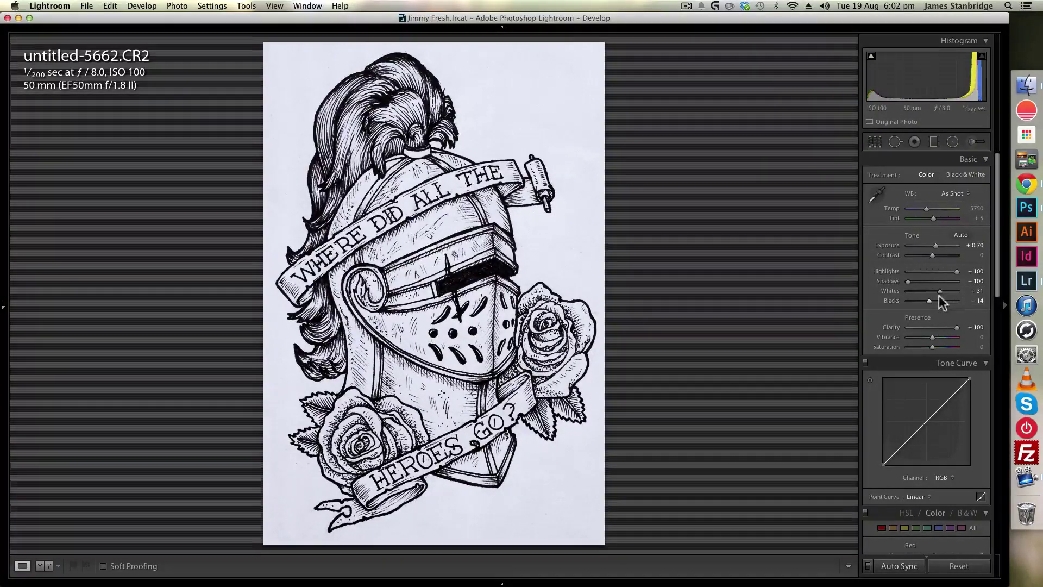
pyautogui.click(975, 300)
pyautogui.press('Down')
pyautogui.press('Down')
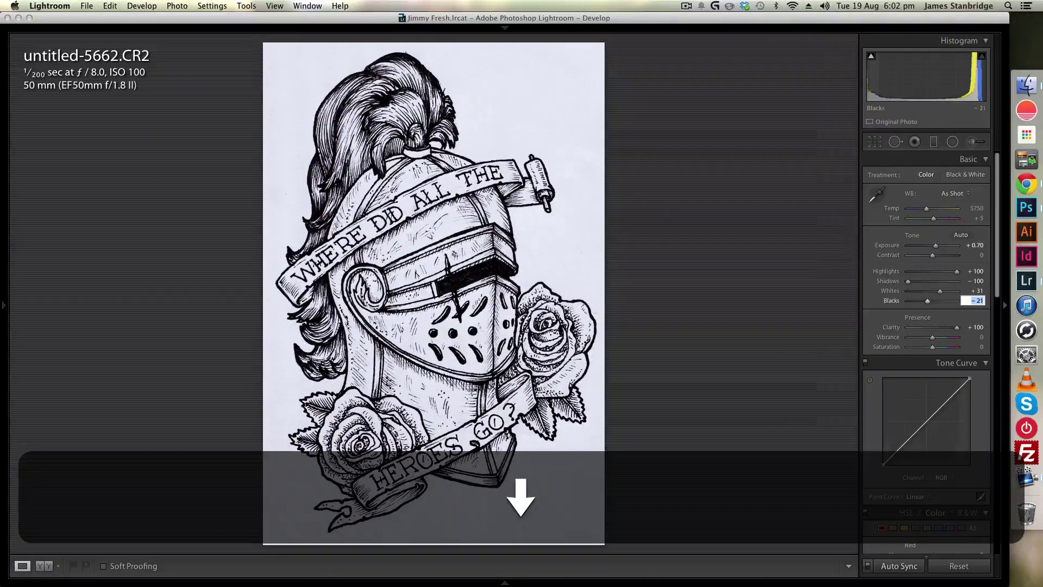
pyautogui.press('Down')
# Adjust the photo's Whites to +25.
pyautogui.click(977, 292)
pyautogui.press('Up')
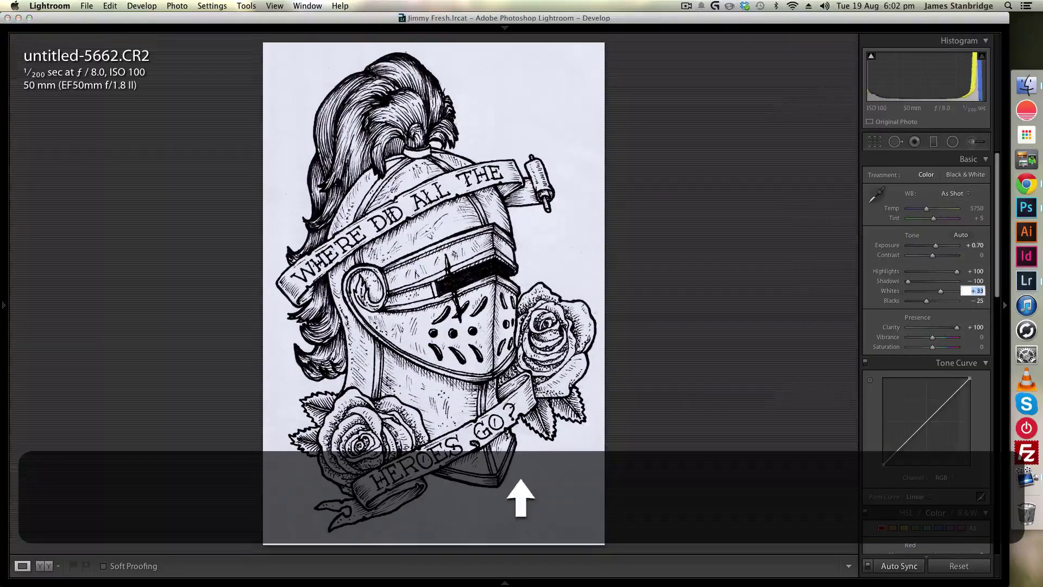
pyautogui.press('Down')
pyautogui.press('Down')
pyautogui.press('Down')
pyautogui.press('Down')
pyautogui.press('Down')
pyautogui.press('Down')
pyautogui.press('Down')
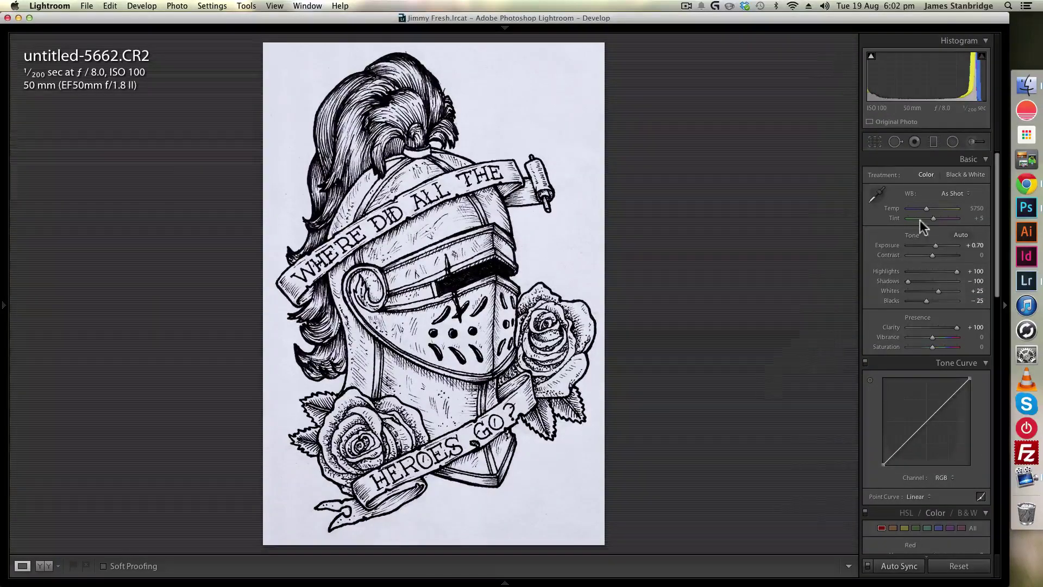
# Raise Contrast to +22 and inspect the linework up close from the plume down to the roses.
pyautogui.moveTo(932, 256); pyautogui.dragTo(935, 256)
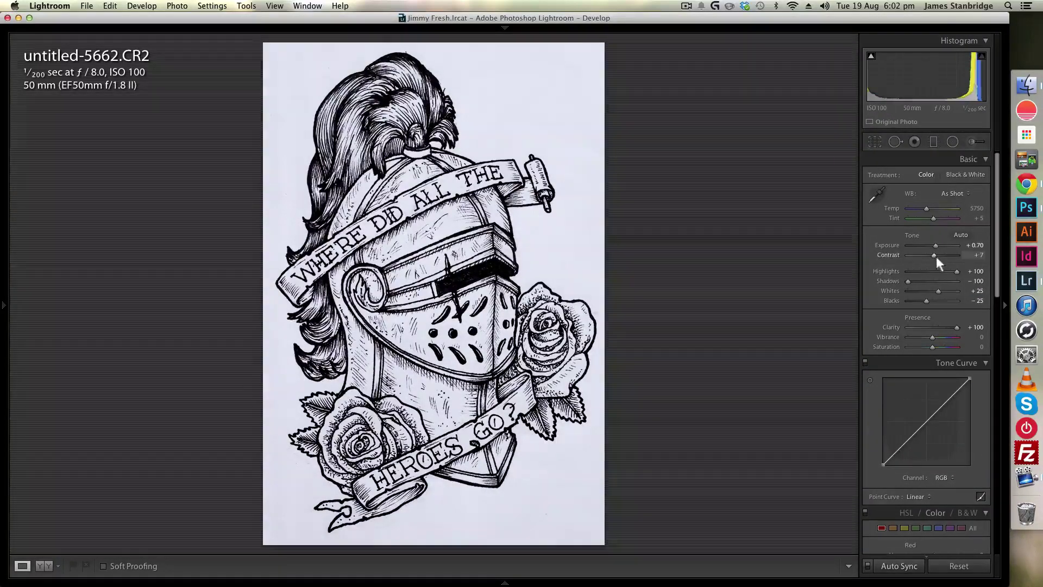
pyautogui.click(459, 124)
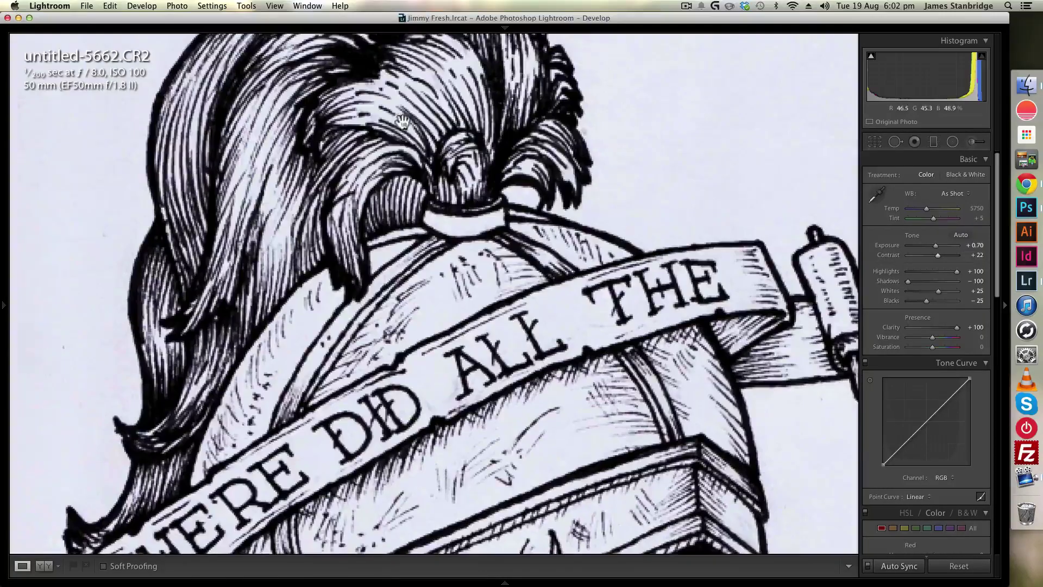
pyautogui.moveTo(575, 341); pyautogui.dragTo(592, 122)
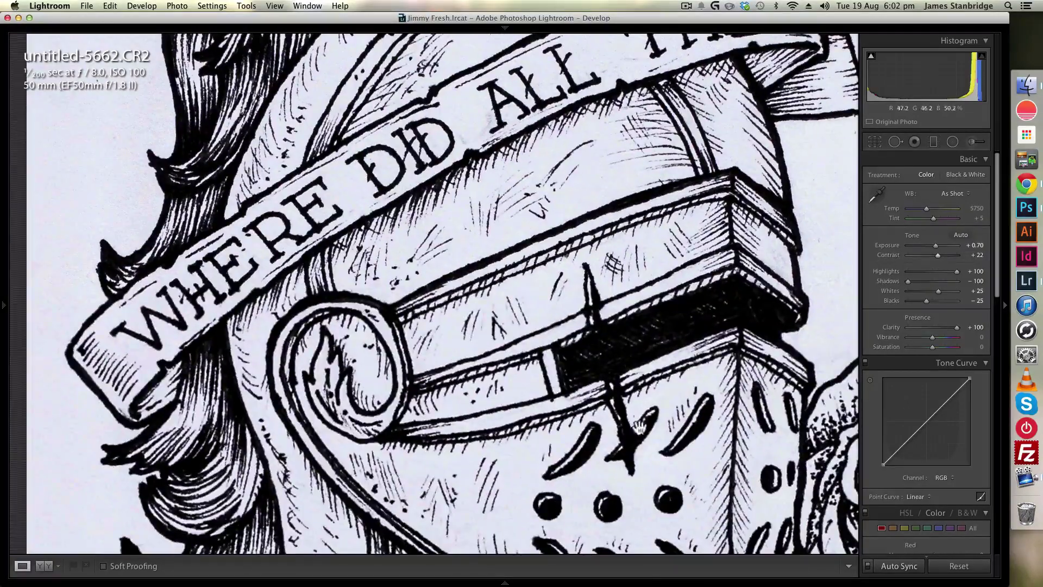
pyautogui.moveTo(606, 506); pyautogui.dragTo(599, 301)
pyautogui.moveTo(592, 454); pyautogui.dragTo(592, 292)
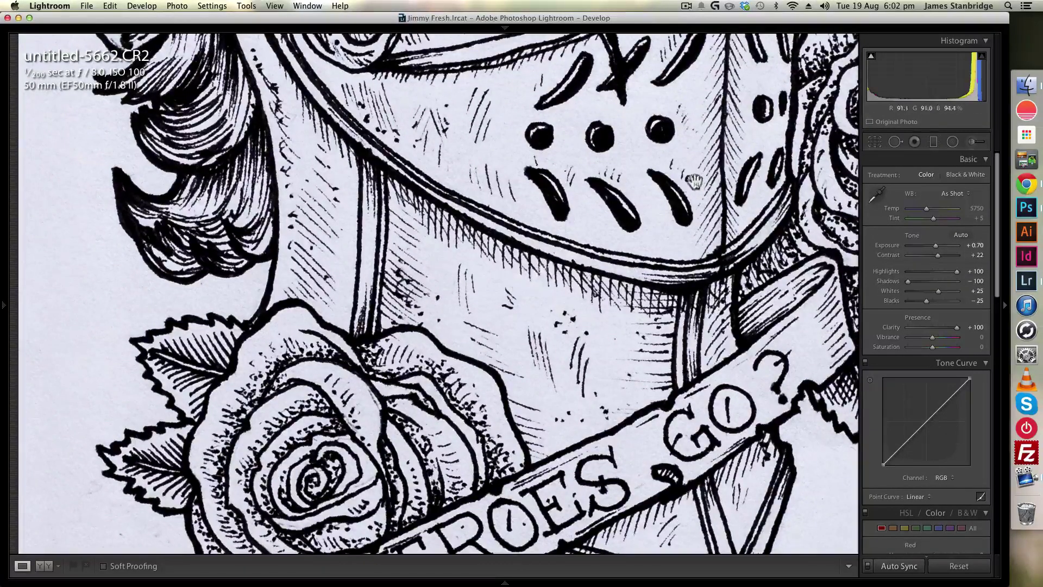
pyautogui.moveTo(690, 199); pyautogui.dragTo(447, 186)
pyautogui.moveTo(660, 258); pyautogui.dragTo(622, 313)
pyautogui.click(513, 206)
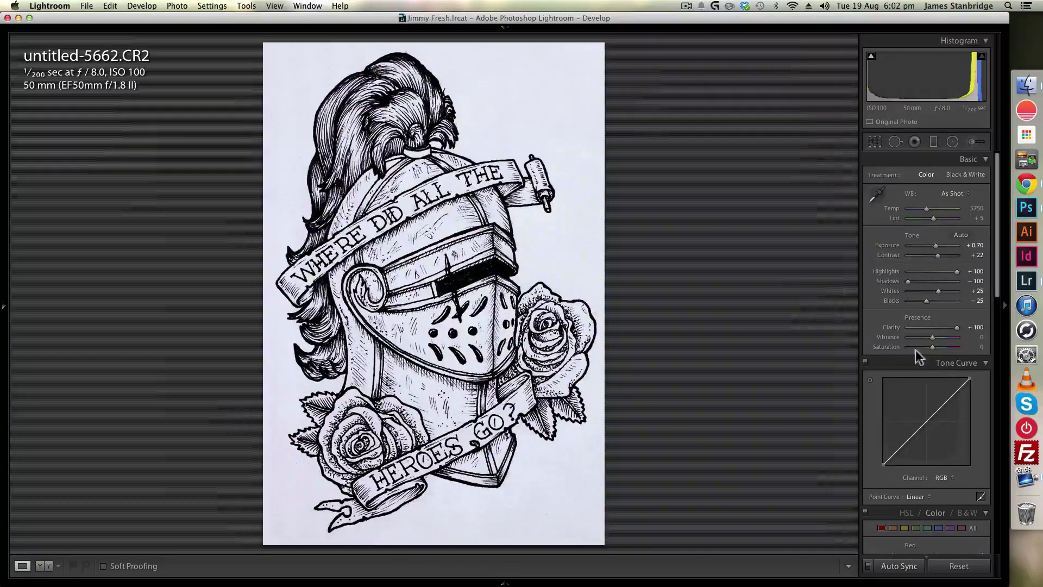
# Set Noise Reduction Luminance to 25 and Color to 45 while viewing the visor up close.
pyautogui.scroll(-5, 929, 348)
pyautogui.scroll(-9, 929, 348)
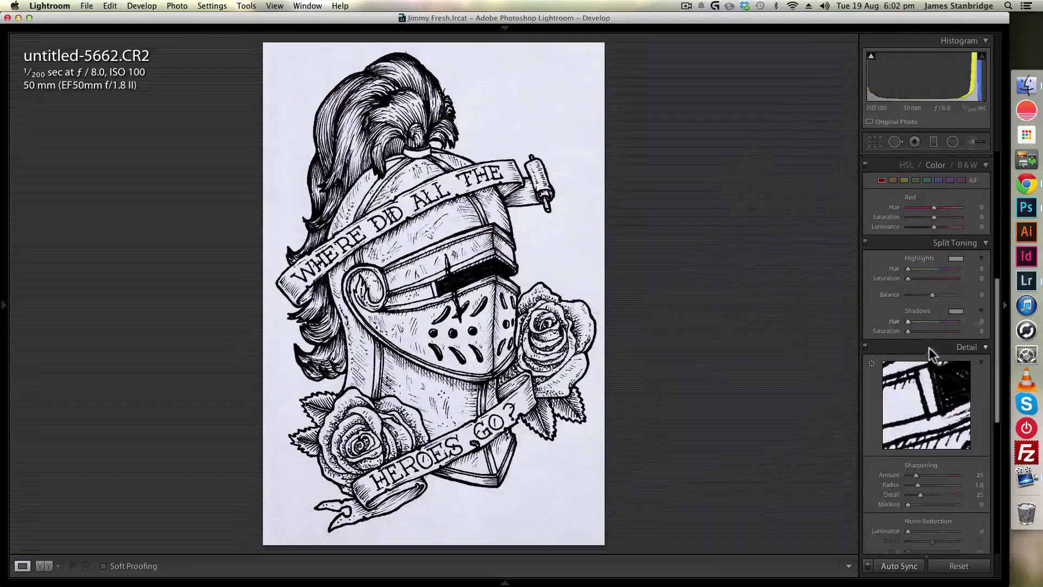
pyautogui.scroll(-4, 940, 405)
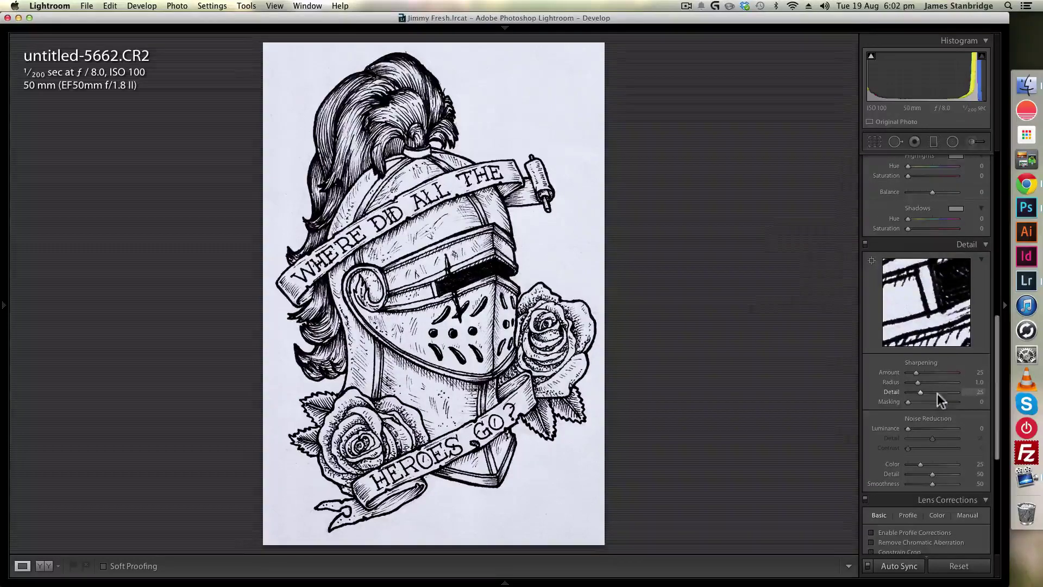
pyautogui.click(476, 258)
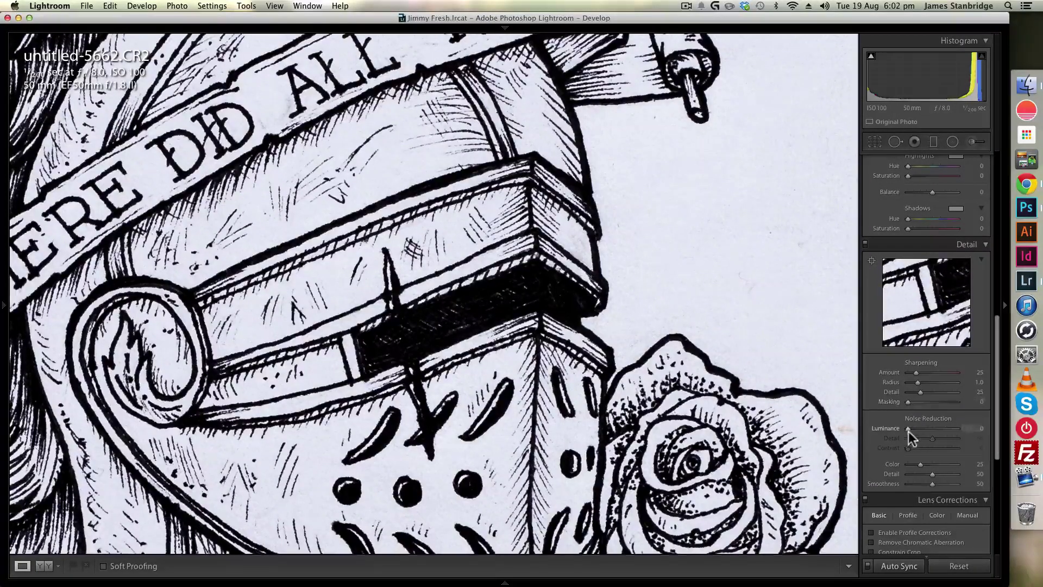
pyautogui.moveTo(909, 431); pyautogui.dragTo(928, 464)
pyautogui.click(972, 428)
pyautogui.press('Up')
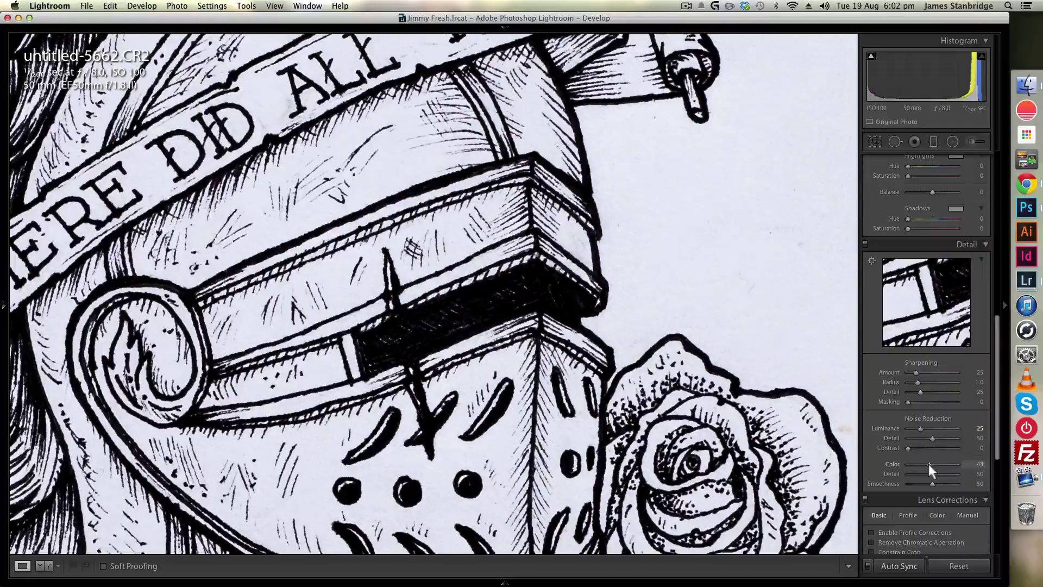
pyautogui.click(973, 464)
pyautogui.press('Up')
pyautogui.press('Up')
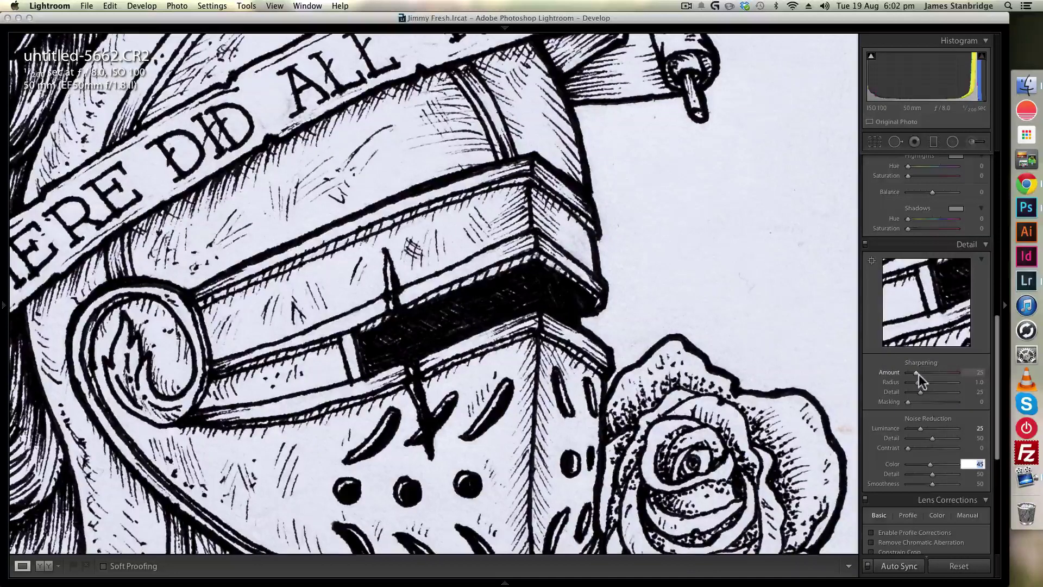
# Increase the Sharpening Amount to 55.
pyautogui.moveTo(918, 372); pyautogui.dragTo(927, 372)
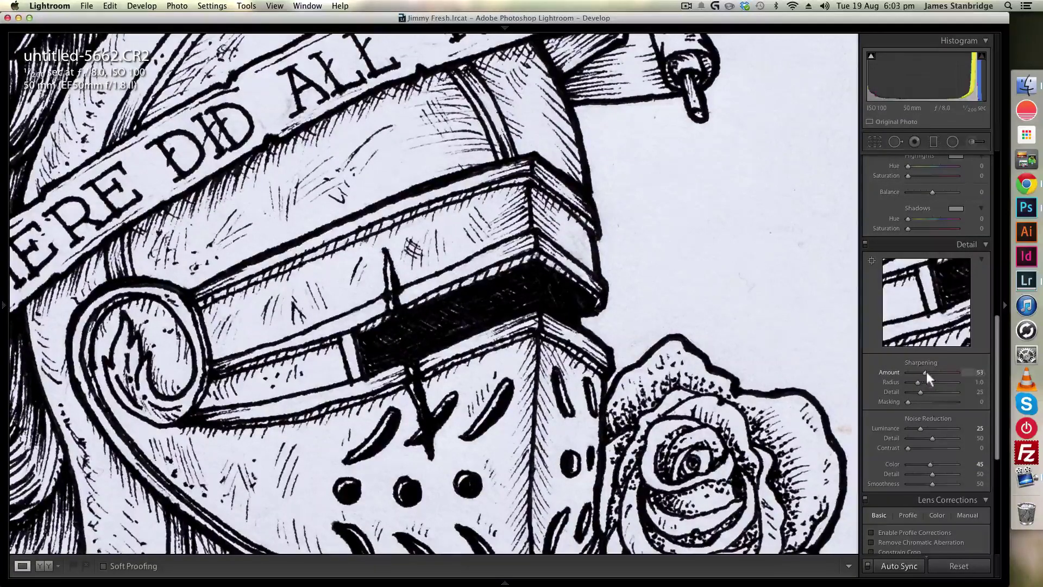
pyautogui.click(963, 372)
pyautogui.press('Up')
pyautogui.press('Up')
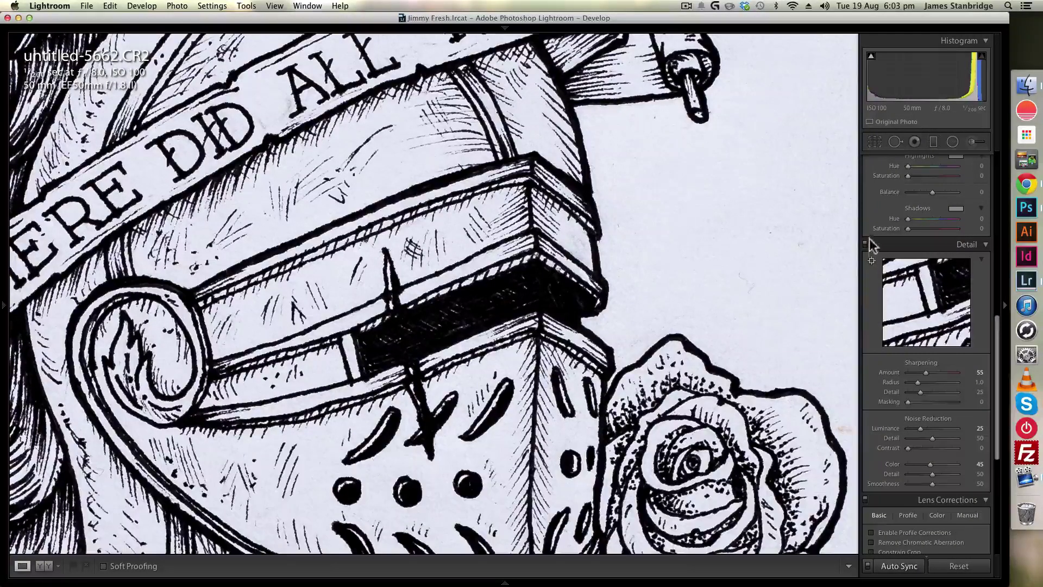
pyautogui.scroll(3, 868, 255)
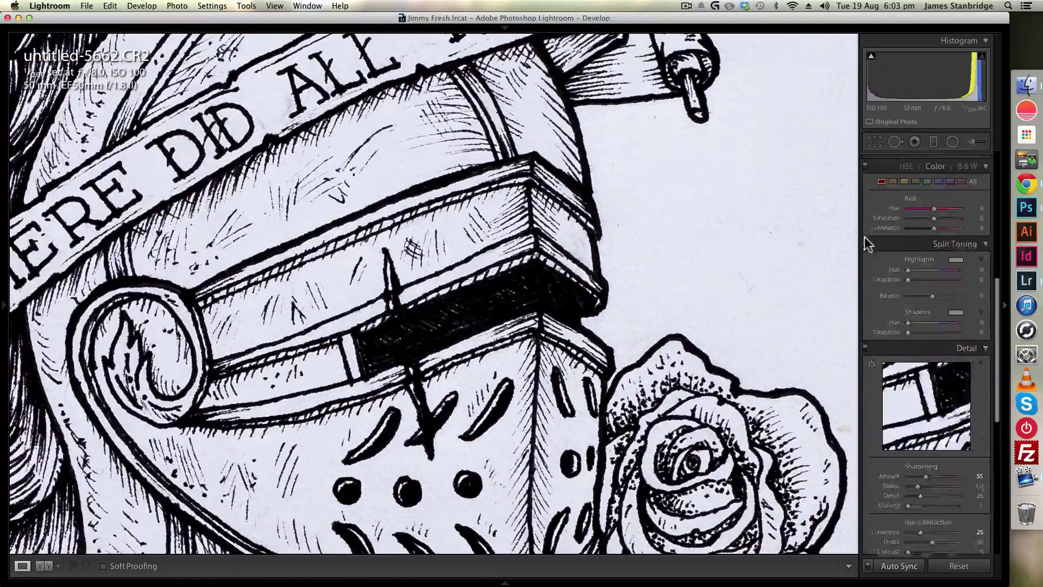
pyautogui.scroll(-2, 869, 301)
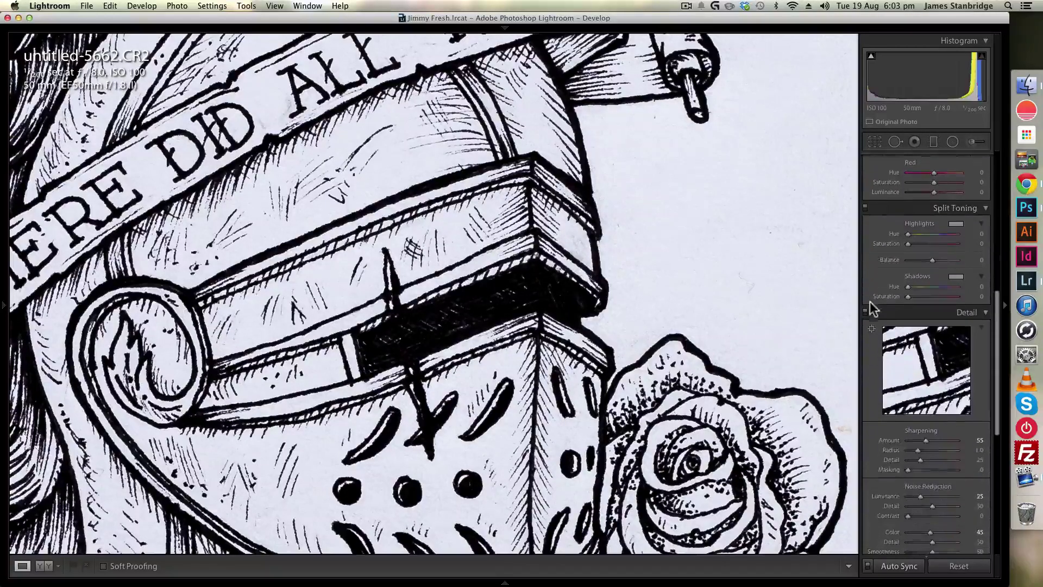
# Compare the drawing with the Detail adjustments switched off and on.
pyautogui.click(865, 312)
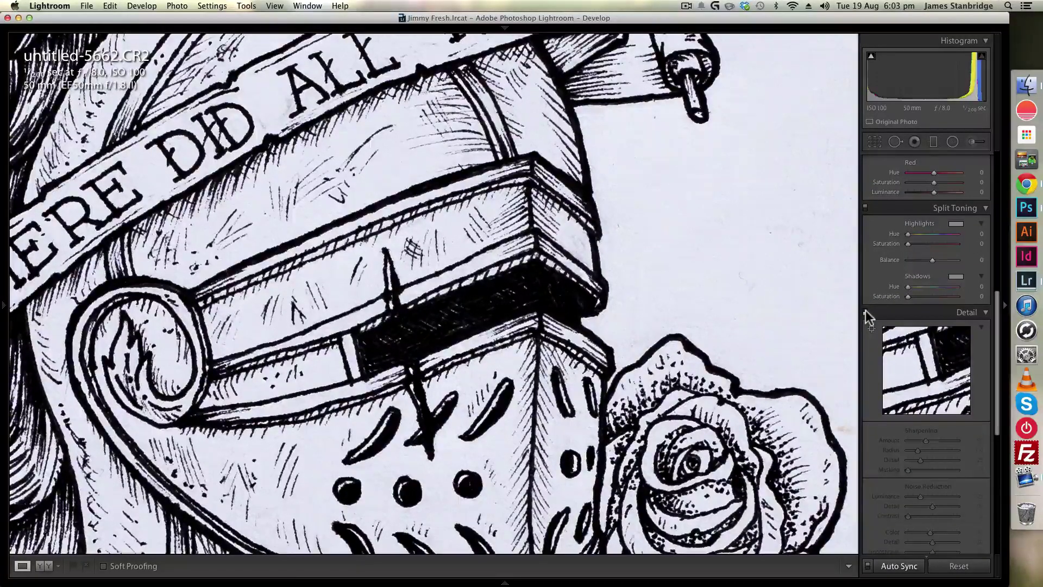
pyautogui.click(865, 312)
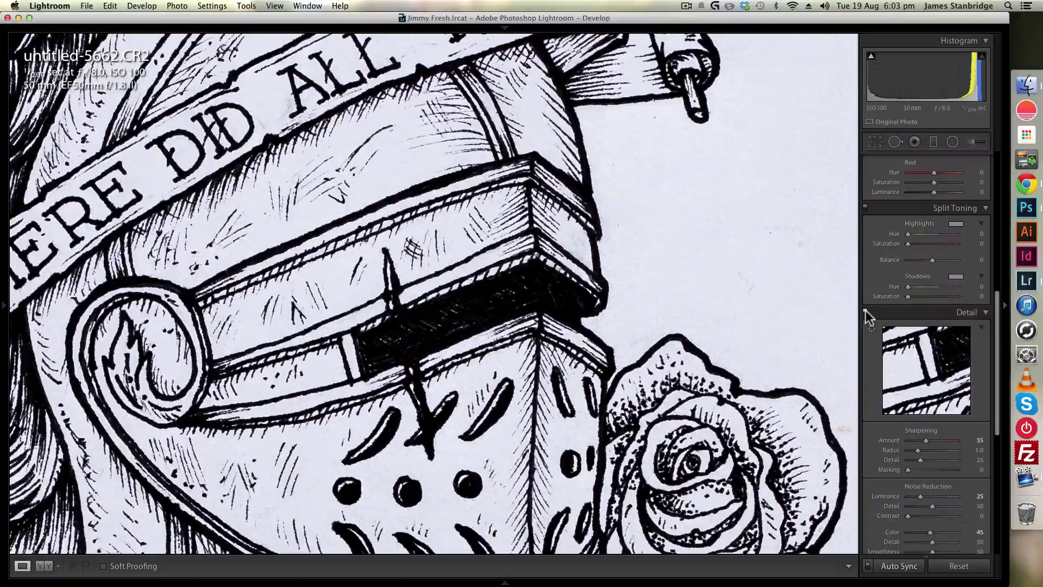
pyautogui.click(865, 312)
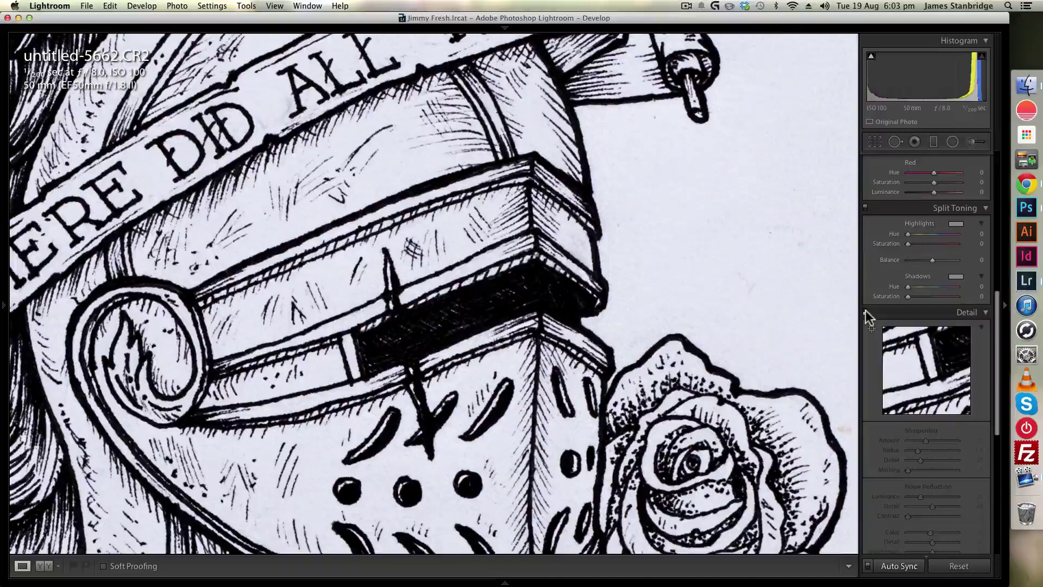
pyautogui.click(866, 312)
# Examine the sharpened linework up close around the visor, roses and lower banner, and return to the full drawing.
pyautogui.moveTo(367, 364); pyautogui.dragTo(654, 44)
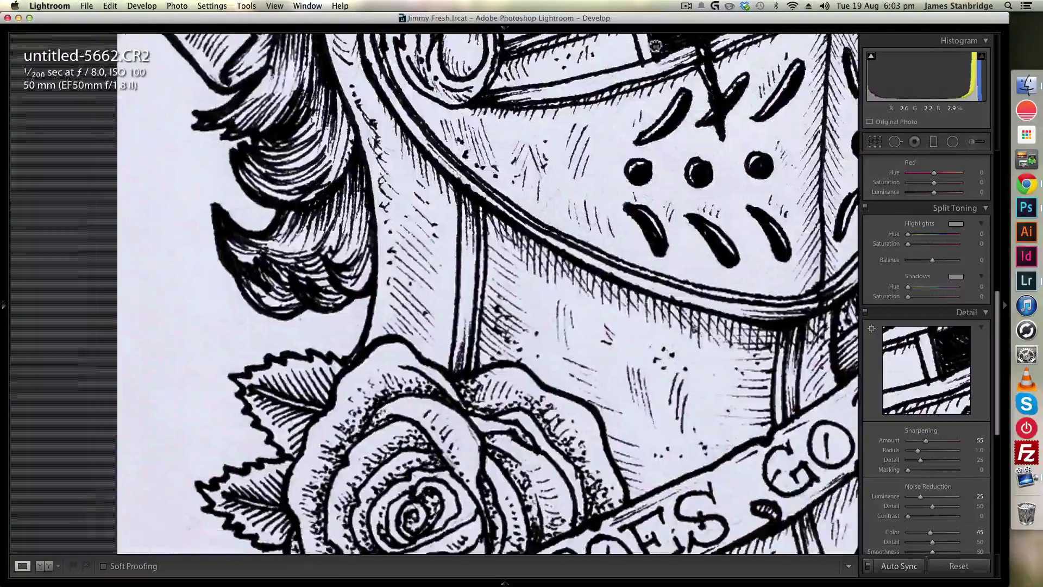
pyautogui.moveTo(538, 379); pyautogui.dragTo(478, 159)
pyautogui.moveTo(598, 434); pyautogui.dragTo(523, 334)
pyautogui.click(554, 270)
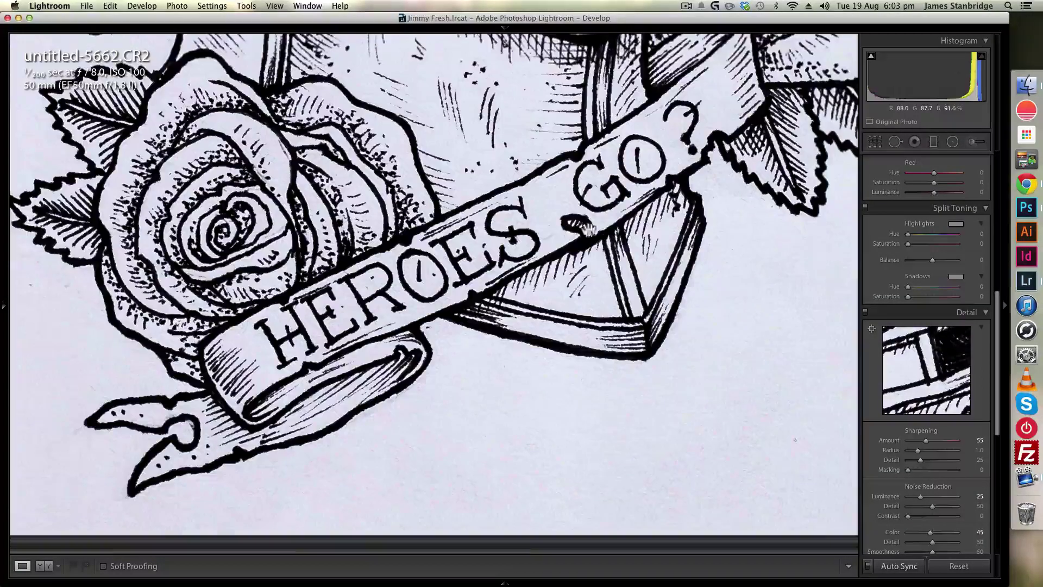
pyautogui.click(582, 223)
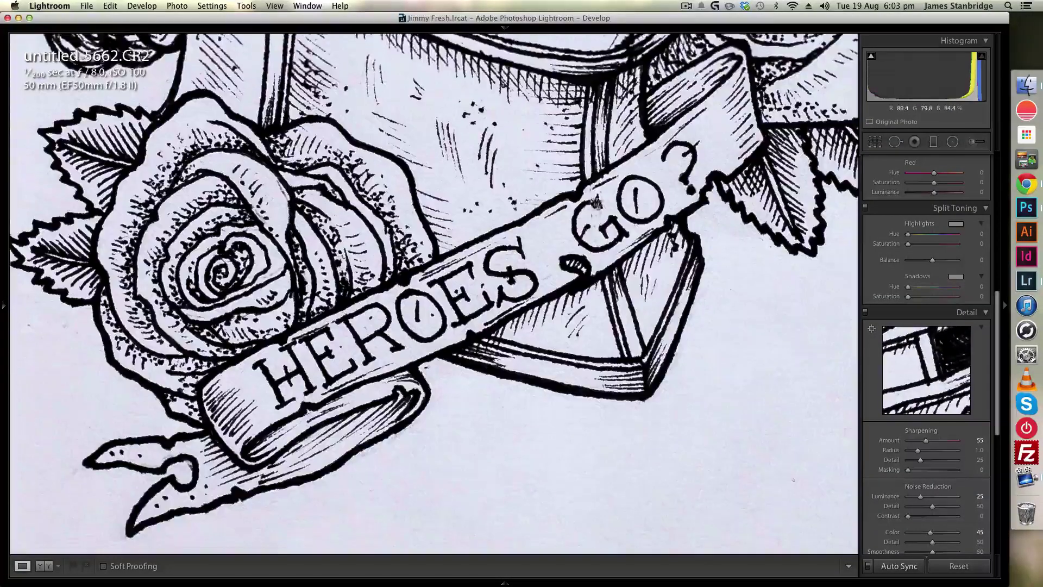
pyautogui.moveTo(597, 190); pyautogui.dragTo(561, 290)
pyautogui.moveTo(452, 172); pyautogui.dragTo(453, 232)
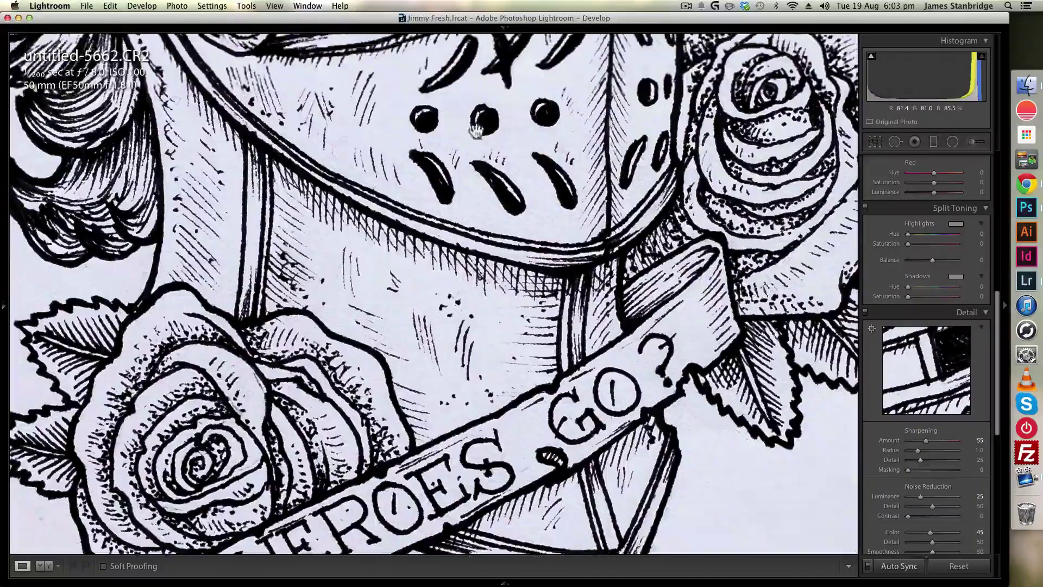
pyautogui.moveTo(476, 131); pyautogui.dragTo(472, 258)
pyautogui.moveTo(474, 174); pyautogui.dragTo(465, 301)
pyautogui.click(421, 195)
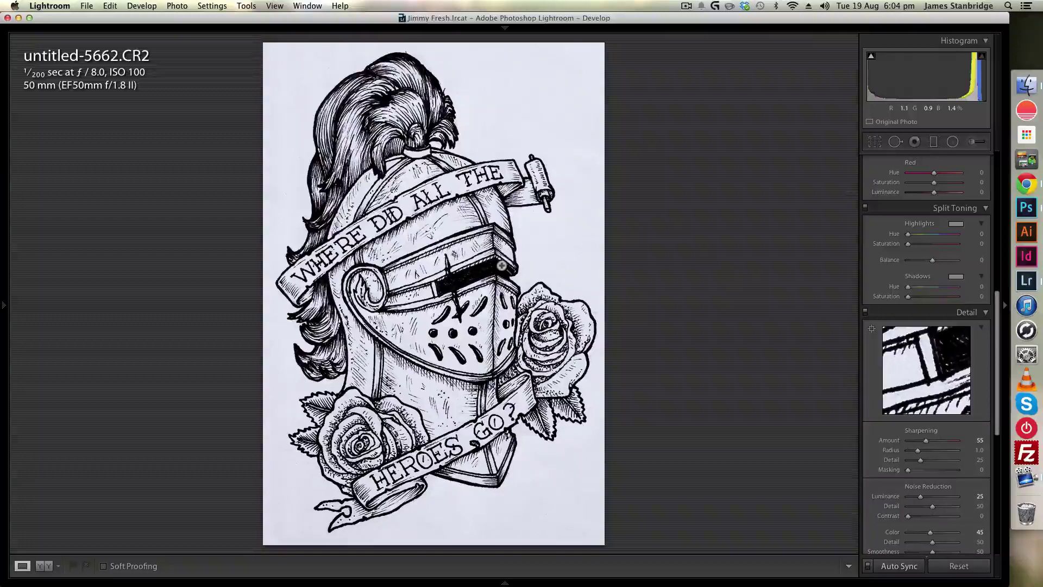
# Return to the Library grid, deselect the other photos and open the helmet drawing untitled-5662.CR2 in a single-photo view.
pyautogui.press('g')
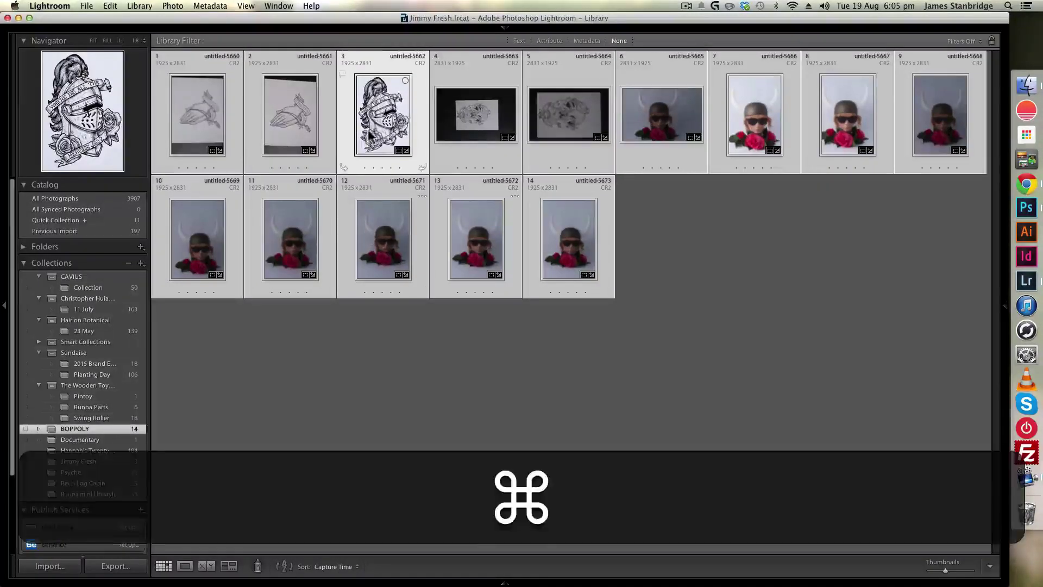
pyautogui.keyDown('super'); pyautogui.click(367, 122); pyautogui.keyUp('super')
pyautogui.click(367, 121)
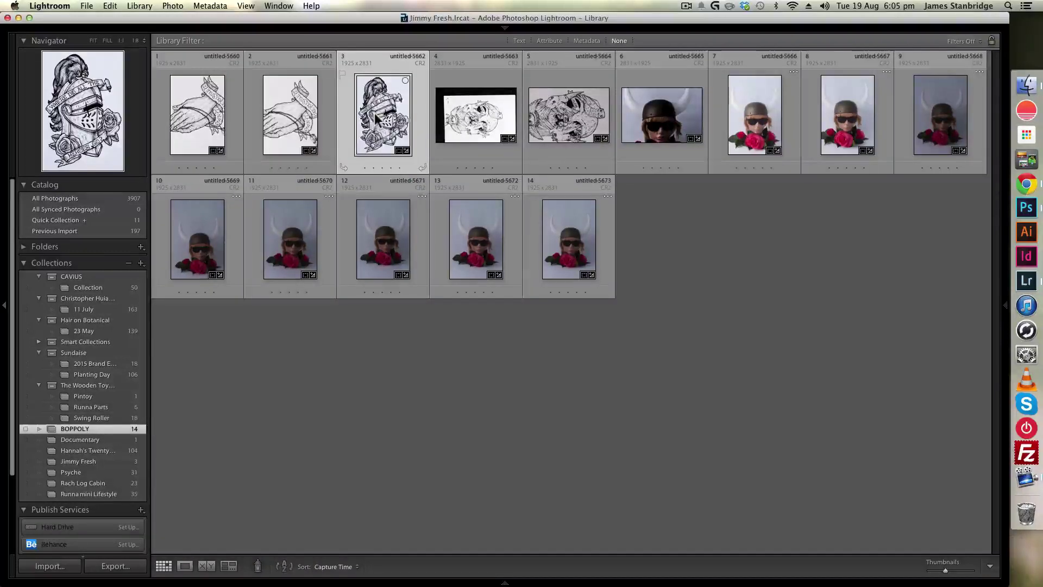
pyautogui.doubleClick(389, 117)
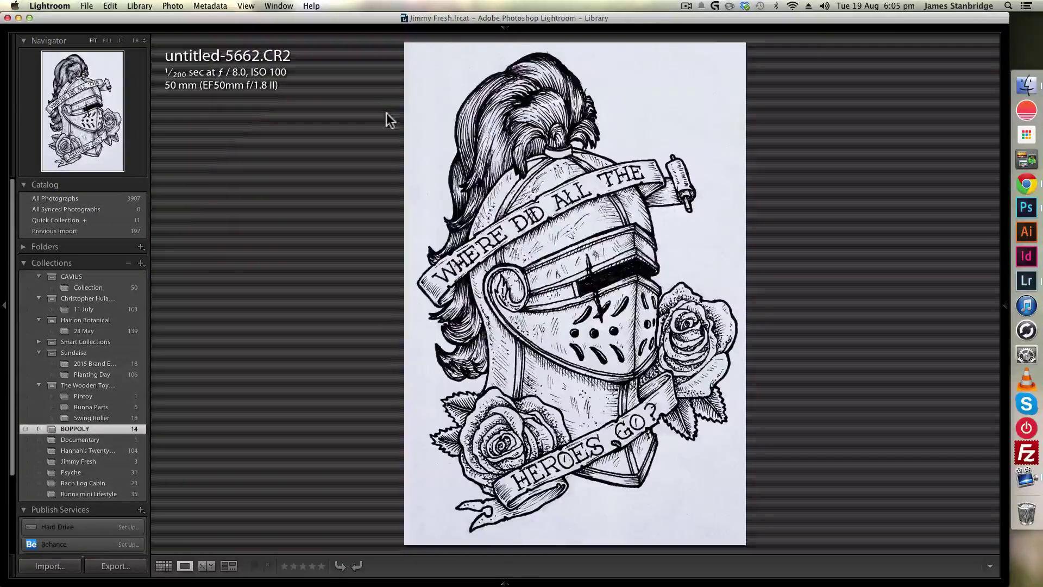
# Open the helmet drawing for editing in Adobe Photoshop CC 2014.
pyautogui.rightClick(554, 228)
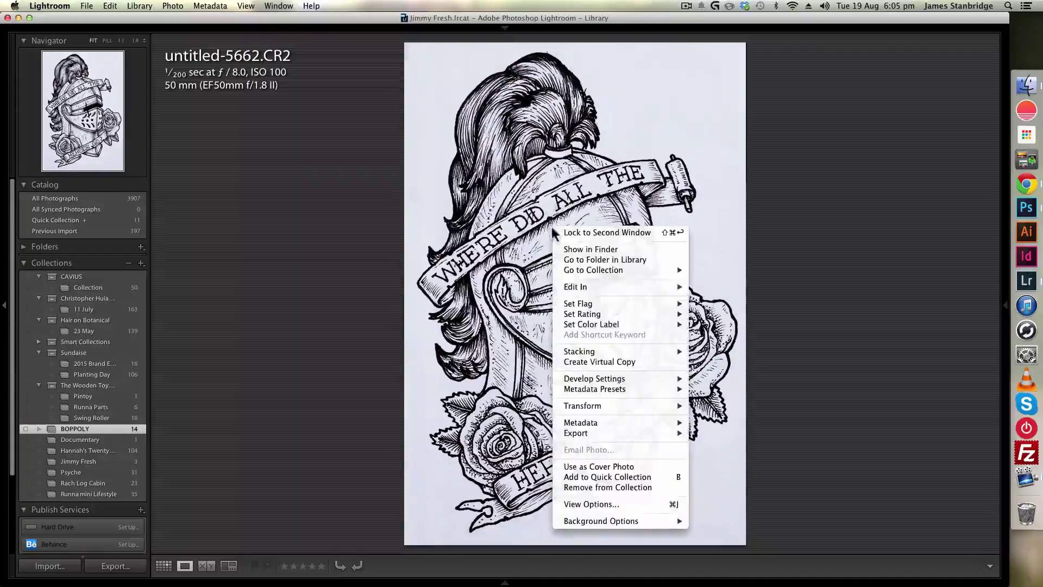
pyautogui.moveTo(624, 293)
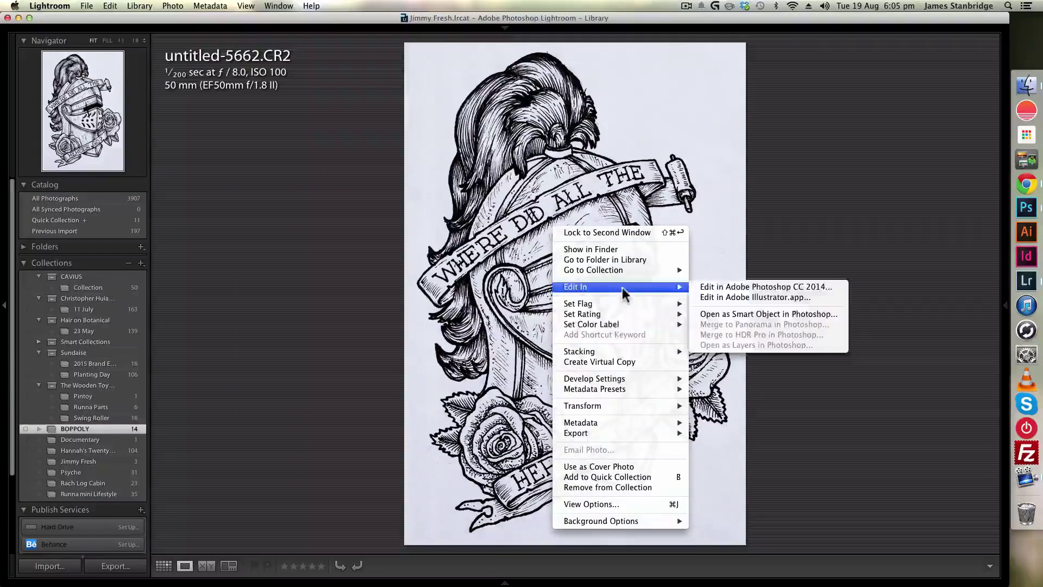
pyautogui.click(758, 290)
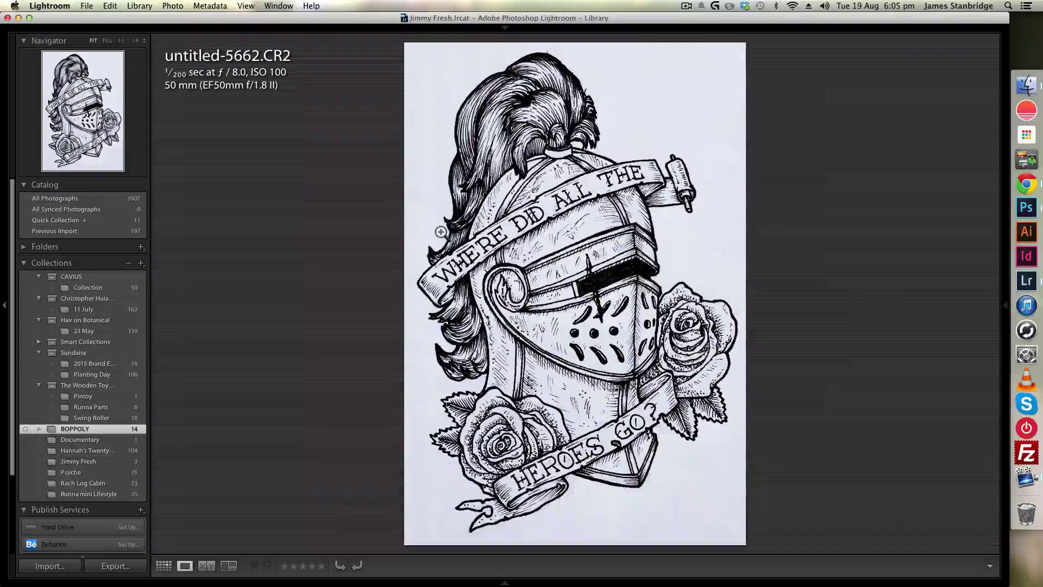
pyautogui.press('super+e')
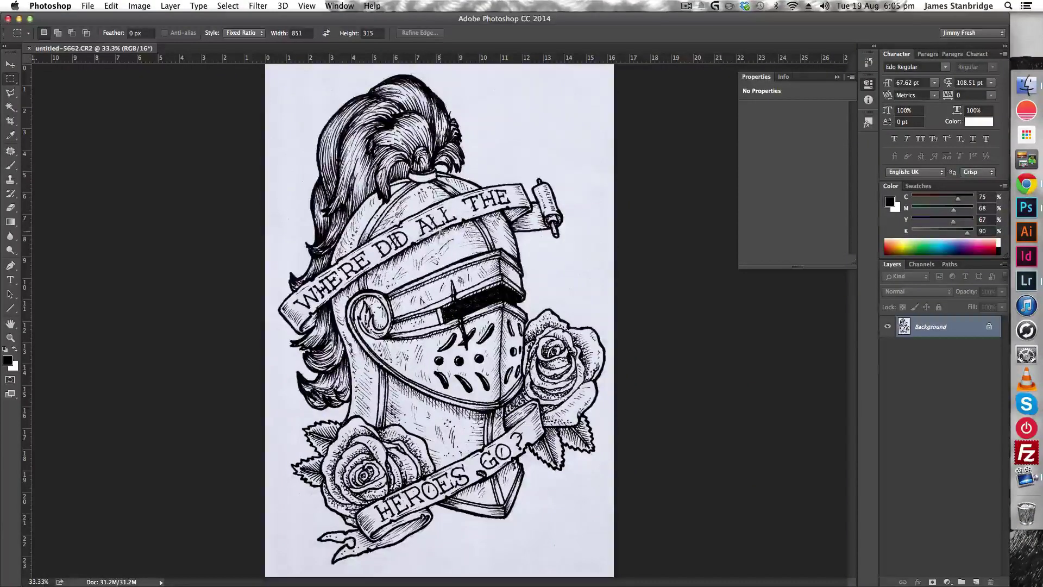
# Add a Levels adjustment layer above the Background layer.
pyautogui.scroll(3, 307, 131)
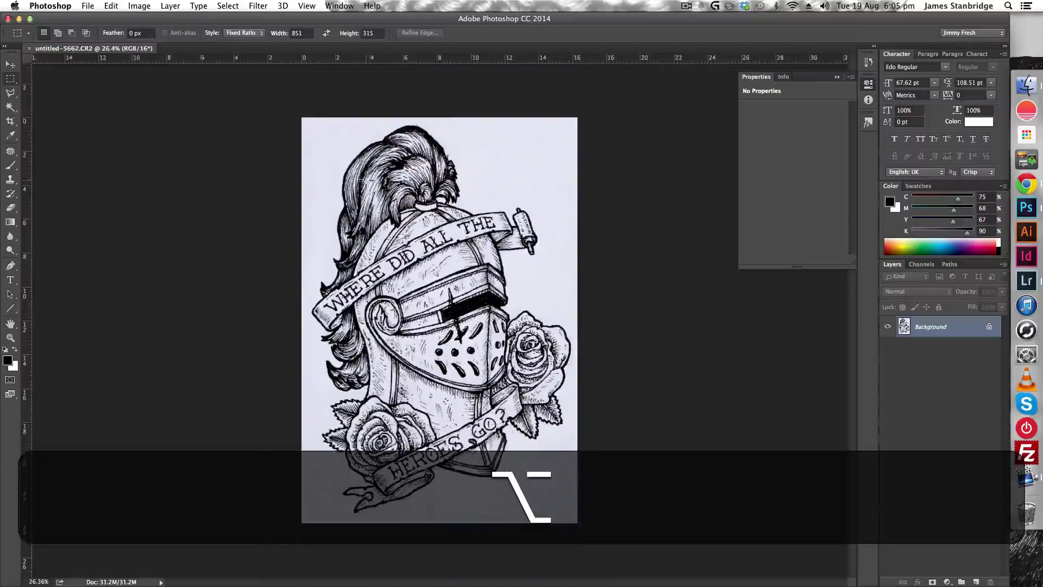
pyautogui.scroll(2, 383, 219)
pyautogui.scroll(-4, 384, 219)
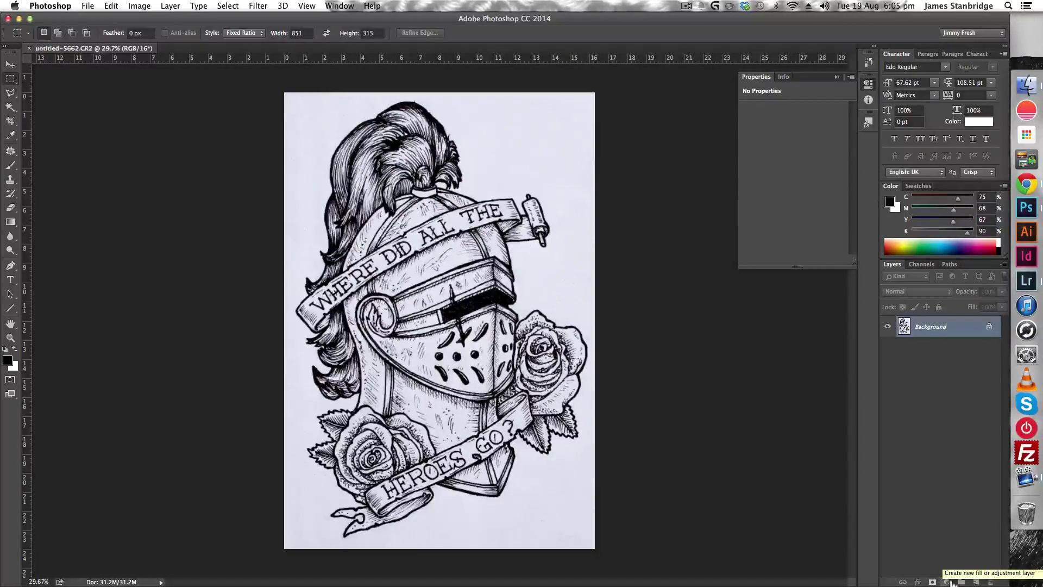
pyautogui.click(948, 582)
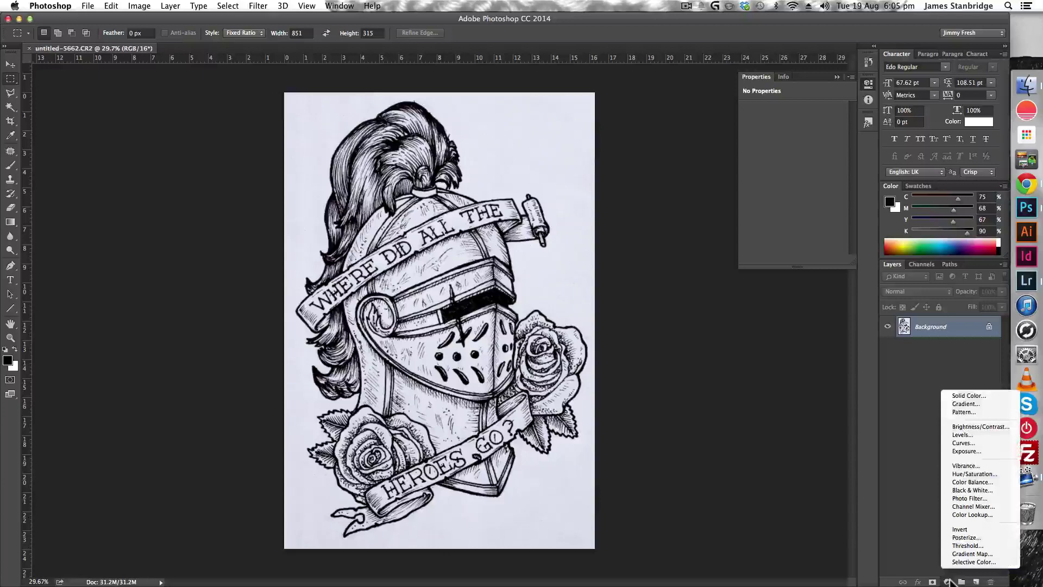
pyautogui.click(960, 435)
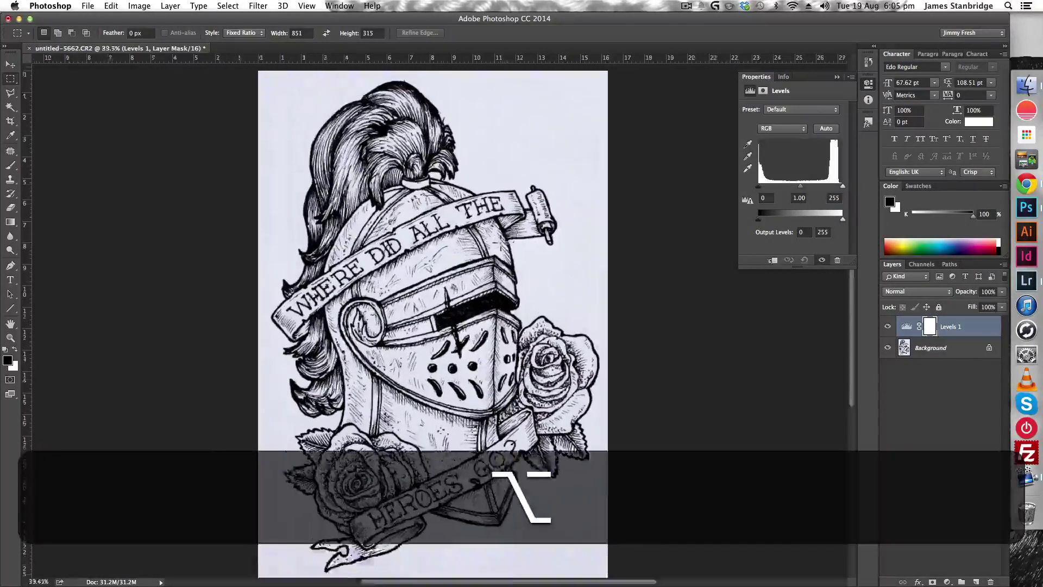
# Set the Levels input white point to 227 and the black point to 29 while viewing the visor and rose up close.
pyautogui.scroll(10, 503, 241)
pyautogui.scroll(-10, 500, 242)
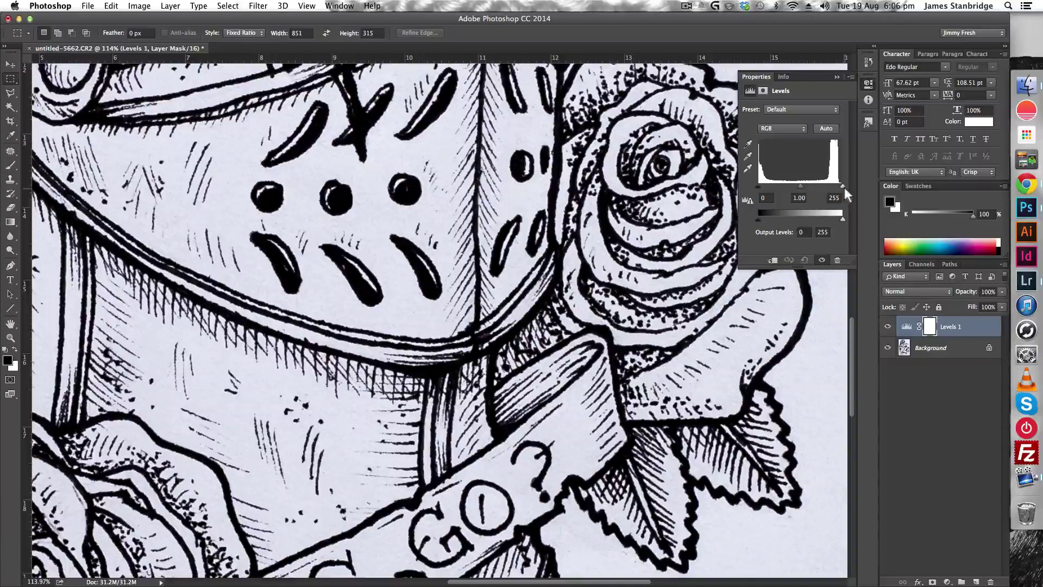
pyautogui.moveTo(841, 186); pyautogui.dragTo(835, 187)
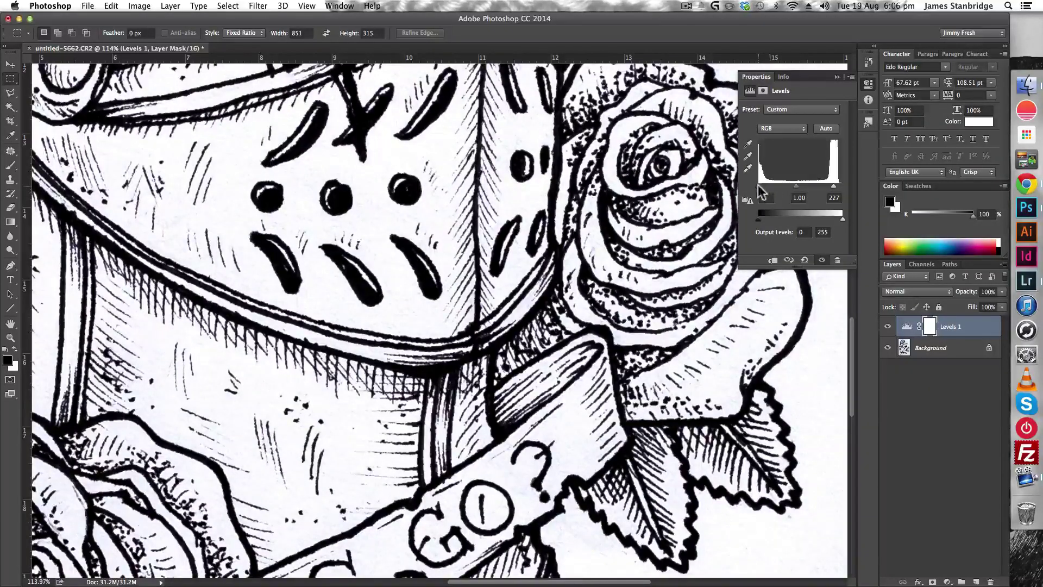
pyautogui.moveTo(762, 187); pyautogui.dragTo(766, 187)
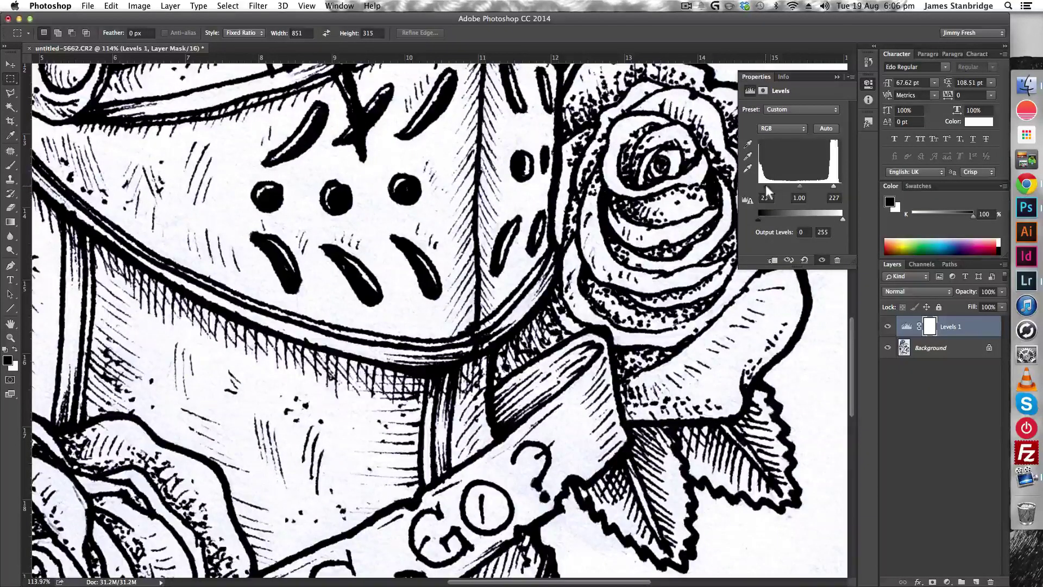
# Check the left plume, rose and lower banner up close and lower the Levels input white point to 222.
pyautogui.press('space')
pyautogui.moveTo(325, 162); pyautogui.dragTo(708, 219)
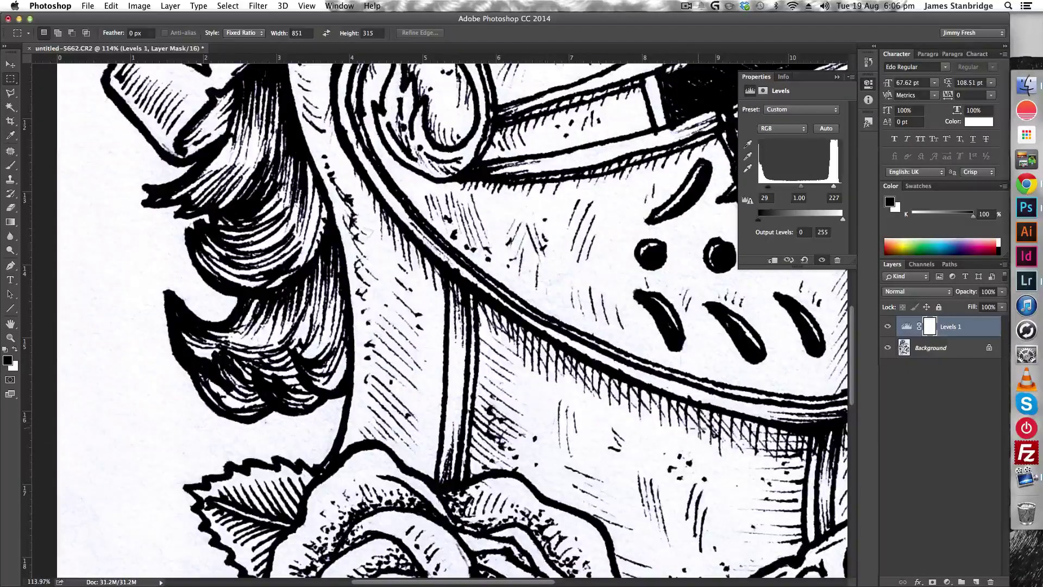
pyautogui.press('space')
pyautogui.moveTo(394, 352); pyautogui.dragTo(365, 220)
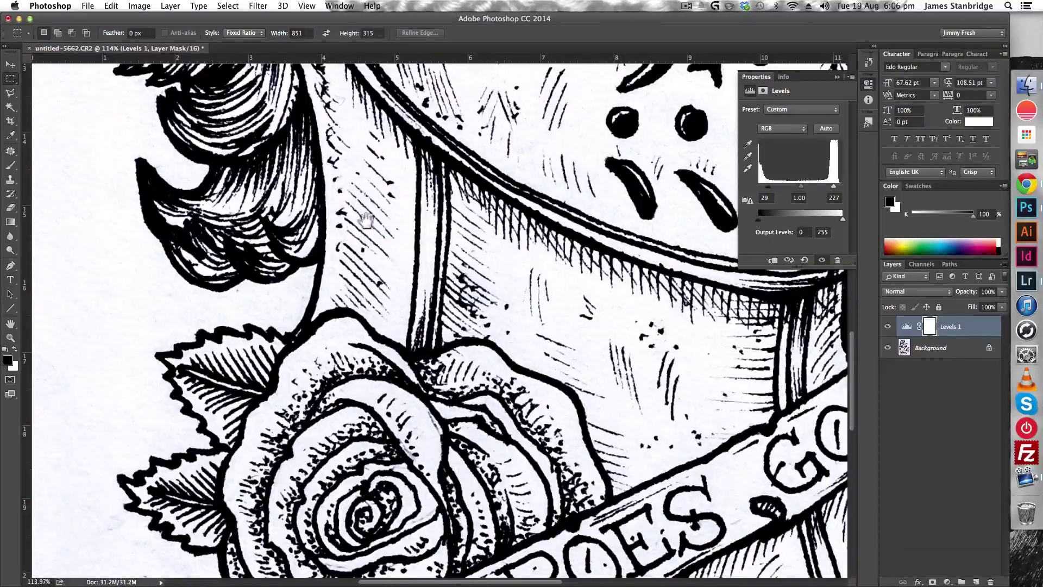
pyautogui.moveTo(532, 453); pyautogui.dragTo(217, 228)
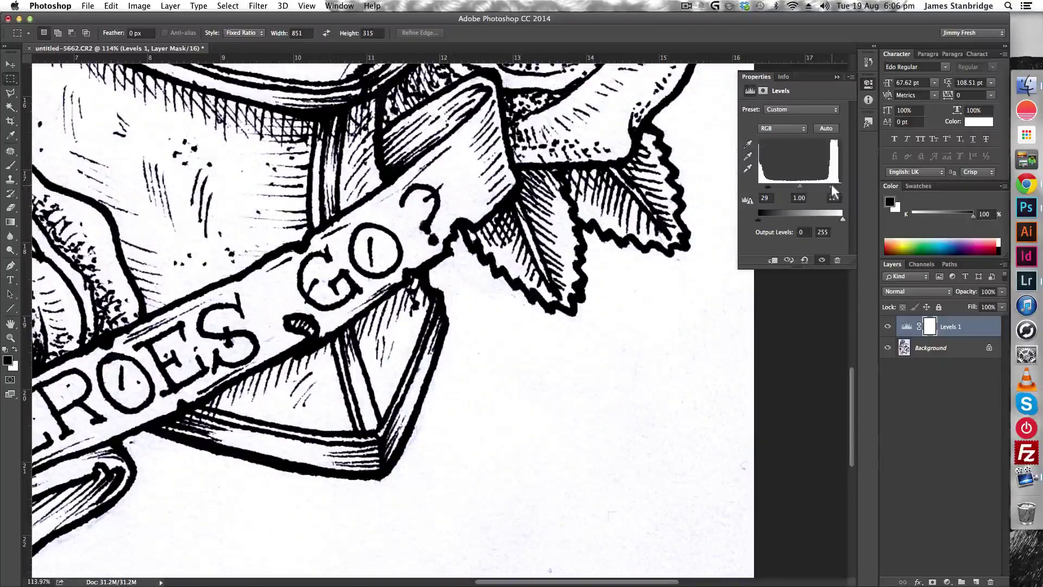
pyautogui.moveTo(800, 185)
pyautogui.mouseDown()
pyautogui.moveTo(814, 187)
pyautogui.moveTo(694, 186)
pyautogui.moveTo(812, 187)
pyautogui.mouseUp()
# Check the rose and lower banner linework and raise the Levels input black point to 41.
pyautogui.press('space')
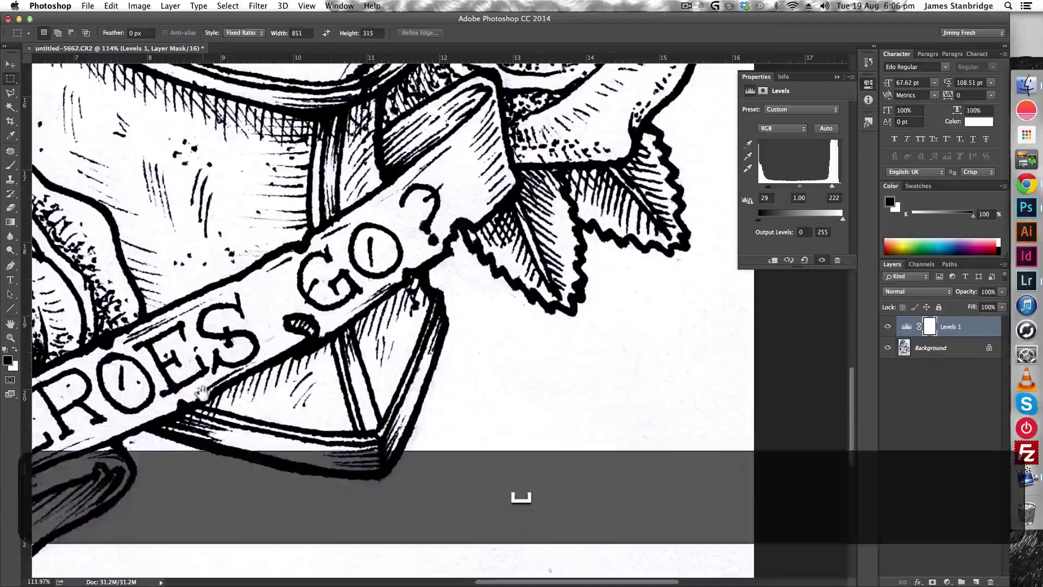
pyautogui.moveTo(253, 243); pyautogui.dragTo(523, 291)
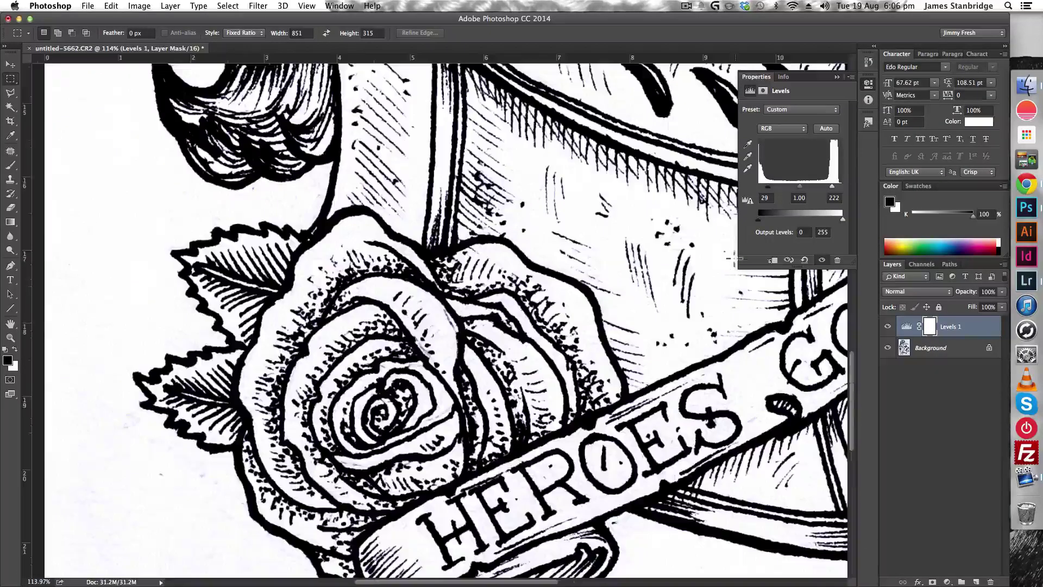
pyautogui.press('space')
pyautogui.moveTo(543, 387); pyautogui.dragTo(160, 189)
pyautogui.moveTo(678, 124); pyautogui.dragTo(688, 194)
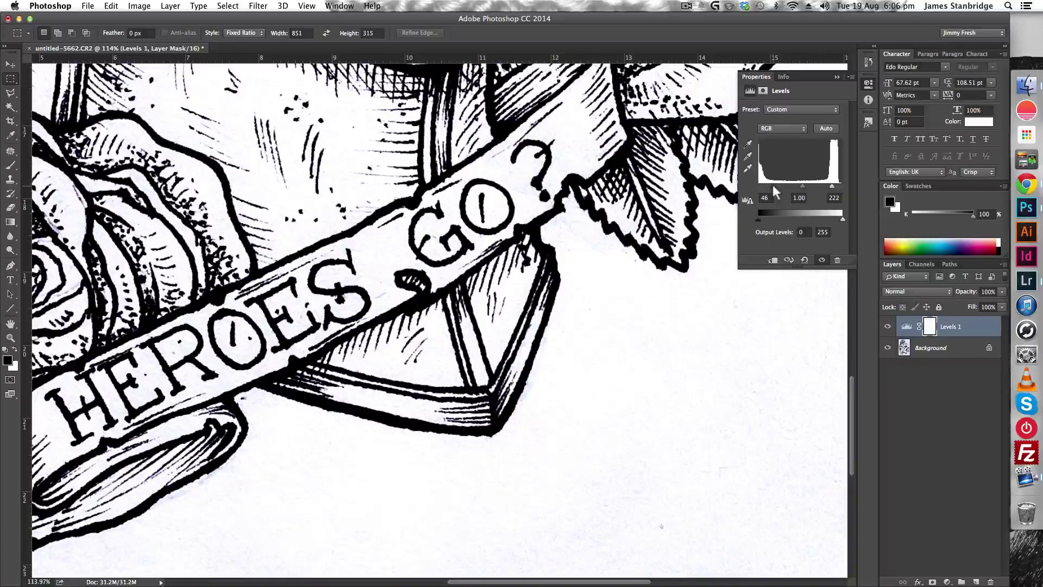
pyautogui.moveTo(773, 186); pyautogui.dragTo(774, 186)
# Examine the Levels result on the visor, right rose and upper banner lettering, and on the whole drawing.
pyautogui.press('space')
pyautogui.moveTo(449, 174); pyautogui.dragTo(362, 483)
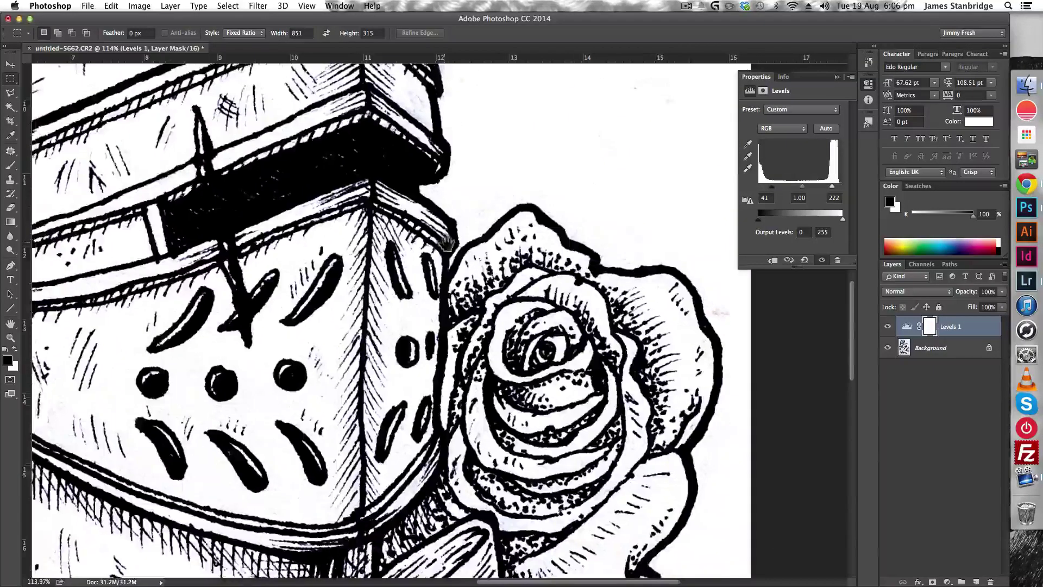
pyautogui.moveTo(304, 193); pyautogui.dragTo(681, 341)
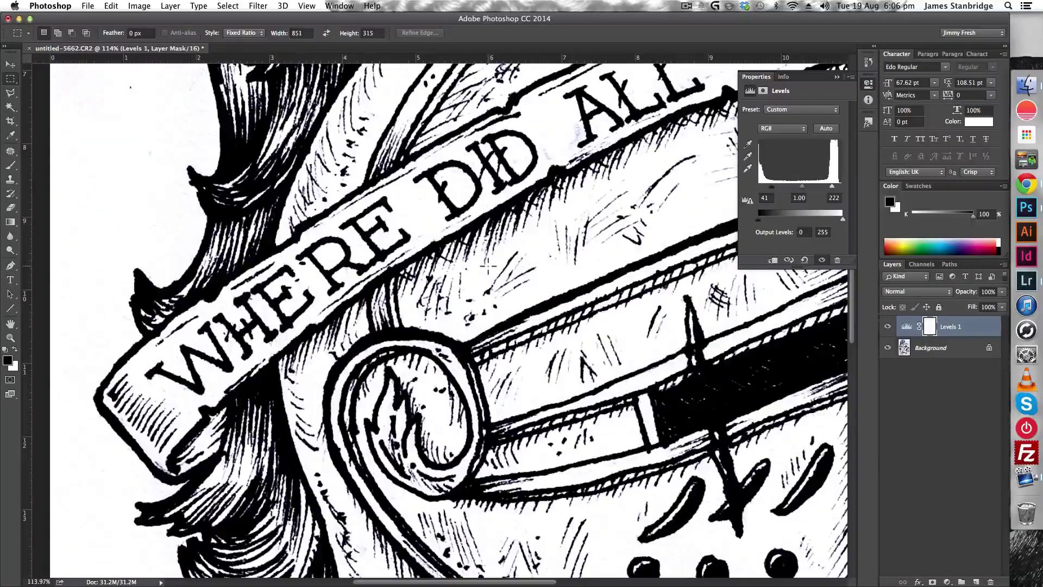
pyautogui.scroll(-10, 488, 266)
pyautogui.scroll(10, 428, 211)
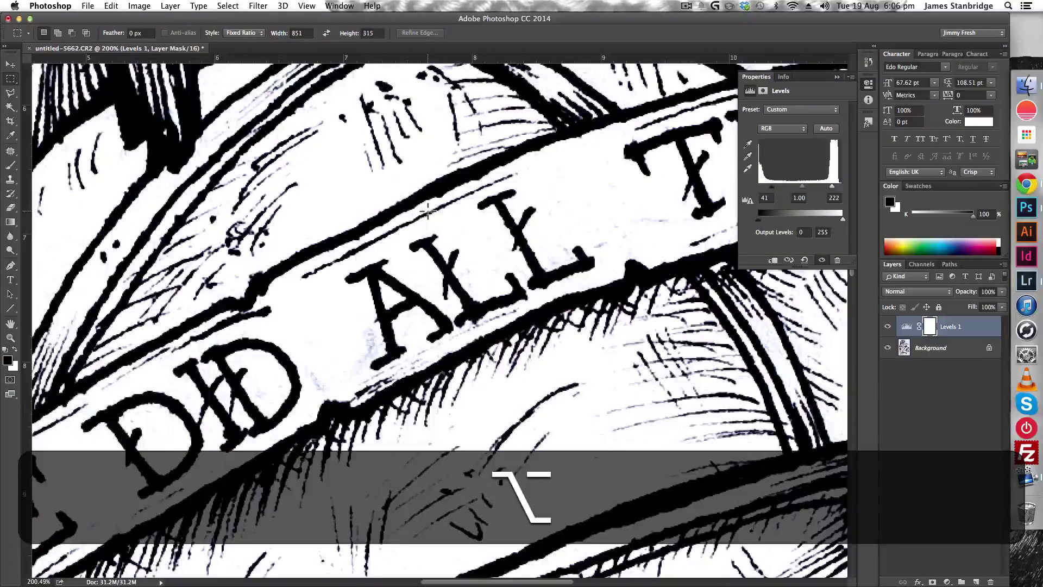
pyautogui.scroll(-10, 429, 237)
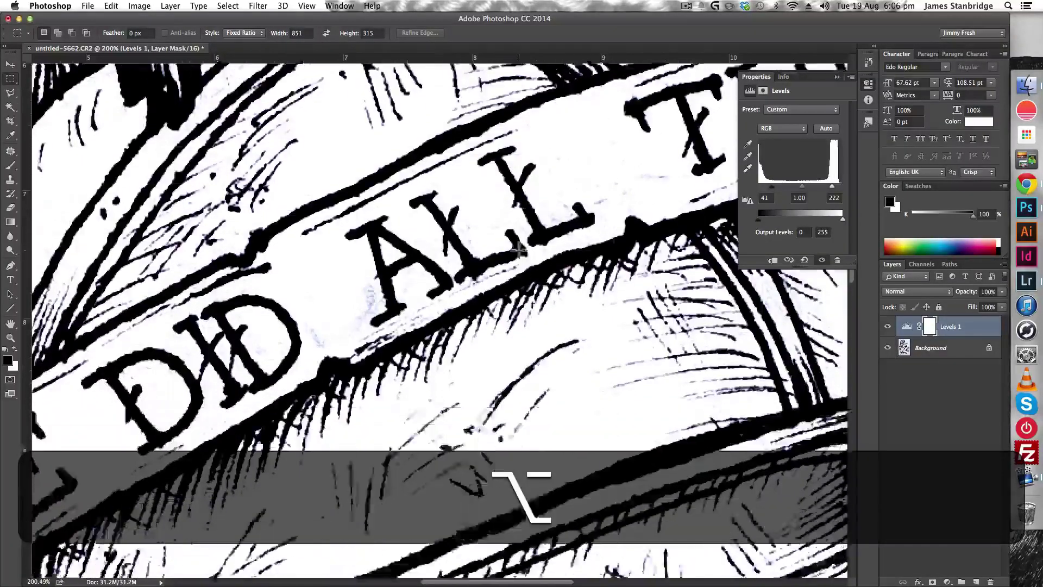
pyautogui.scroll(5, 519, 251)
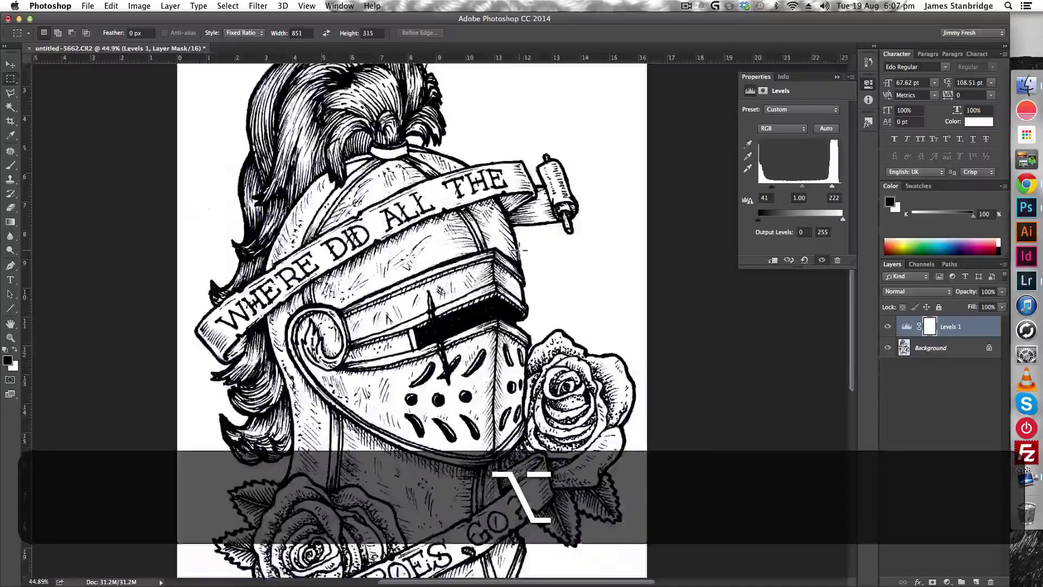
pyautogui.scroll(-3, 519, 251)
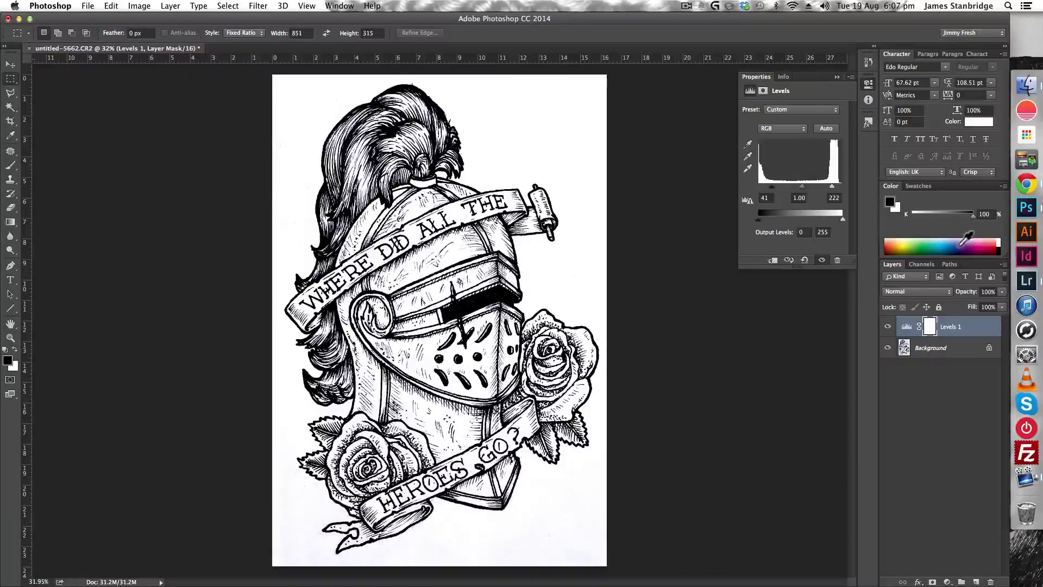
# Add an empty layer directly above the Background layer and check the paper around the drawing for stray marks.
pyautogui.click(937, 353)
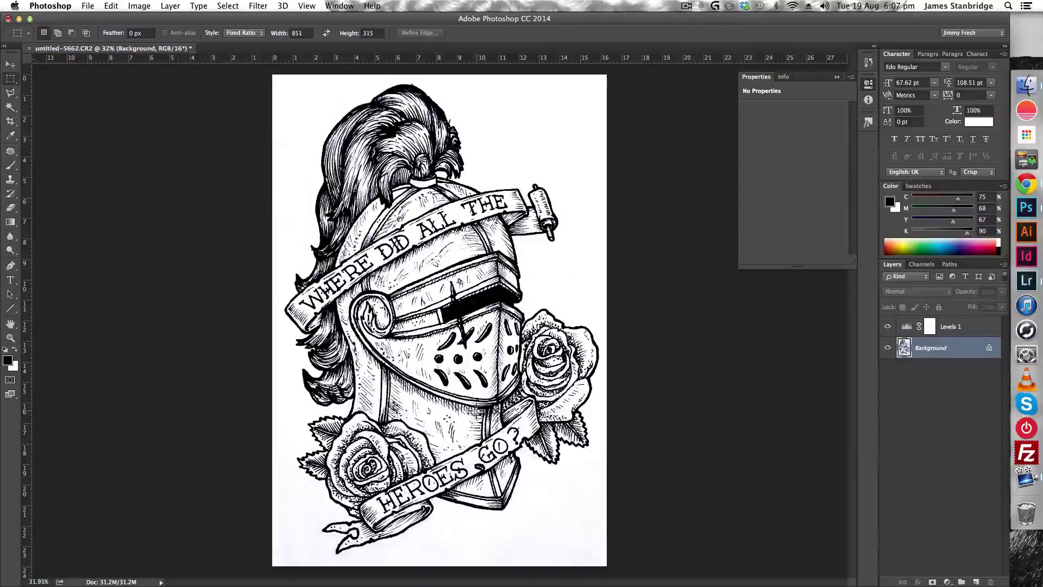
pyautogui.click(977, 582)
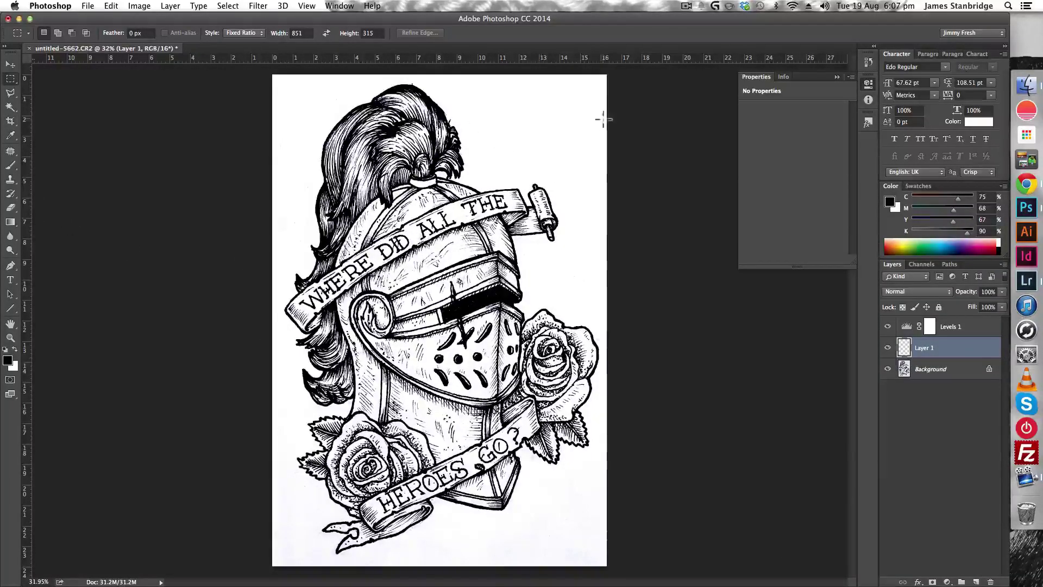
pyautogui.scroll(5, 550, 145)
pyautogui.scroll(-5, 400, 239)
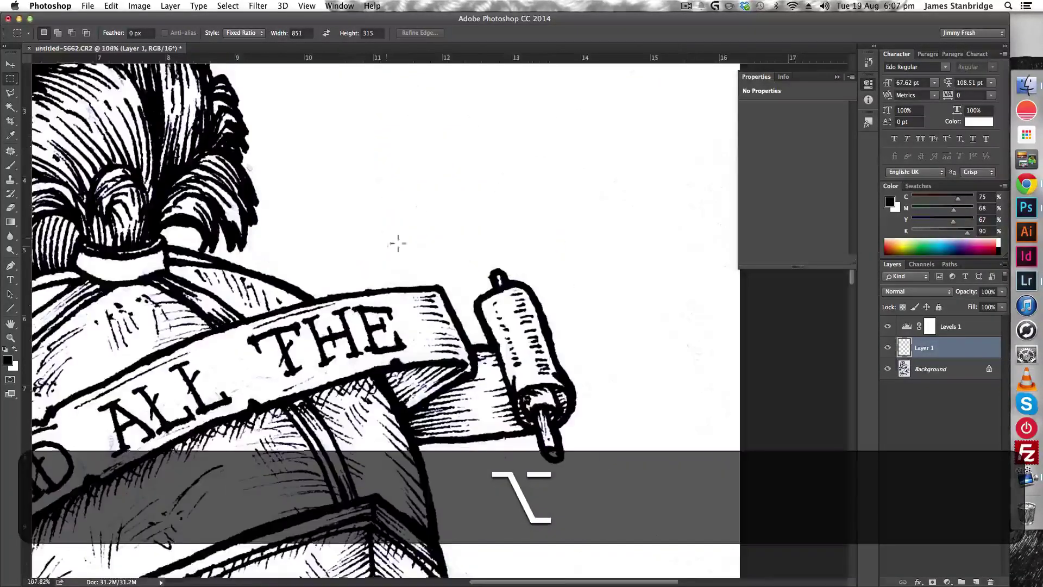
pyautogui.scroll(-10, 669, 390)
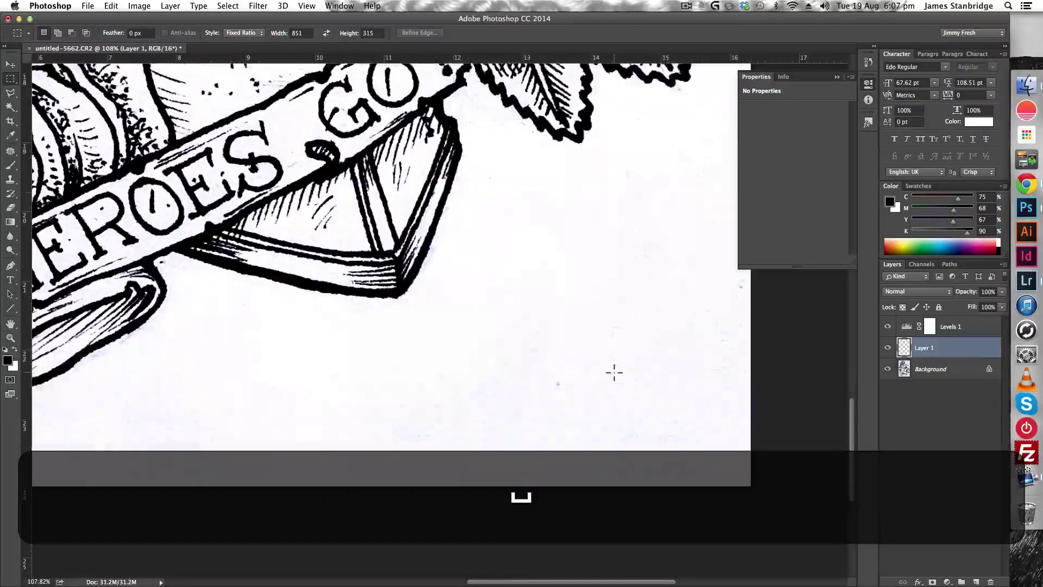
pyautogui.scroll(-5, 613, 372)
pyautogui.scroll(-3, 597, 365)
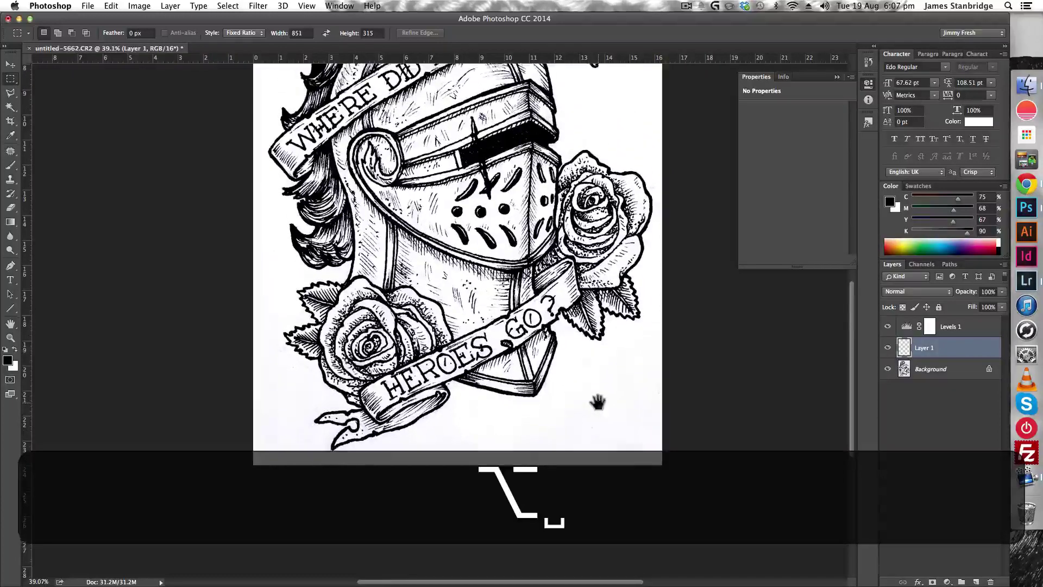
pyautogui.moveTo(596, 423); pyautogui.dragTo(583, 458)
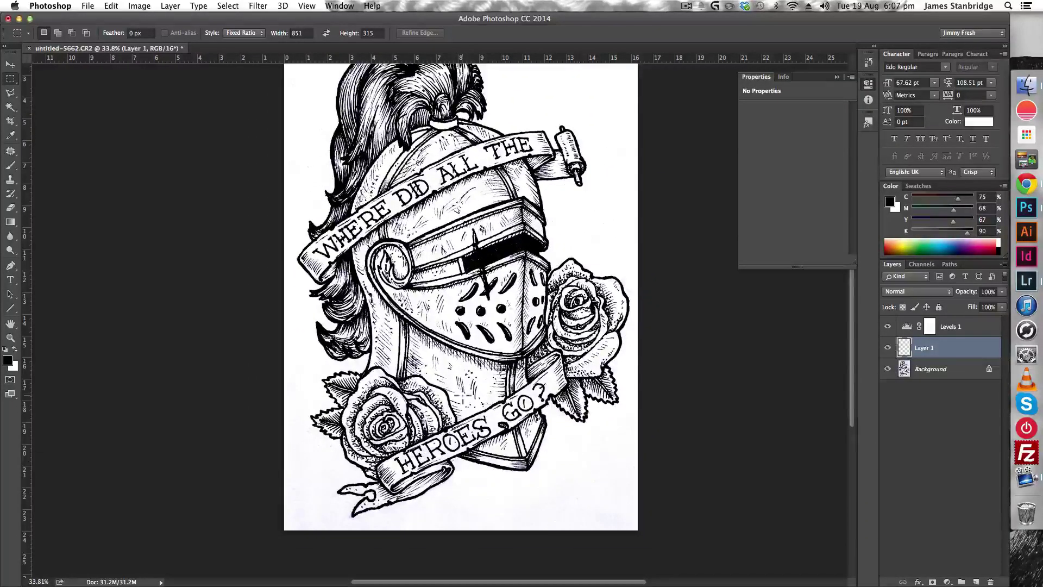
# Select the blank paper surrounding the drawing on the Background layer with the Magic Wand at tolerance 32, contiguous.
pyautogui.click(10, 107)
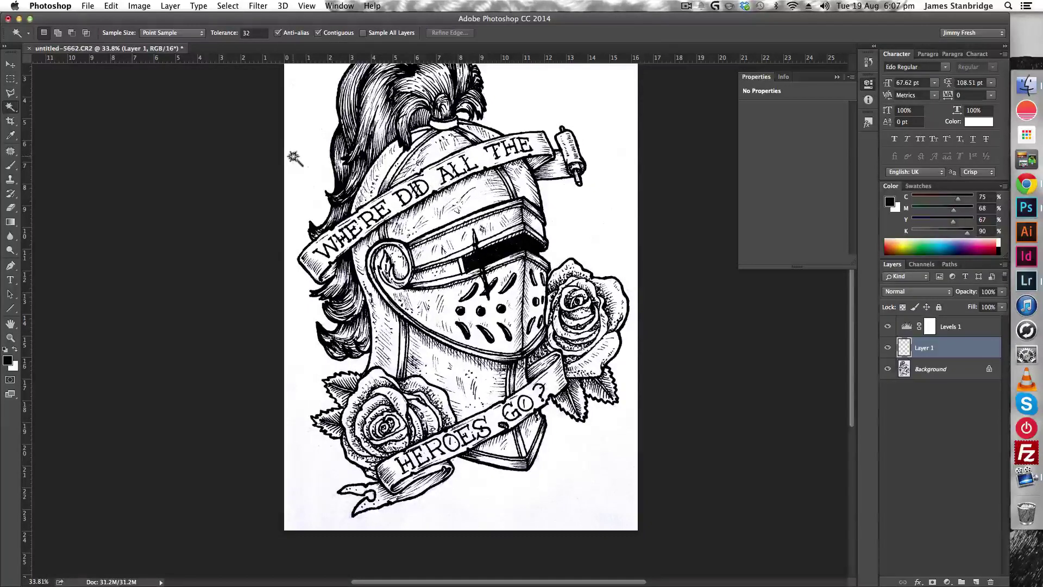
pyautogui.press('super+z')
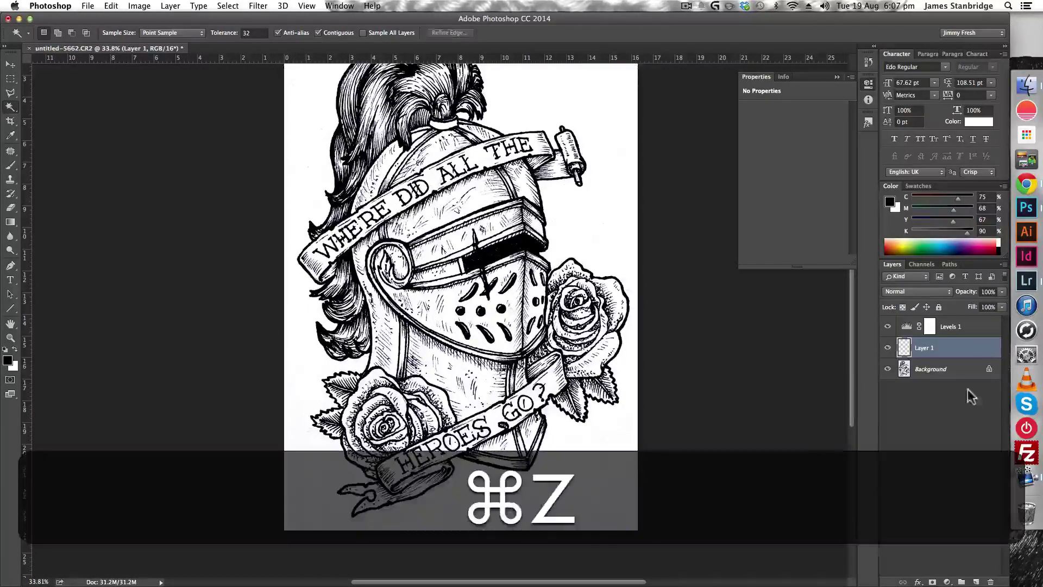
pyautogui.click(932, 369)
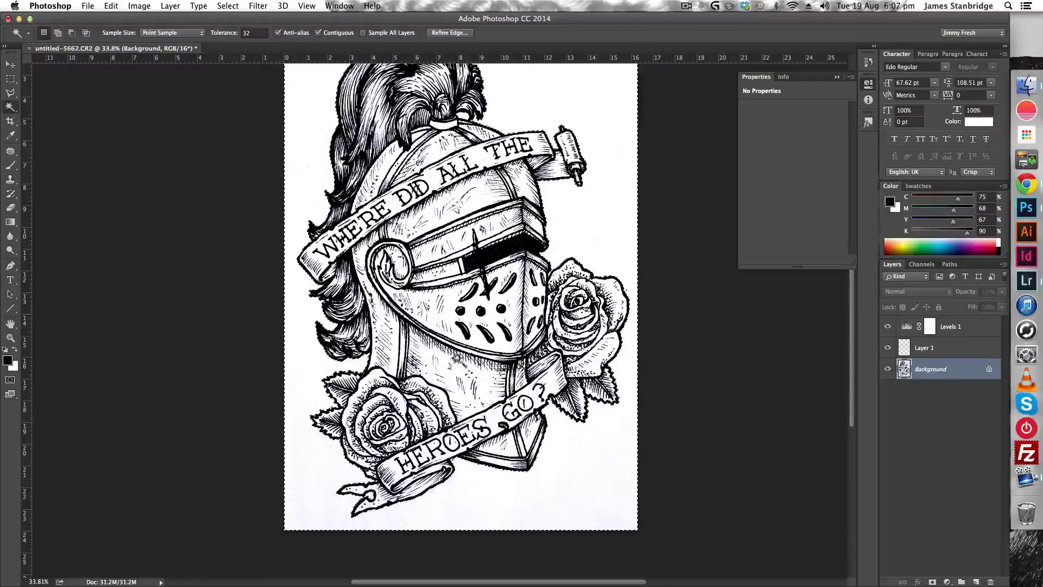
pyautogui.scroll(5, 459, 353)
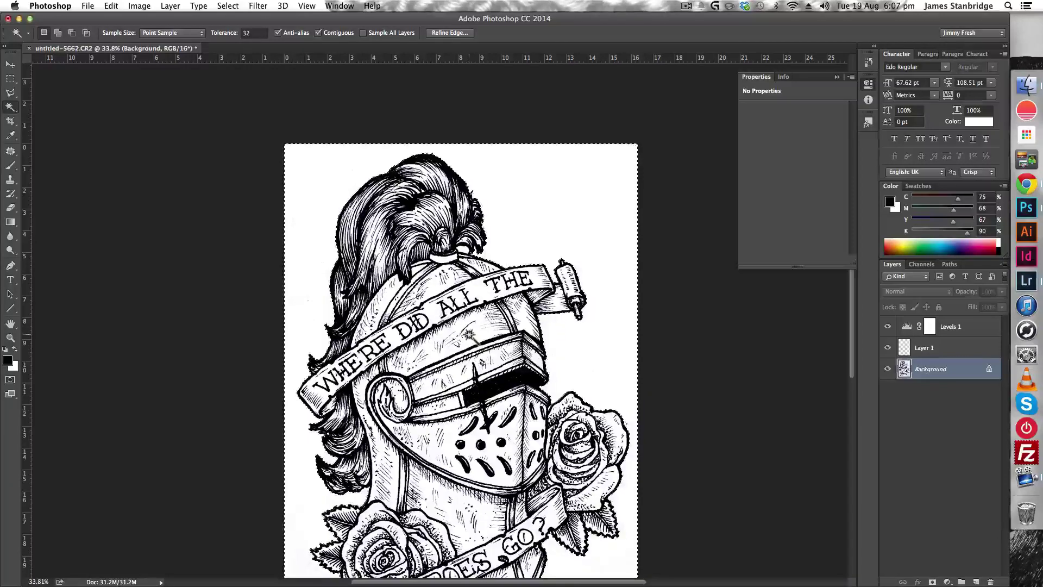
pyautogui.scroll(-5, 469, 335)
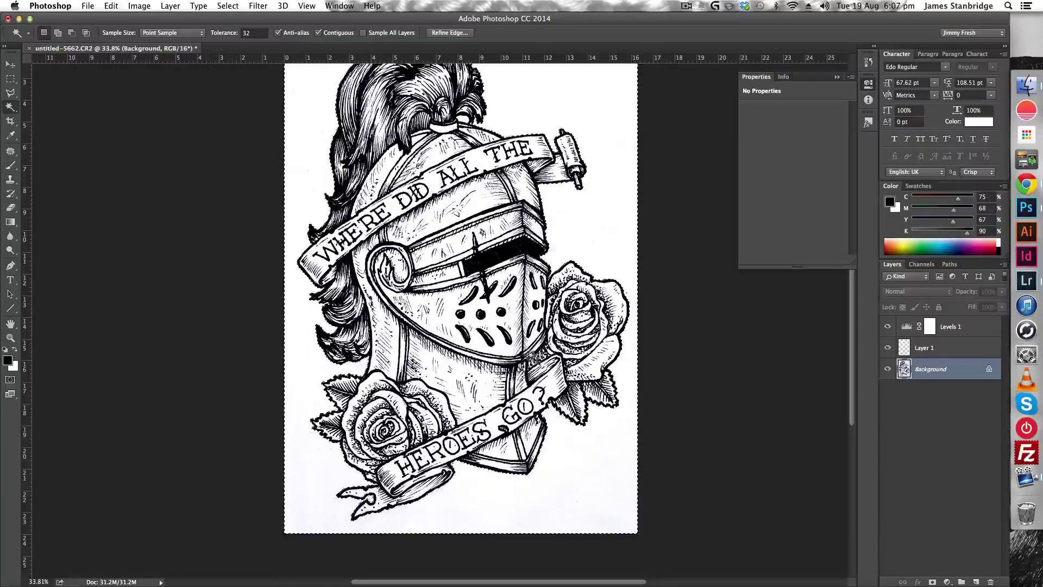
# Make Layer 1 active for the Paint Bucket and set the foreground colour to white.
pyautogui.click(926, 349)
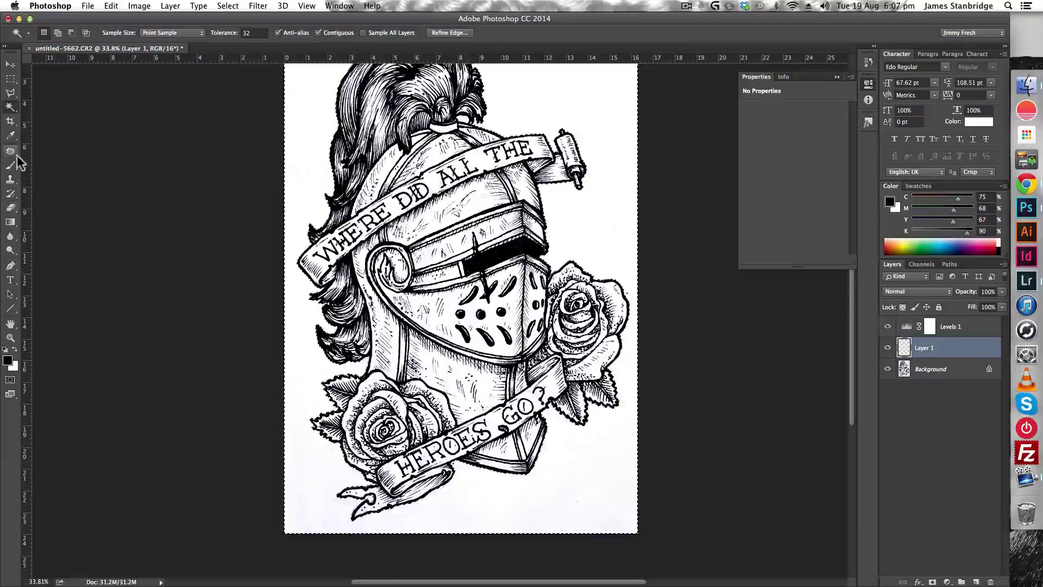
pyautogui.click(10, 221)
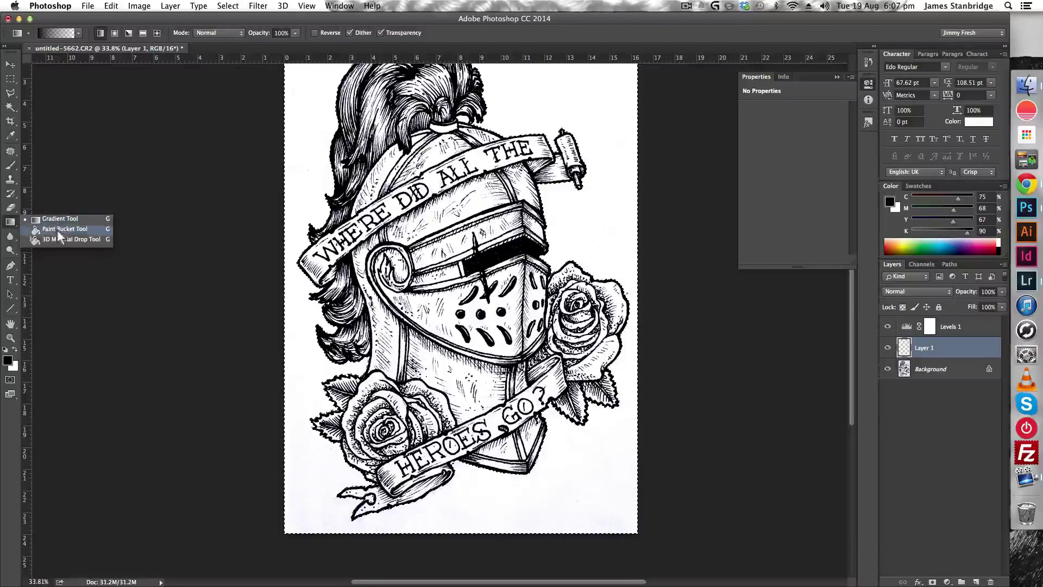
pyautogui.click(57, 229)
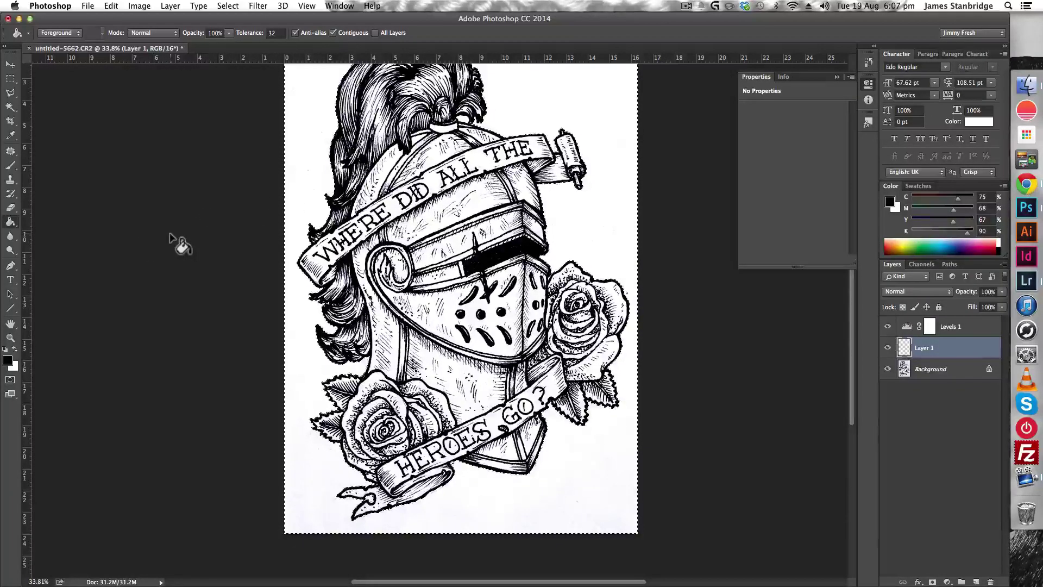
pyautogui.press('d')
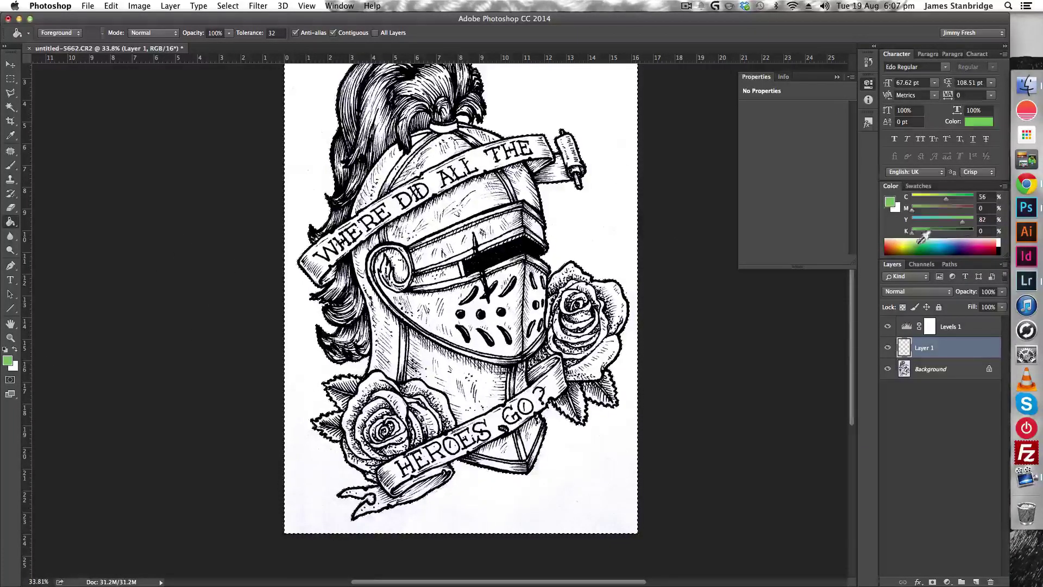
pyautogui.press('d')
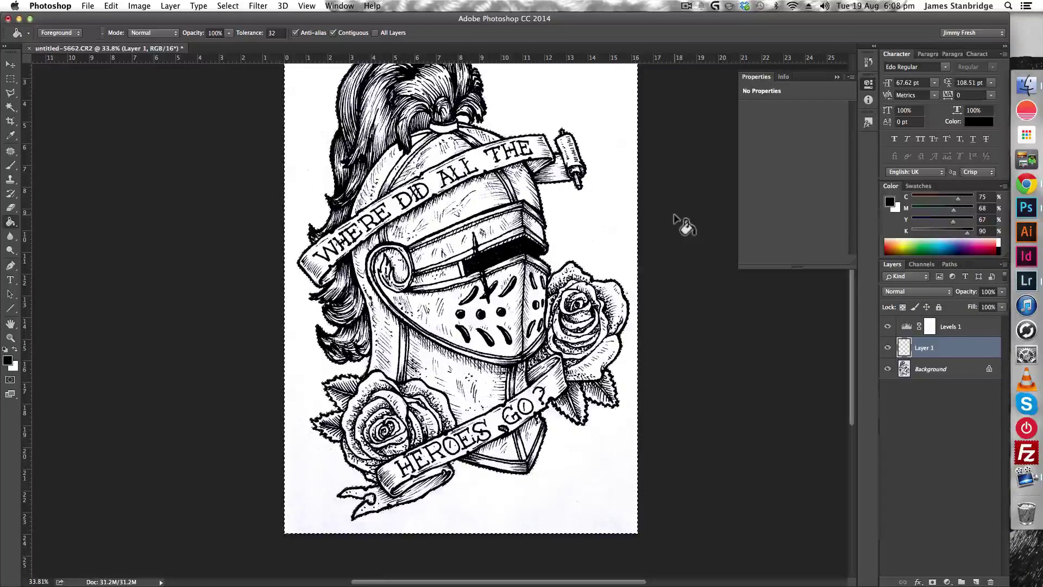
pyautogui.press('x')
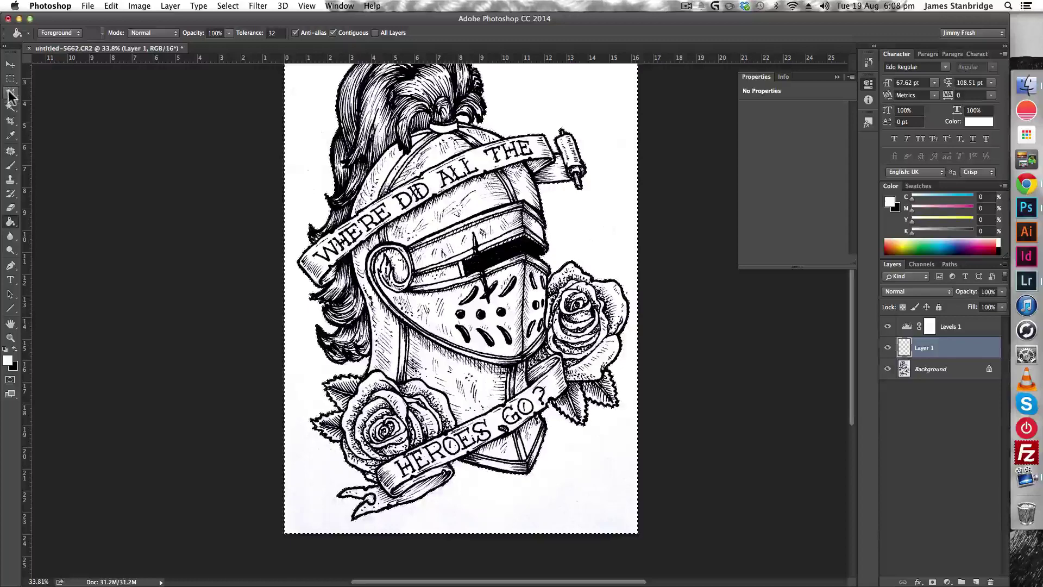
# Switch to the Polygonal Lasso, inspect the smudge beside the right rose up close and undo the accidental shift of the selection.
pyautogui.moveTo(12, 92); pyautogui.dragTo(49, 101)
pyautogui.press('alt')
pyautogui.scroll(10, 372, 345)
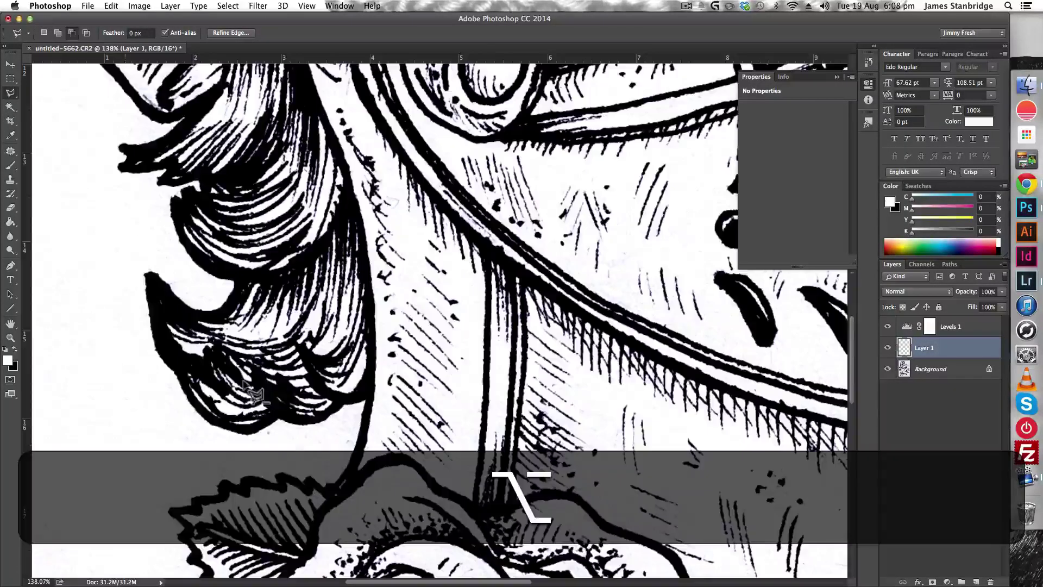
pyautogui.moveTo(587, 362); pyautogui.dragTo(380, 442)
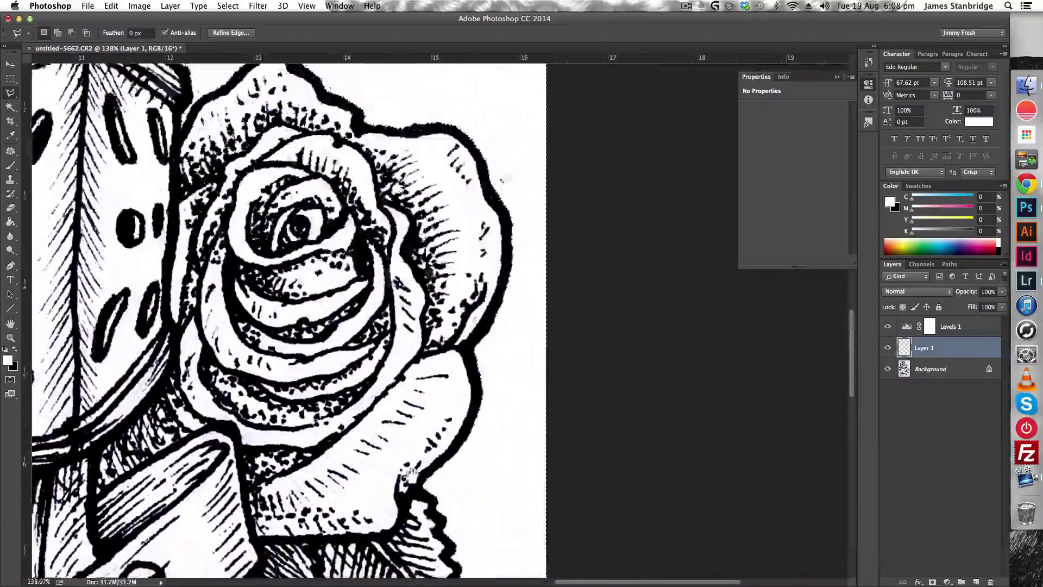
pyautogui.moveTo(424, 173); pyautogui.dragTo(473, 384)
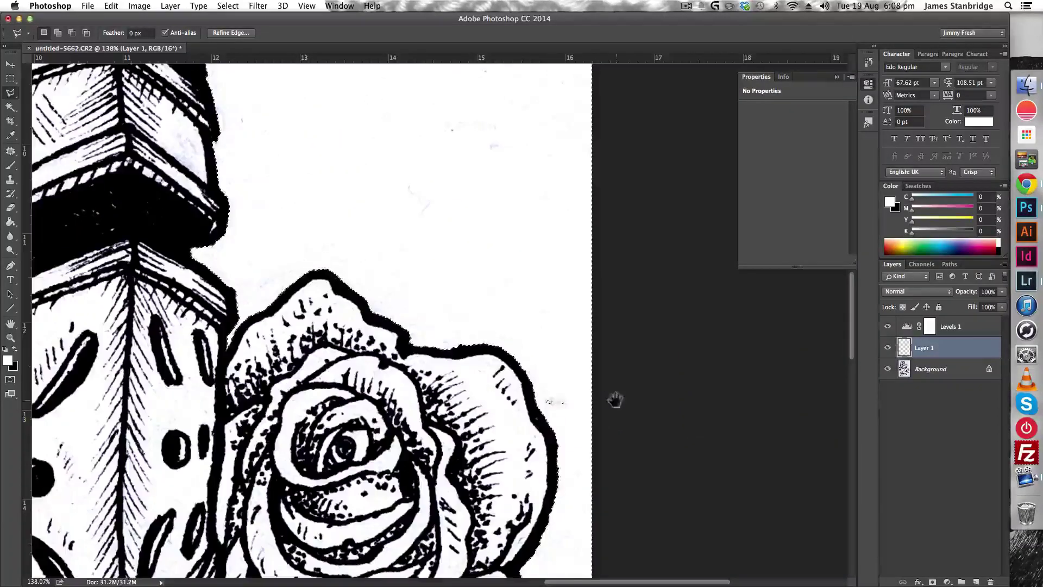
pyautogui.scroll(10, 529, 418)
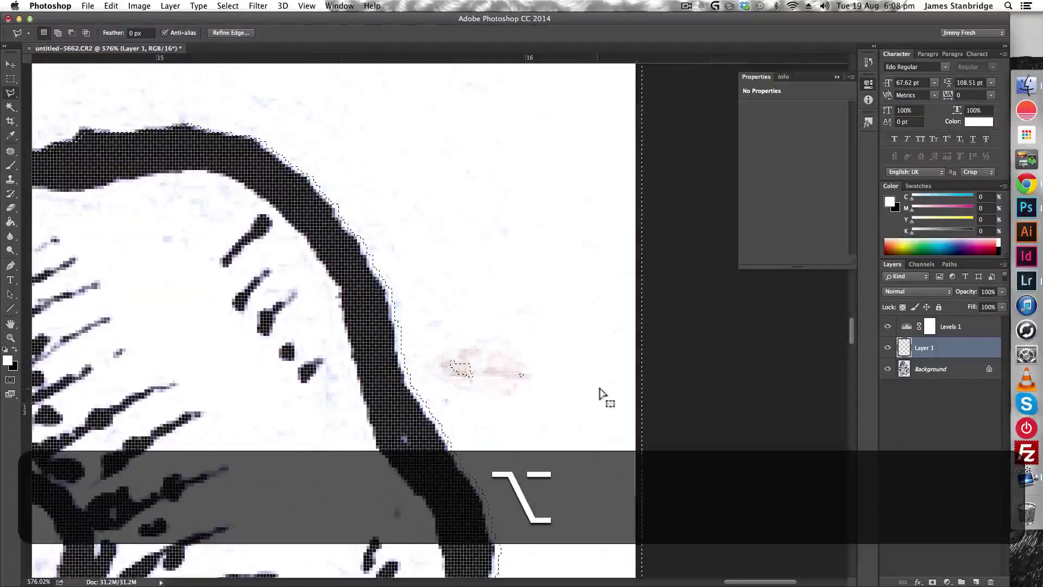
pyautogui.press('super+z')
pyautogui.press('super+x')
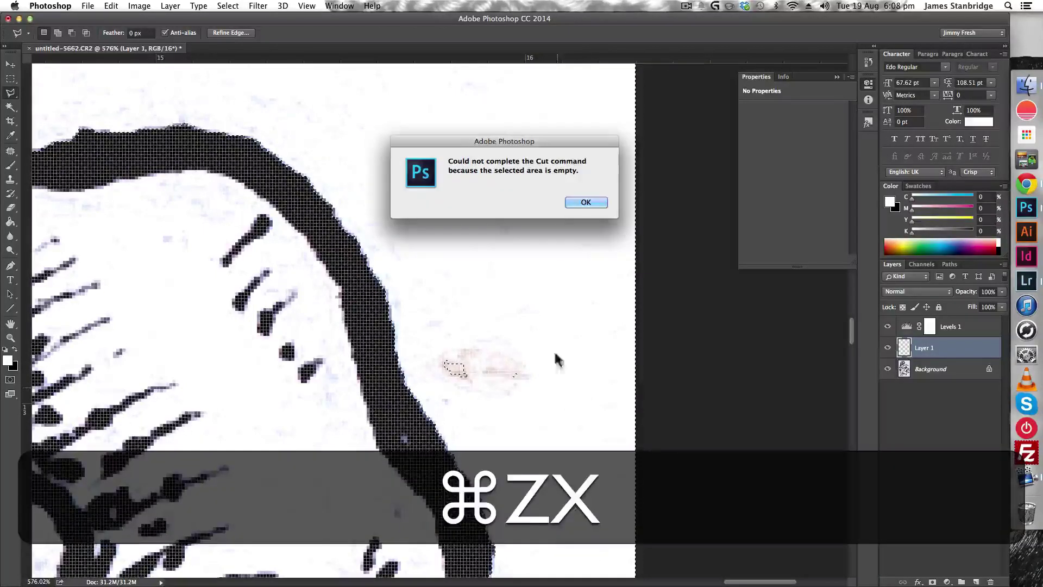
pyautogui.click(574, 203)
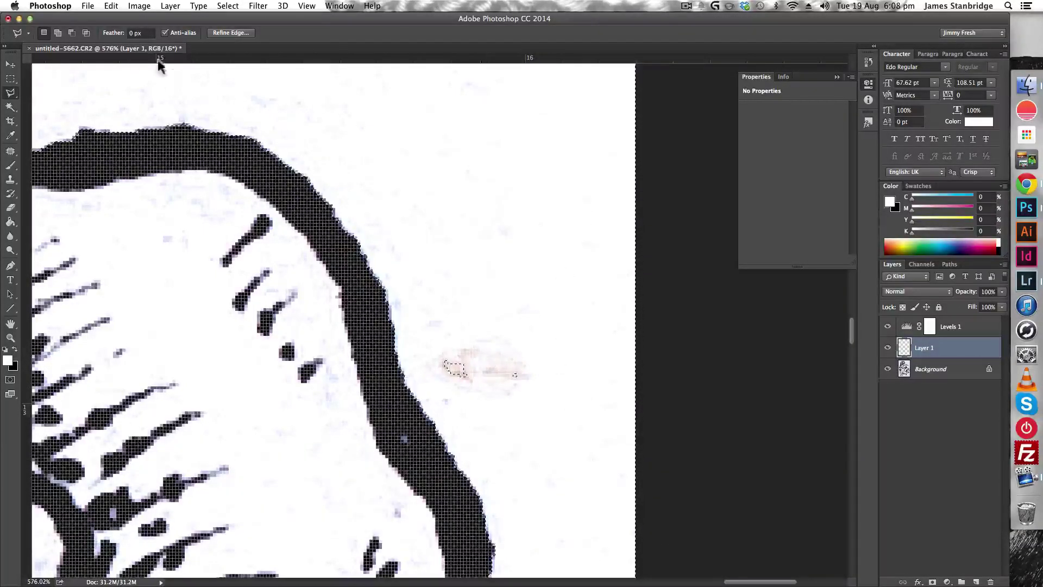
# Add the smudge beside the right rose to the selection by outlining it with the Polygonal Lasso.
pyautogui.click(72, 32)
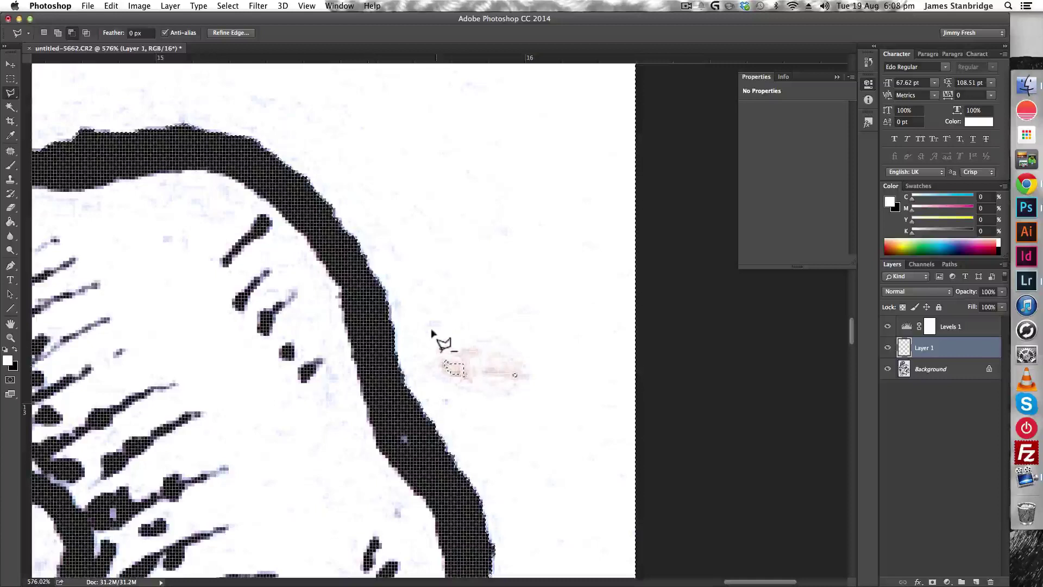
pyautogui.click(57, 32)
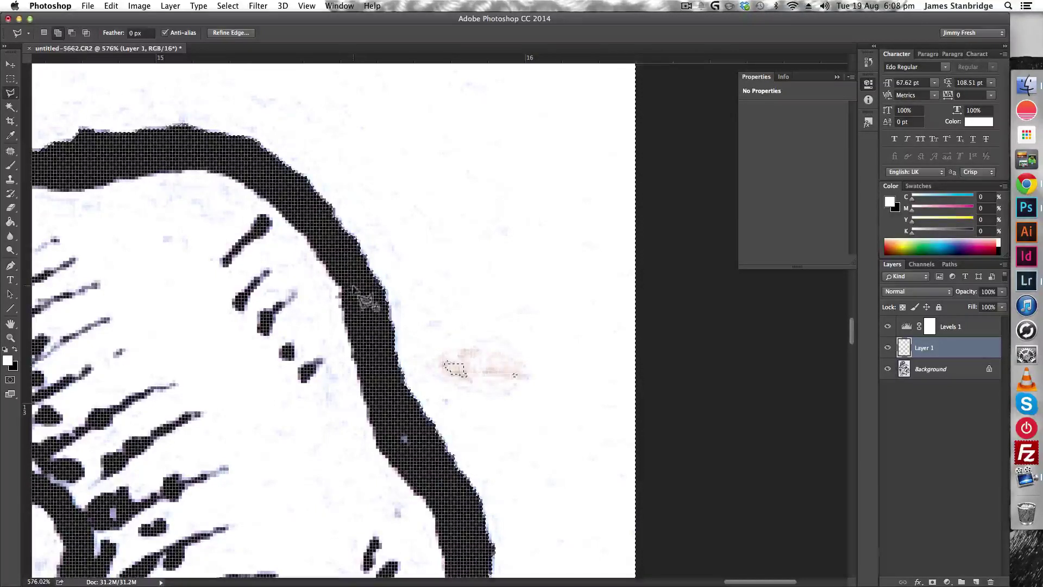
pyautogui.click(421, 341)
pyautogui.click(465, 420)
pyautogui.click(570, 415)
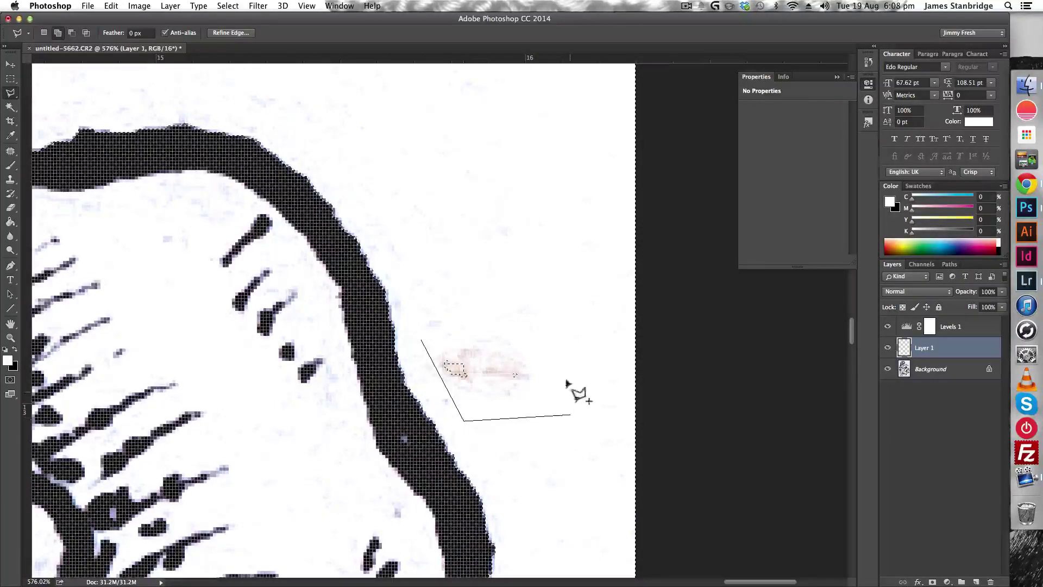
pyautogui.click(554, 342)
pyautogui.click(420, 341)
# Fill the selected paper area on Layer 1 with white using the Paint Bucket.
pyautogui.scroll(-10, 404, 307)
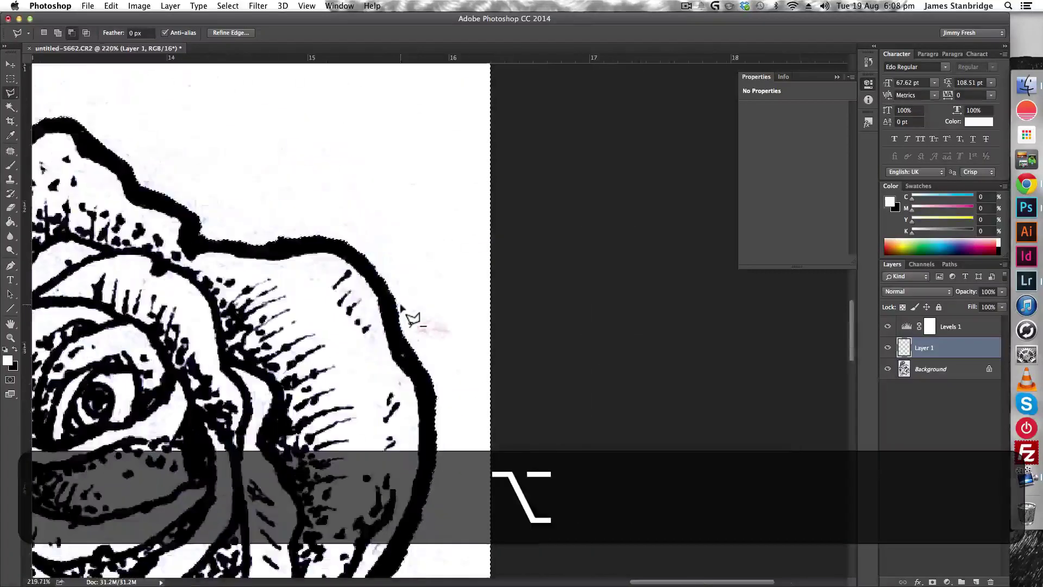
pyautogui.scroll(3, 438, 320)
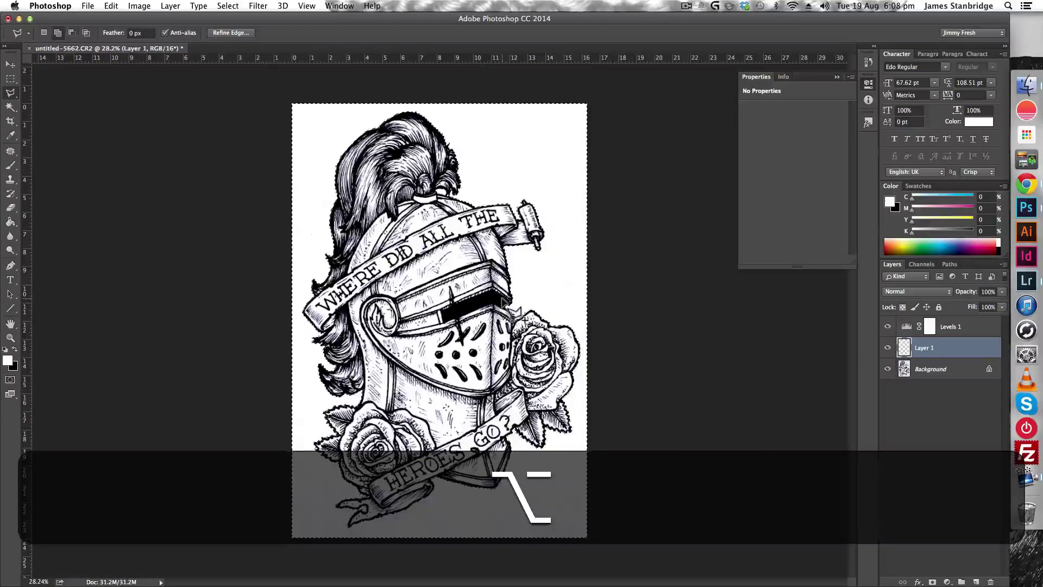
pyautogui.press('g')
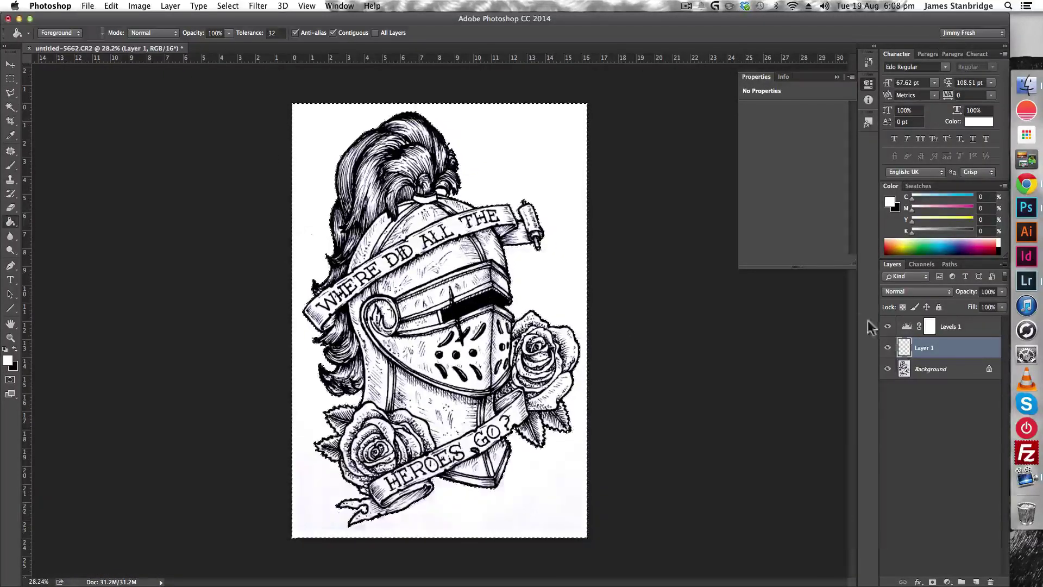
pyautogui.click(542, 137)
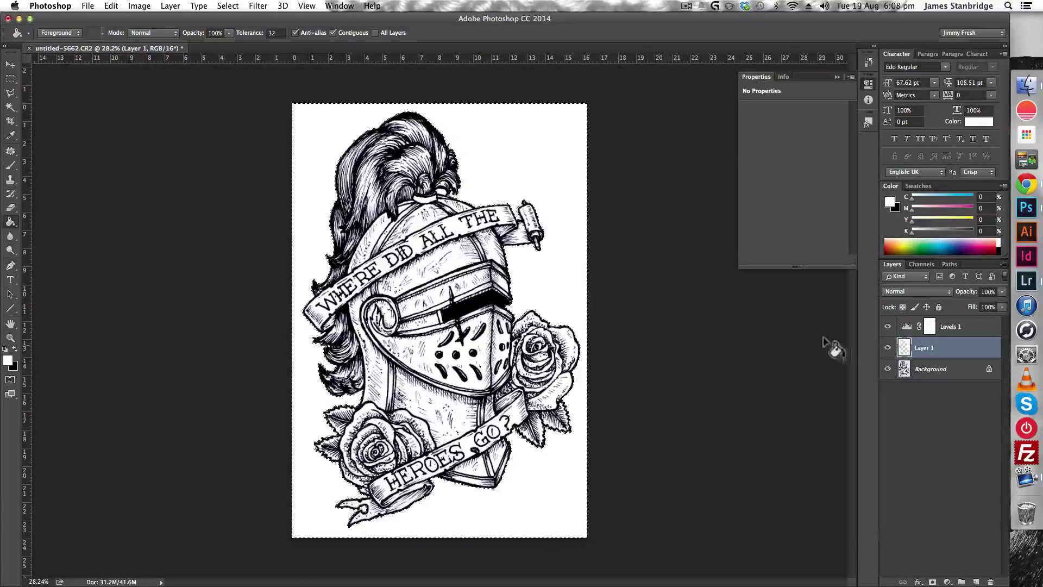
# Hide and show Layer 1 to compare the background with and without the white fill, and clear the selection.
pyautogui.click(887, 348)
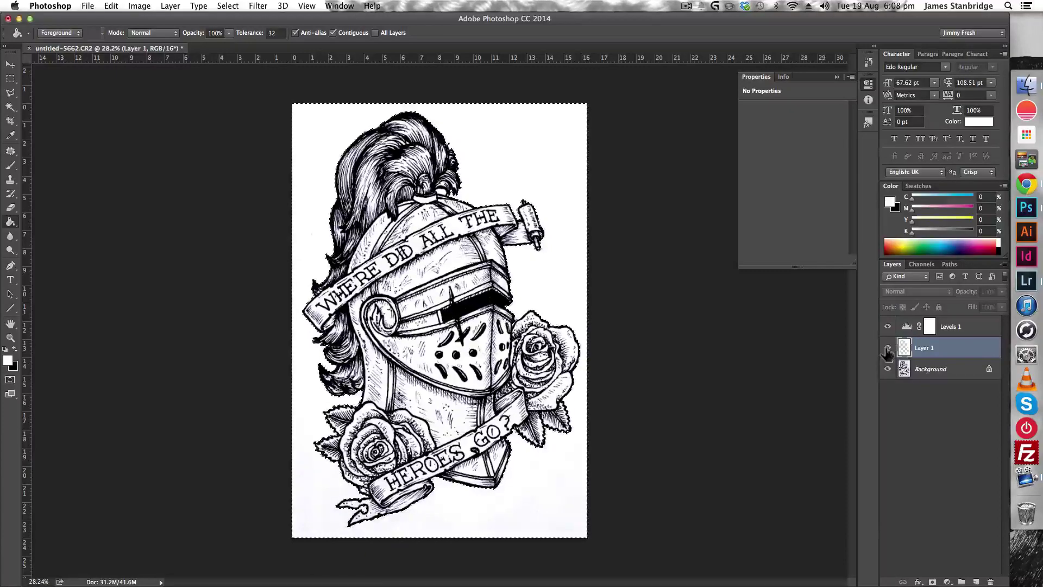
pyautogui.click(888, 348)
pyautogui.press('cmd+d')
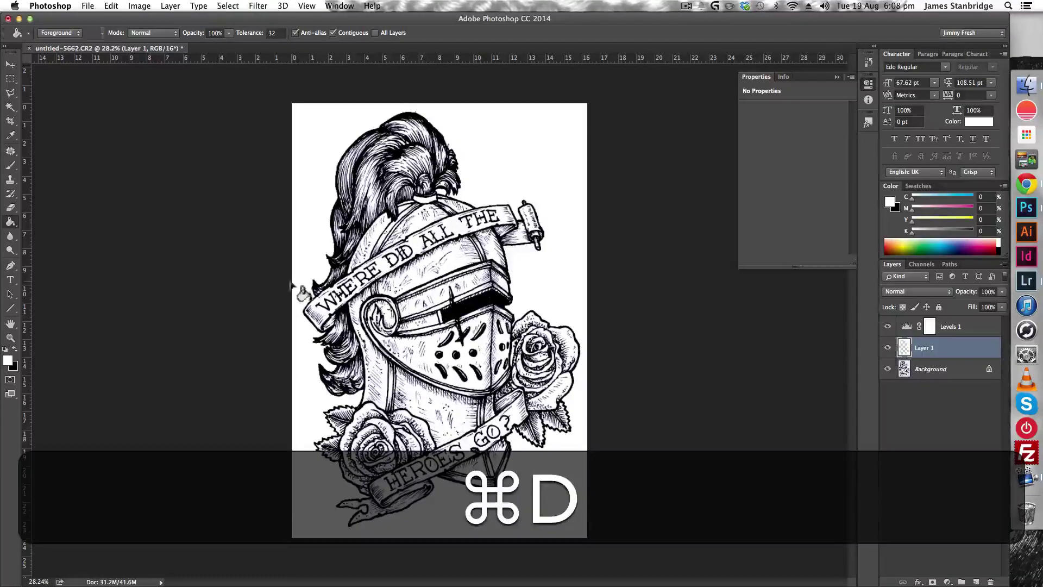
# Examine the white-filled background around the helmet, upper banner and right rose up close and in the whole drawing.
pyautogui.scroll(-1, 412, 305)
pyautogui.scroll(4, 456, 281)
pyautogui.scroll(2, 458, 280)
pyautogui.scroll(-6, 456, 281)
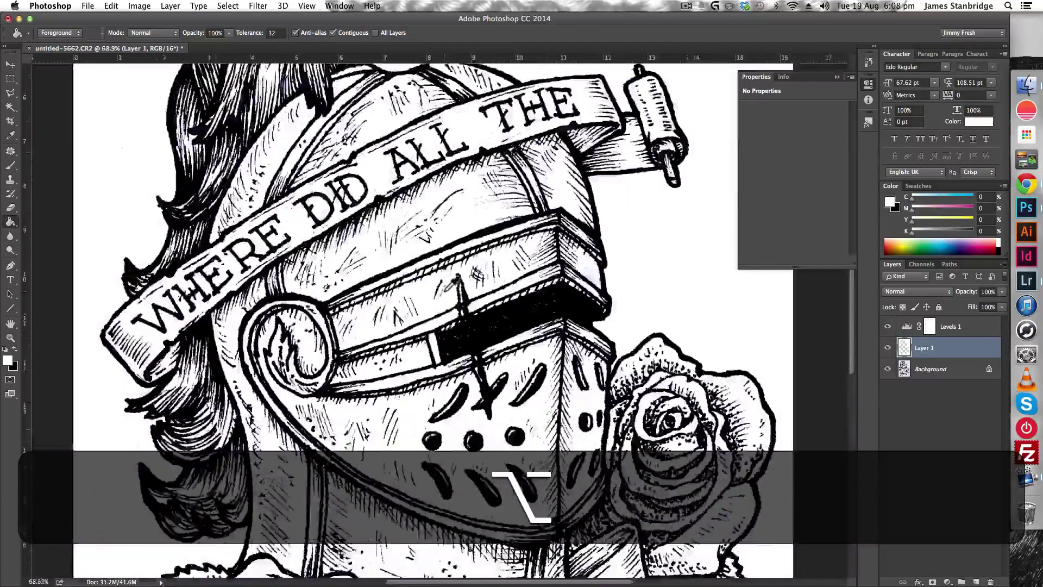
pyautogui.scroll(2, 455, 279)
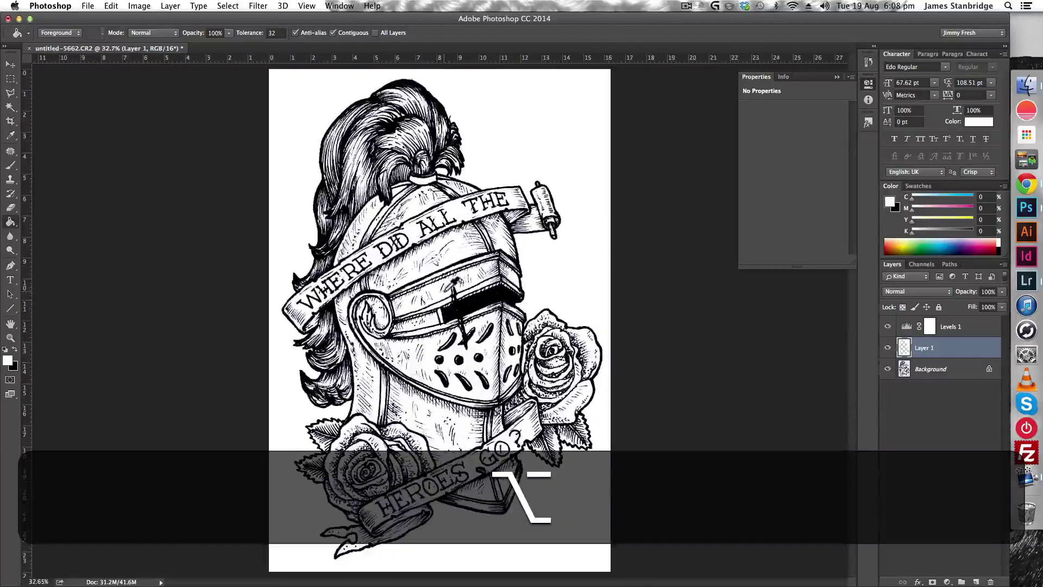
pyautogui.scroll(-1, 455, 302)
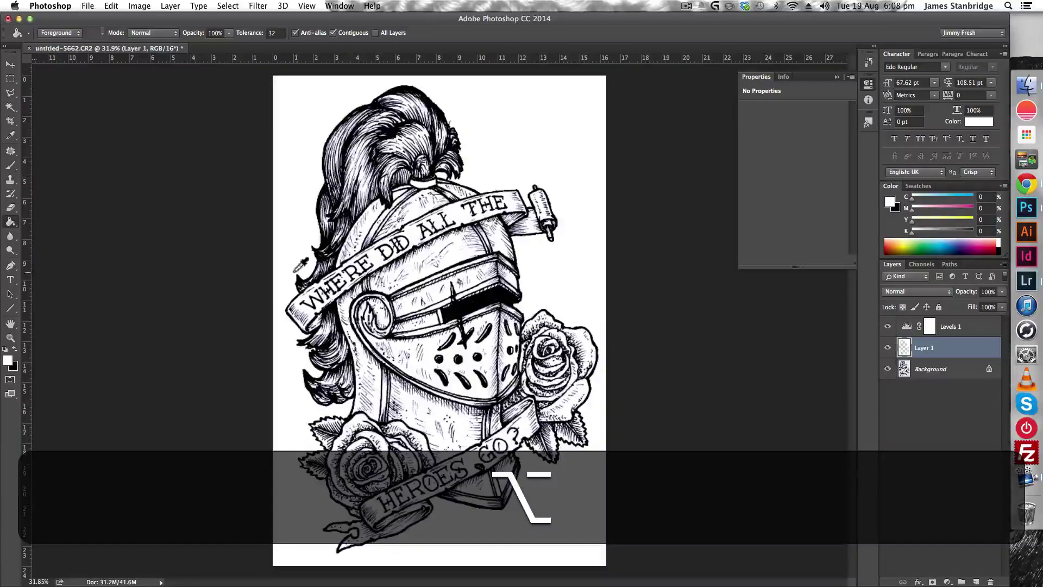
# Activate the Crop tool for the whole drawing.
pyautogui.click(10, 121)
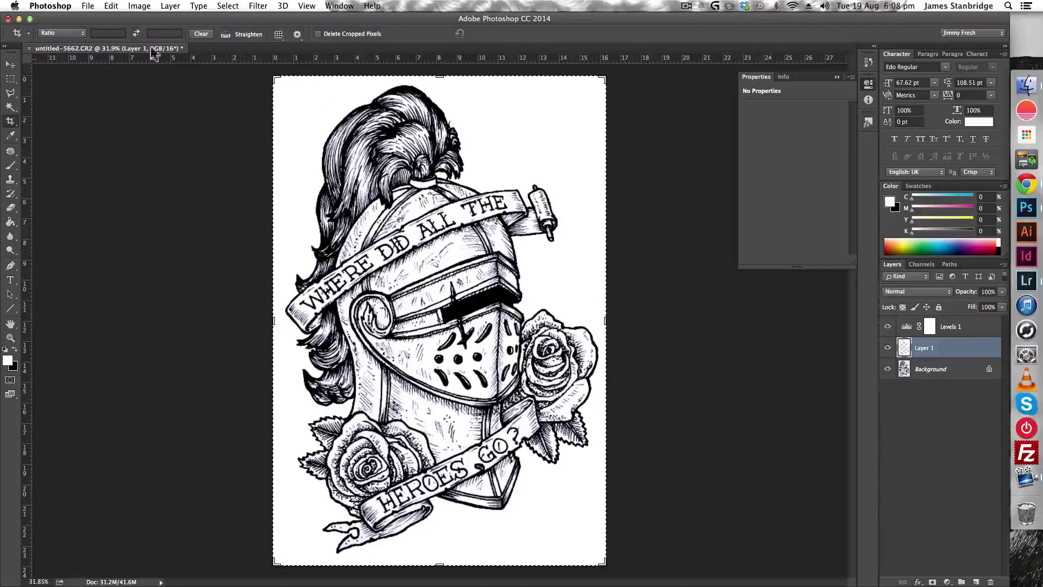
pyautogui.click(55, 32)
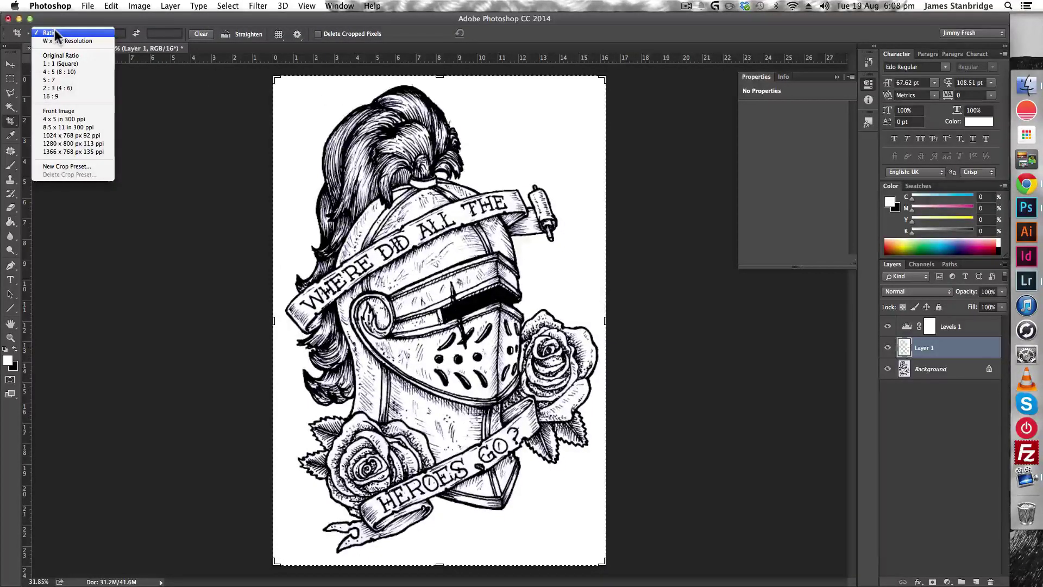
pyautogui.click(79, 166)
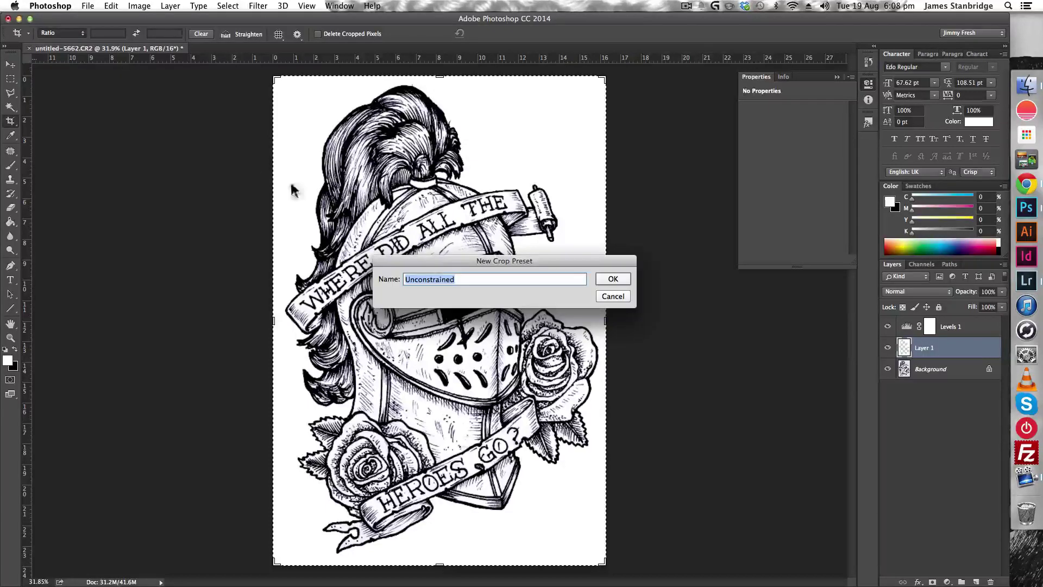
pyautogui.click(612, 296)
# Set the Crop tool to W x H x Resolution with a width of 297 mm and a height of 420 mm.
pyautogui.click(65, 32)
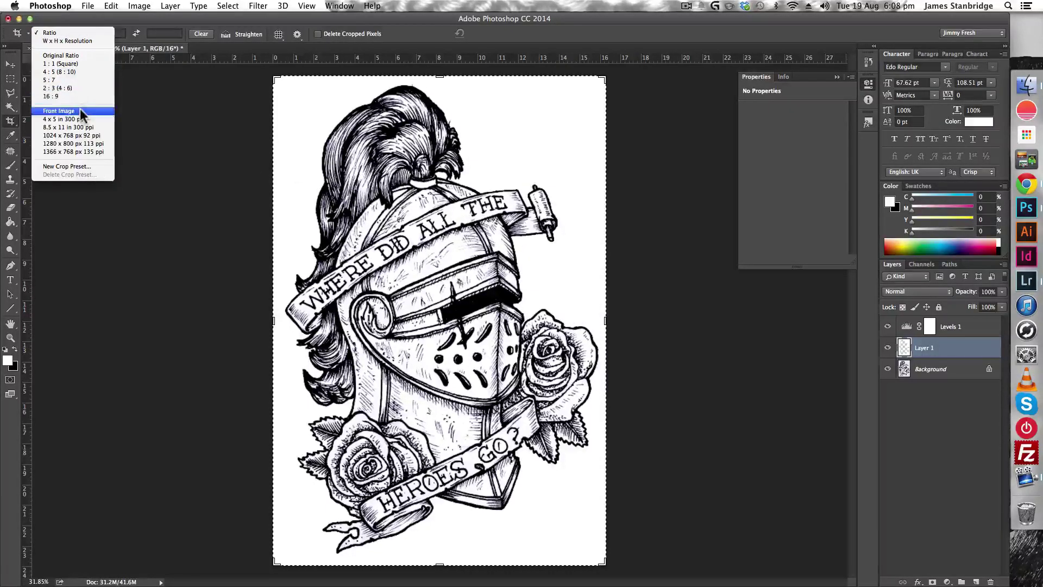
pyautogui.click(77, 39)
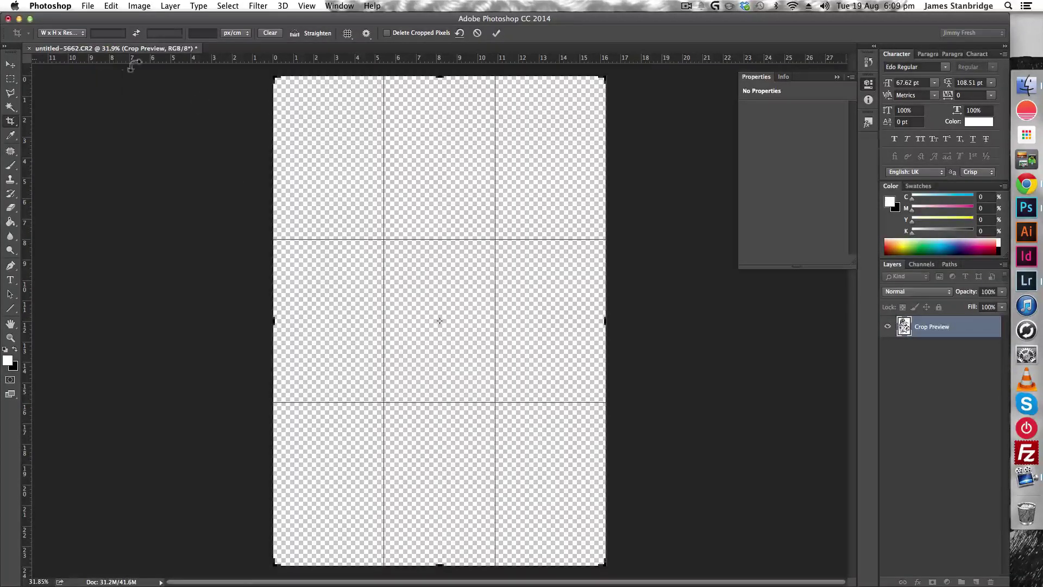
pyautogui.click(119, 34)
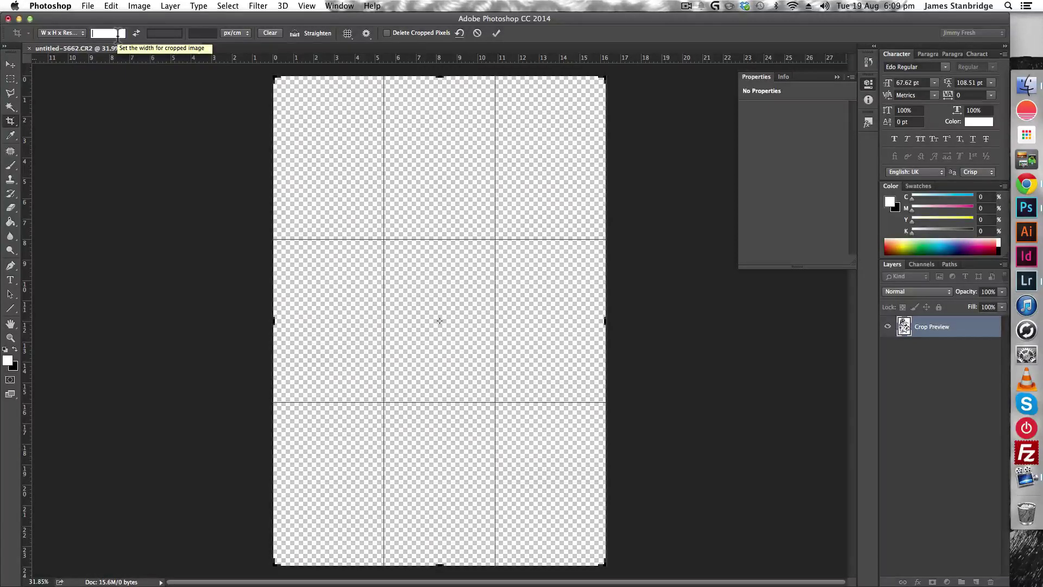
pyautogui.write('2')
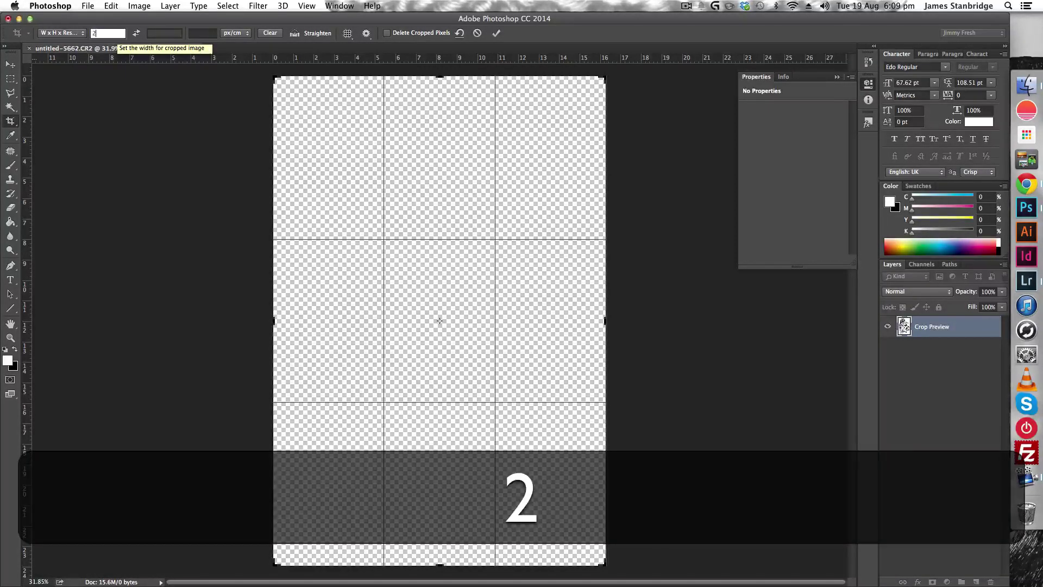
pyautogui.write('97 mm')
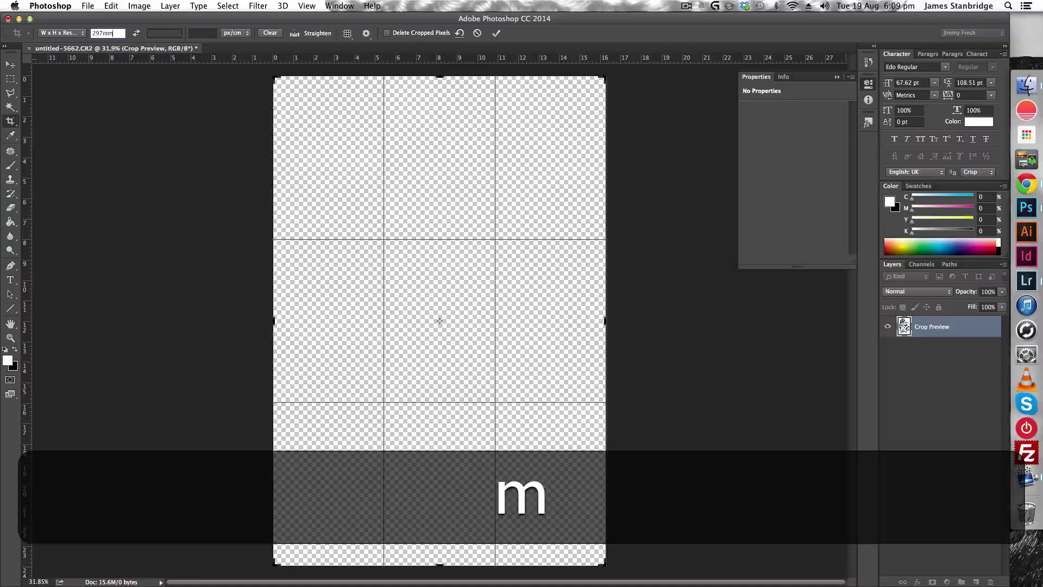
pyautogui.press('Tab')
pyautogui.write('4')
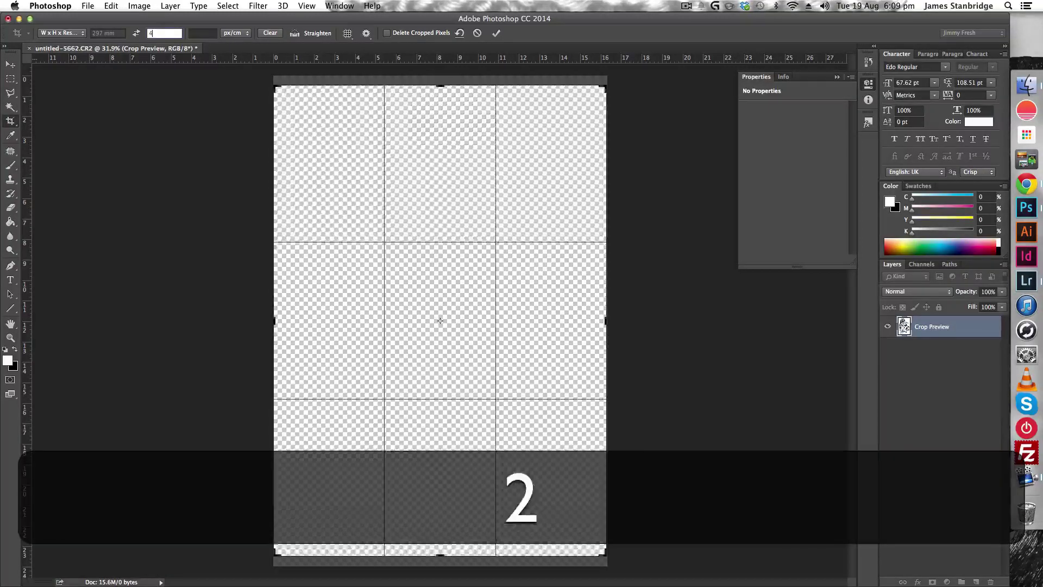
pyautogui.write('20 mm')
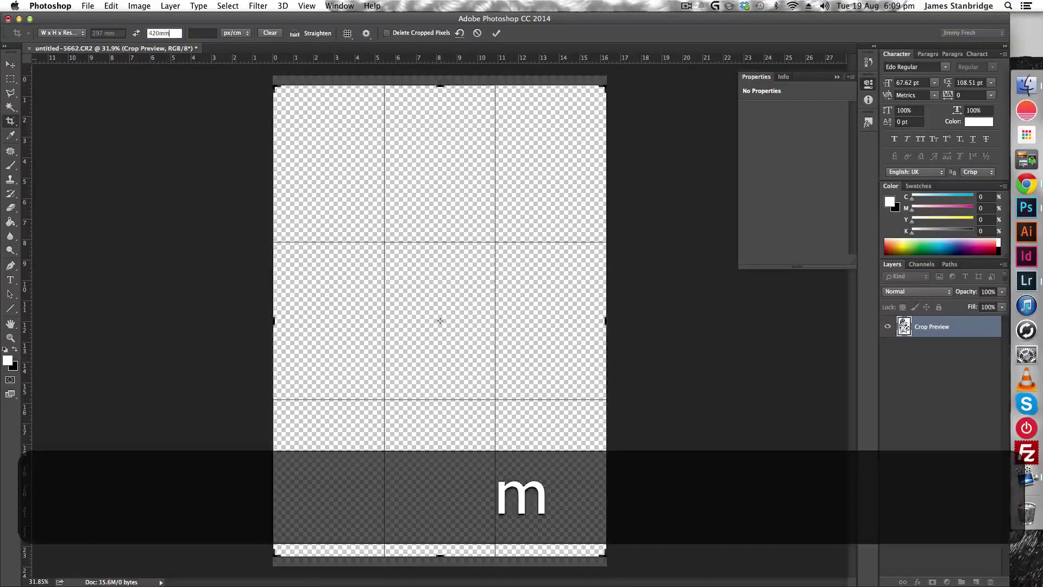
# Set the crop resolution to 300 px/in.
pyautogui.press('Tab')
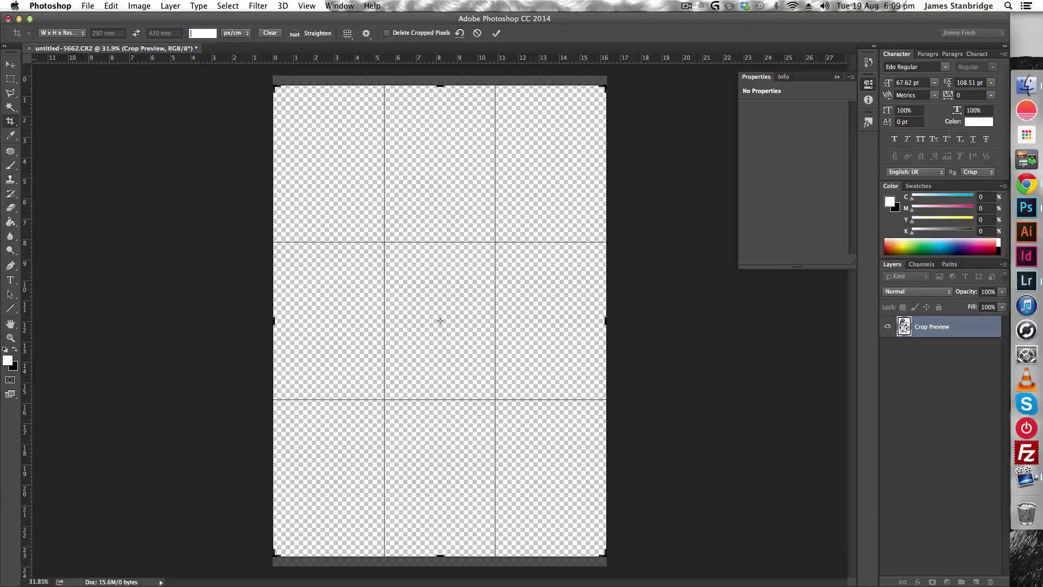
pyautogui.click(234, 33)
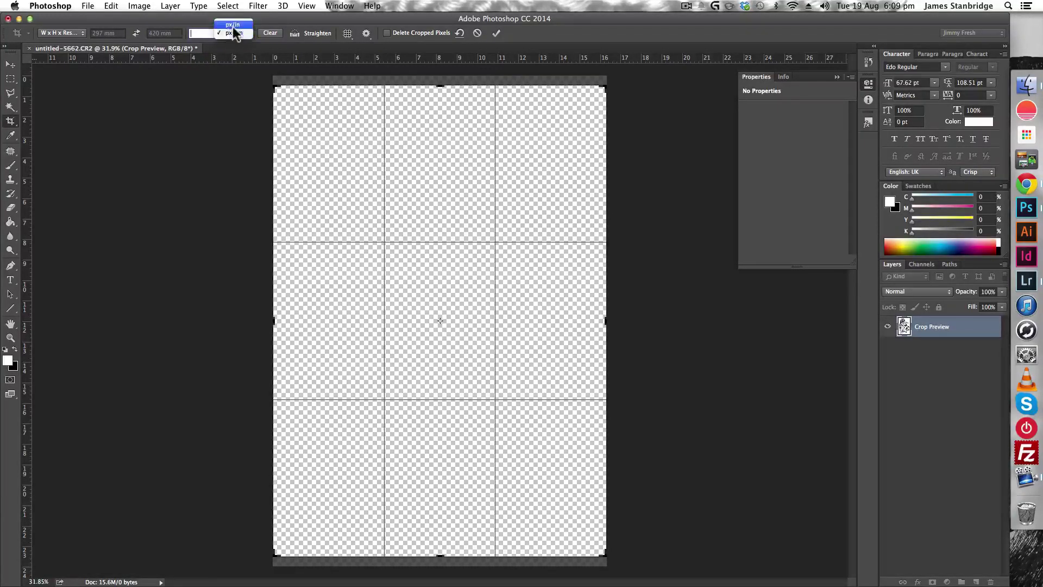
pyautogui.click(232, 25)
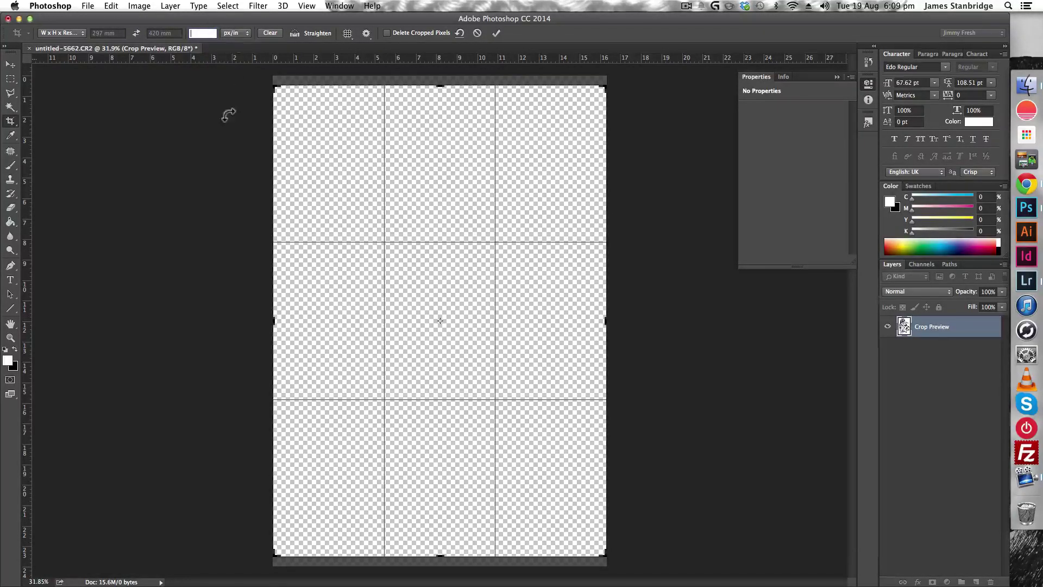
pyautogui.write('300')
# Enlarge the crop frame symmetrically about its centre to cover the drawing's full height, and apply the crop.
pyautogui.press('alt')
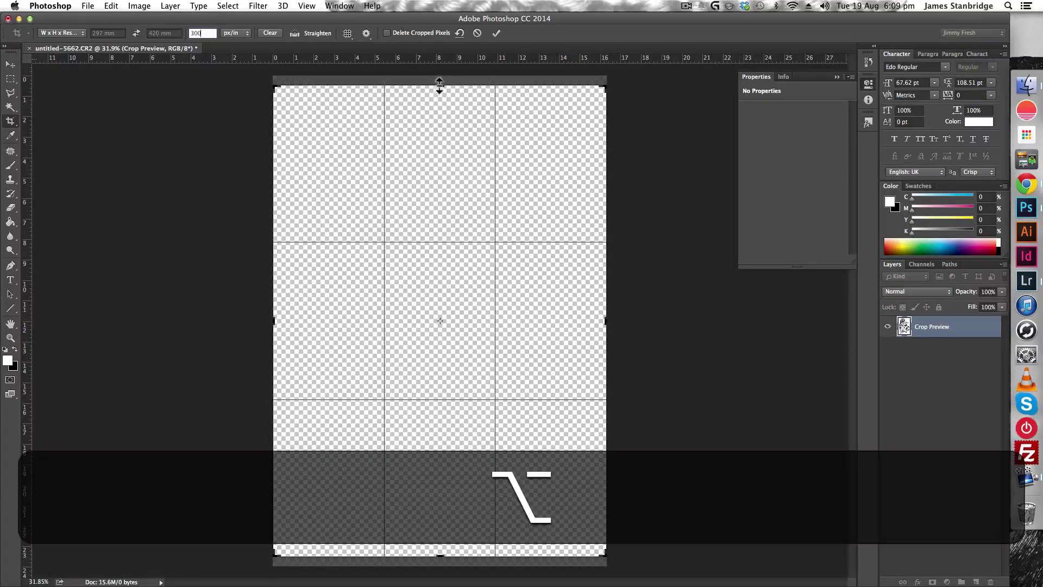
pyautogui.moveTo(440, 85); pyautogui.dragTo(441, 75)
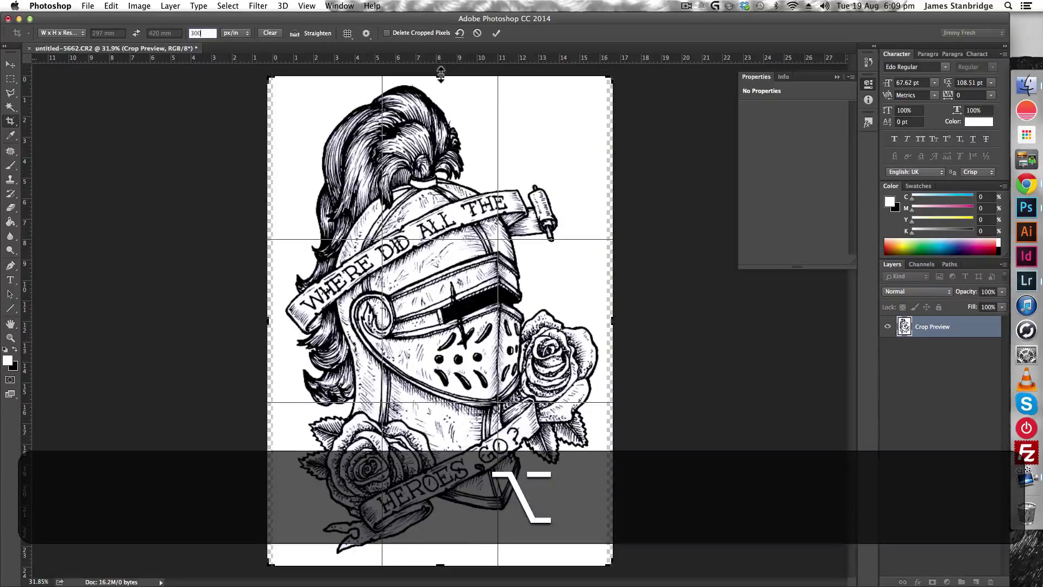
pyautogui.click(496, 32)
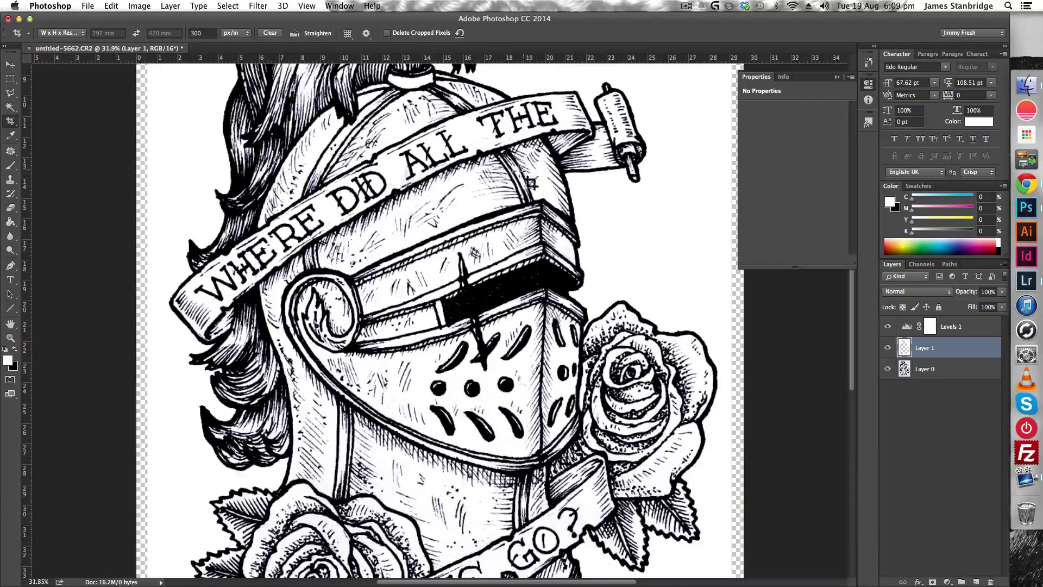
# Fill the transparent strips along both side edges of the canvas with white on Layer 1 using the Paint Bucket.
pyautogui.scroll(-5, 496, 179)
pyautogui.scroll(3, 679, 248)
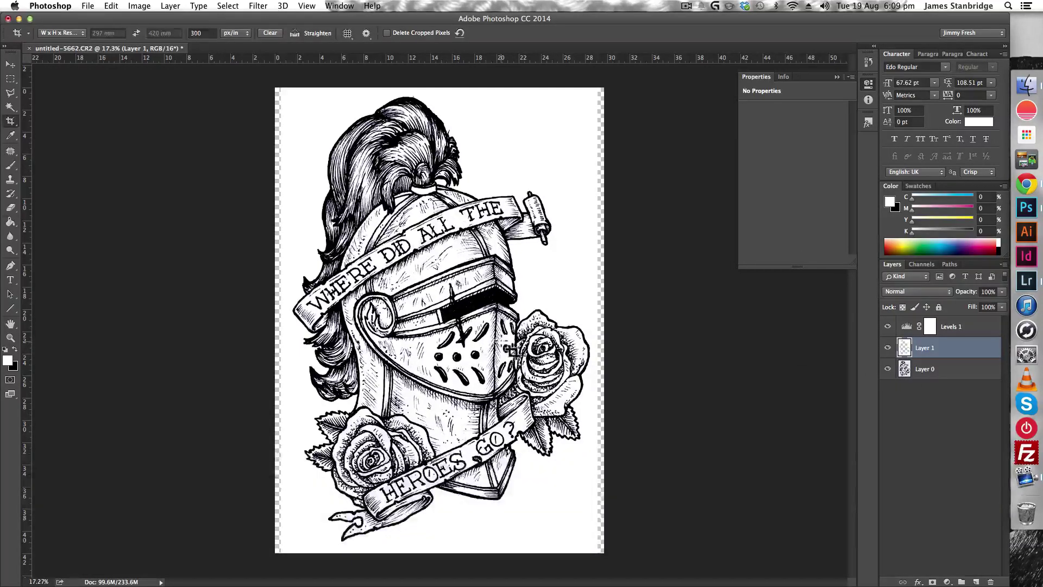
pyautogui.press('g')
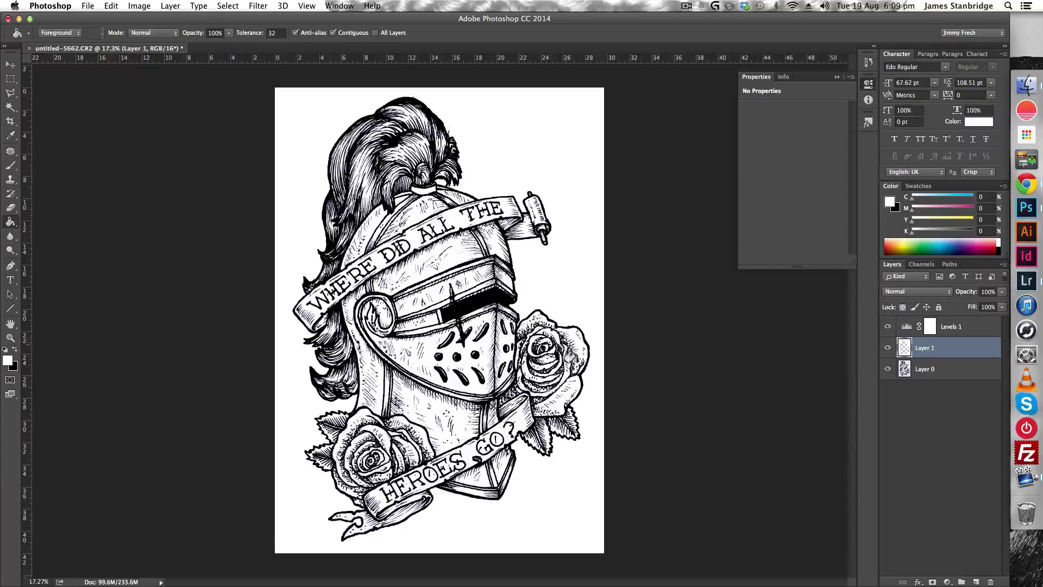
pyautogui.scroll(-5, 462, 336)
pyautogui.scroll(4, 471, 322)
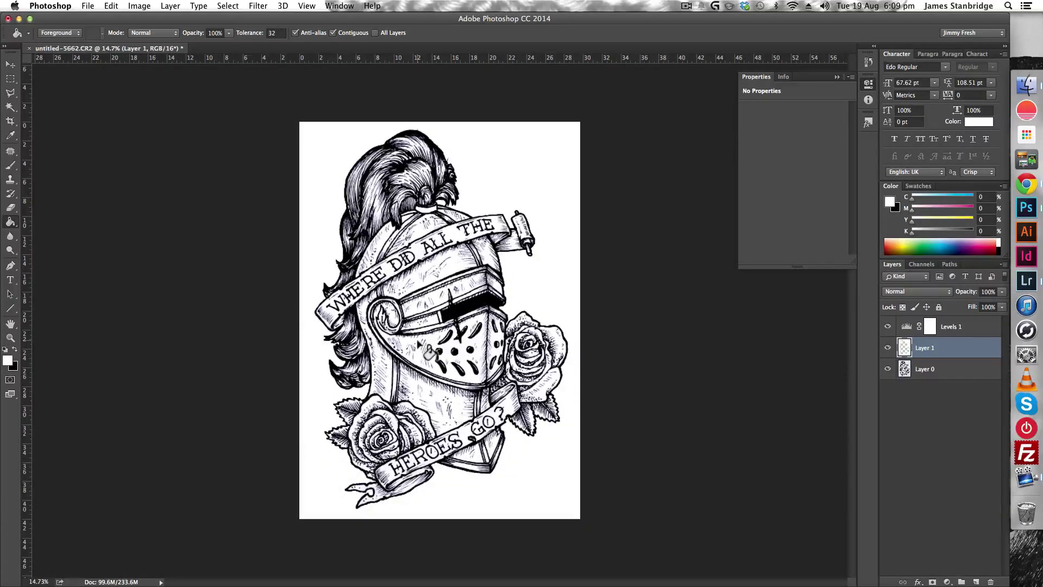
# Save the cropped drawing and switch to Lightroom to compare the edited TIFF with the adjacent photo.
pyautogui.press('super')
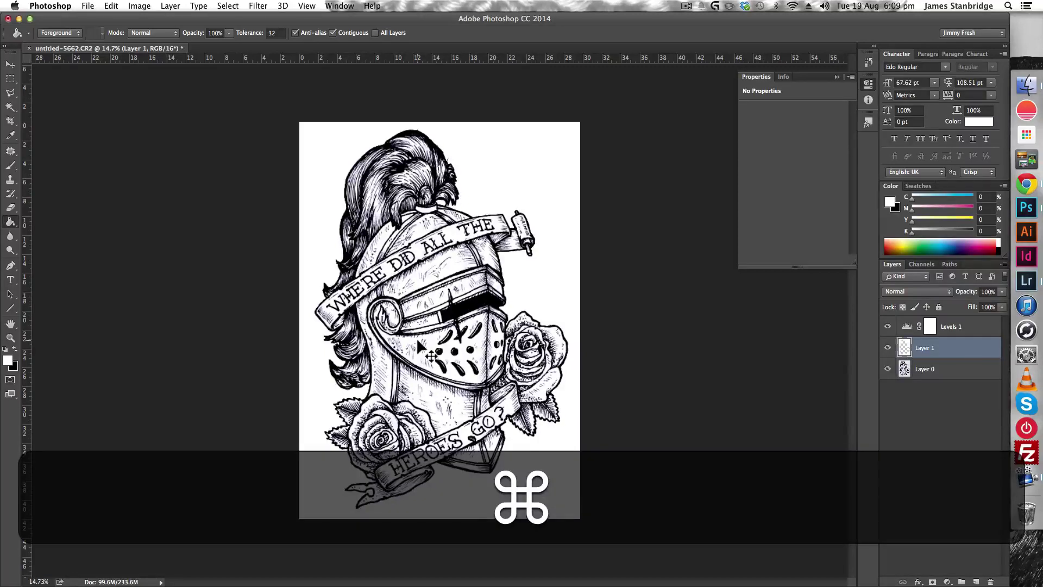
pyautogui.press('super+s')
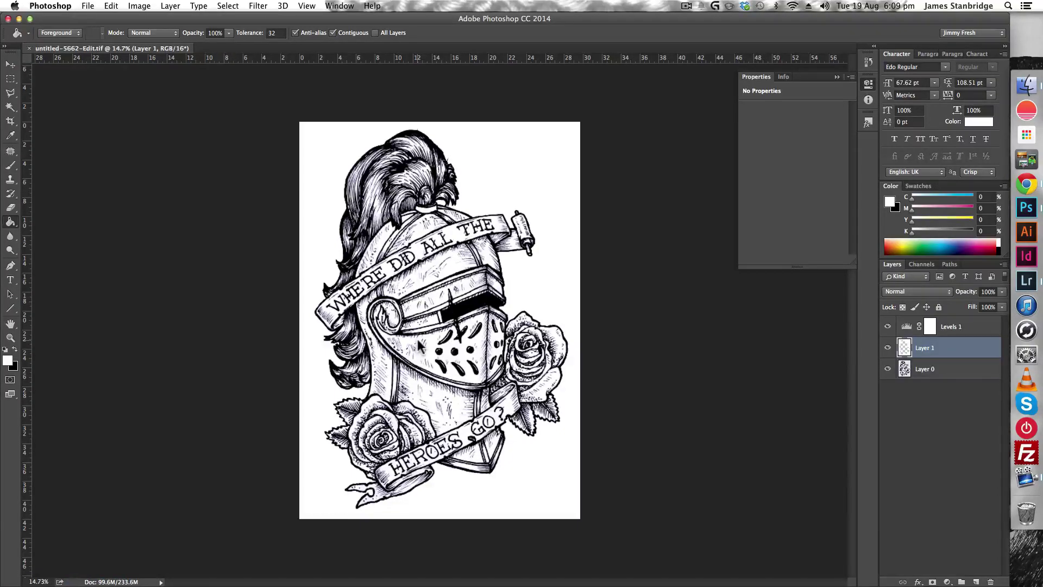
pyautogui.hotkey('ctrl', 'Left')
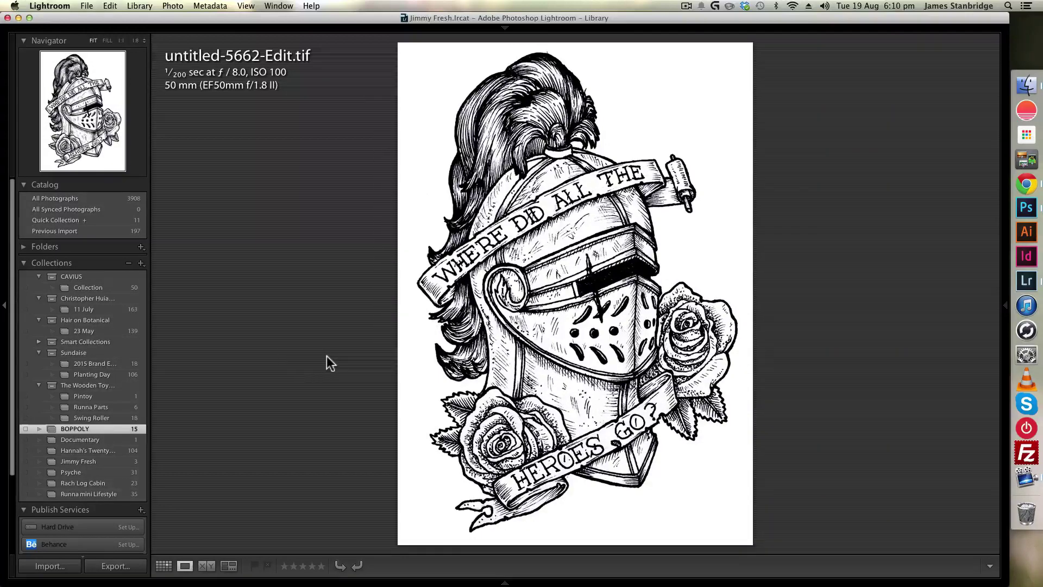
pyautogui.press('Right')
pyautogui.press('Left')
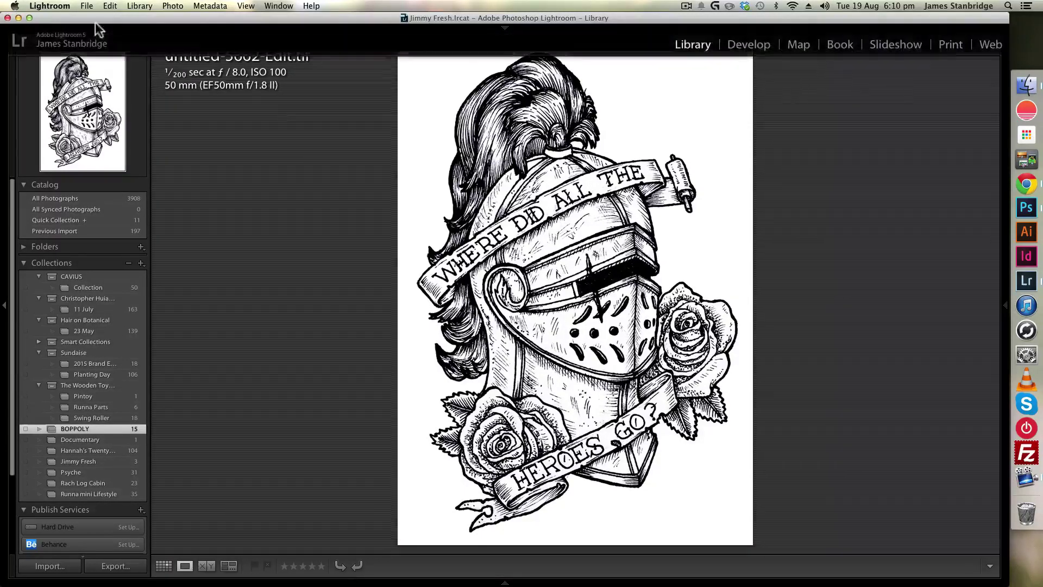
# Open the export settings for the edited drawing, clear the preset selection and keep the destination as Choose folder later.
pyautogui.click(87, 6)
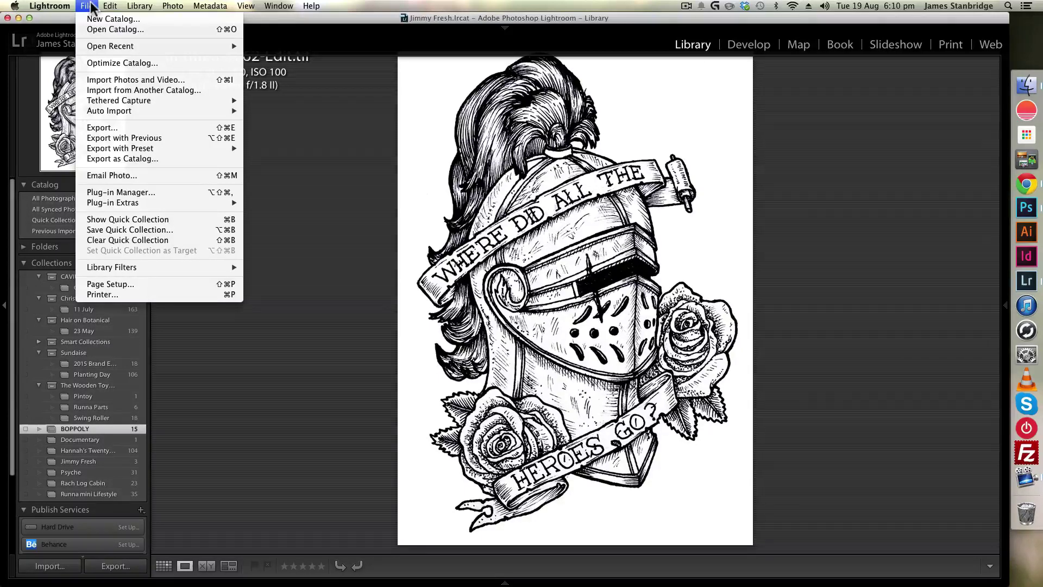
pyautogui.click(121, 128)
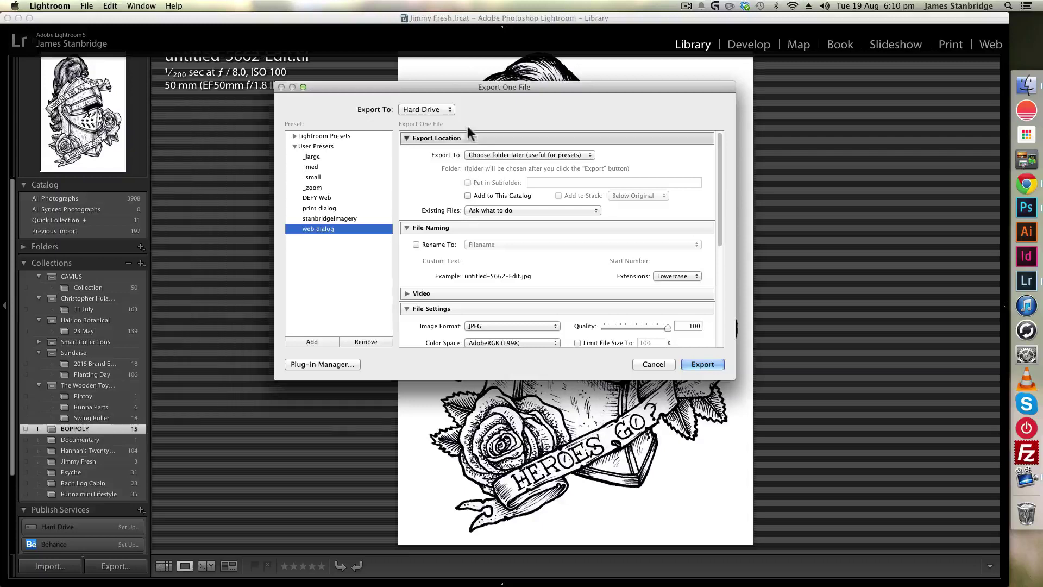
pyautogui.click(335, 297)
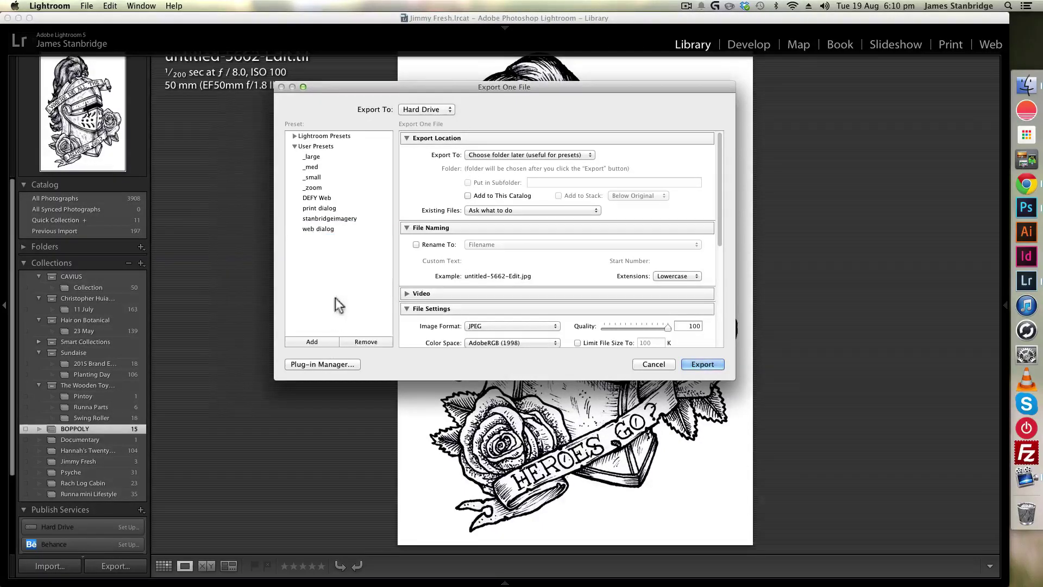
pyautogui.click(503, 155)
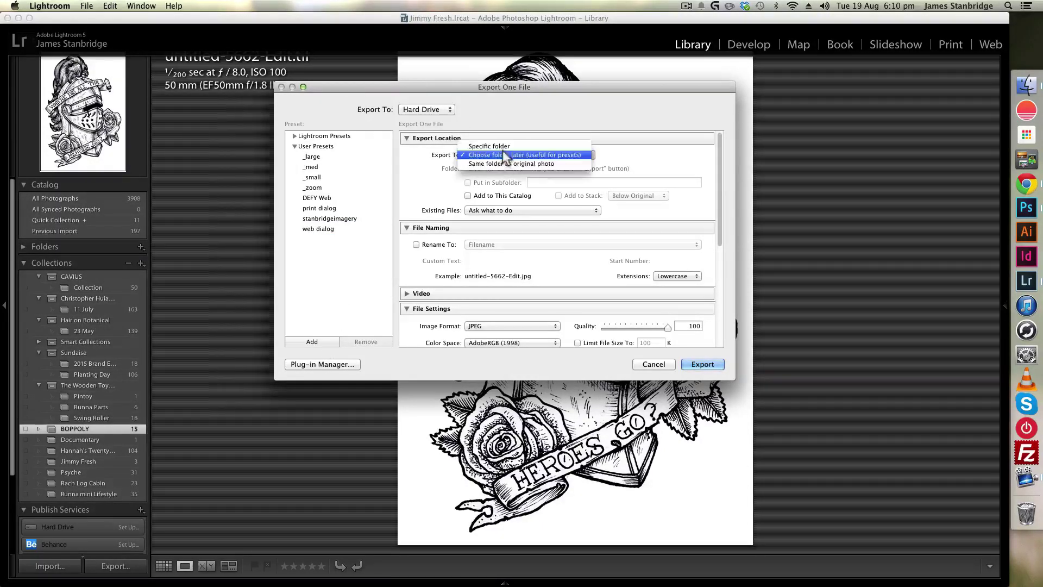
pyautogui.click(503, 155)
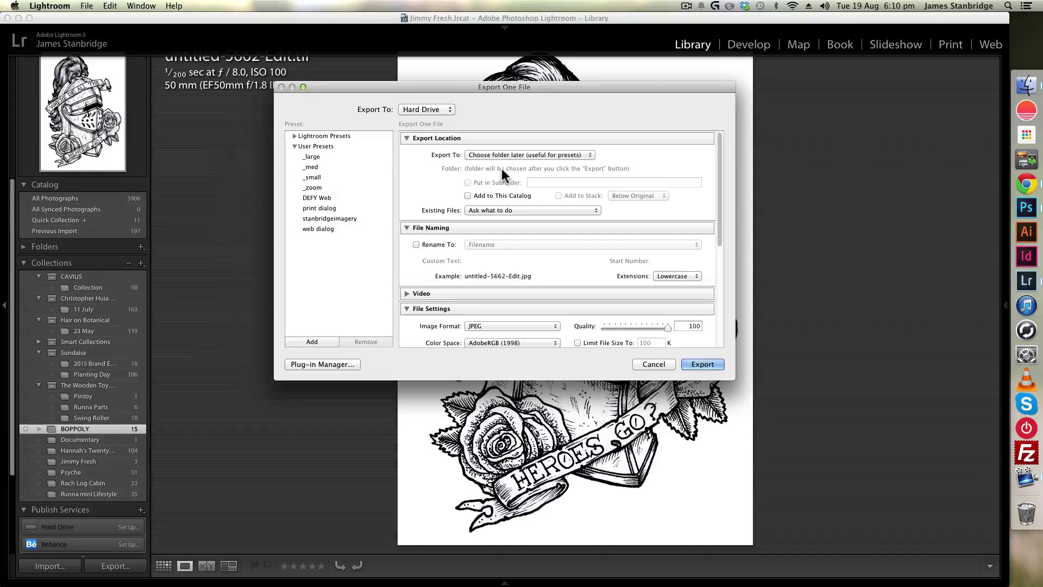
# Keep JPEG as the export image format and set the color space to sRGB.
pyautogui.scroll(-2, 432, 171)
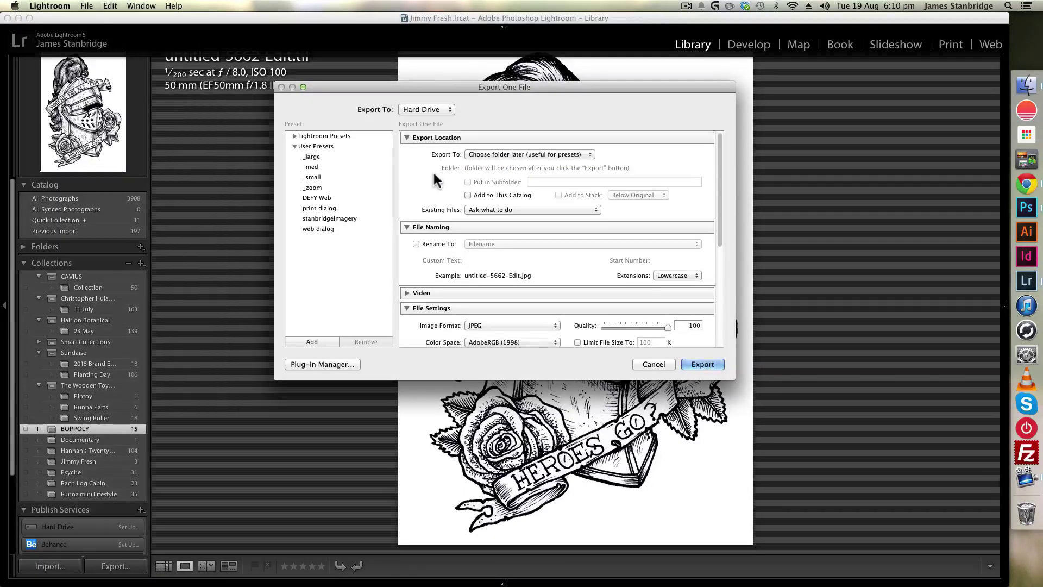
pyautogui.scroll(-5, 434, 173)
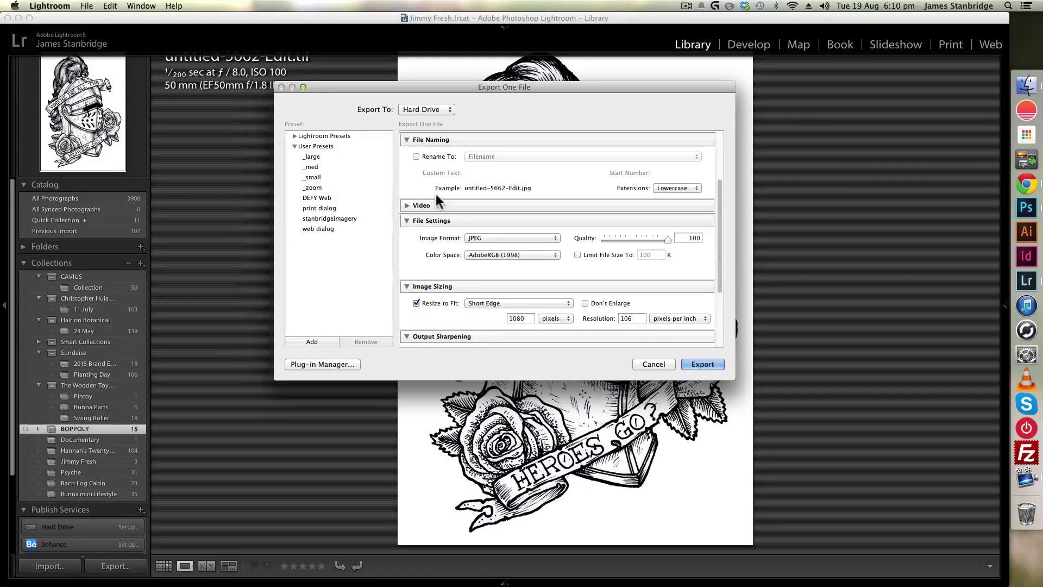
pyautogui.scroll(-1, 436, 199)
pyautogui.click(524, 224)
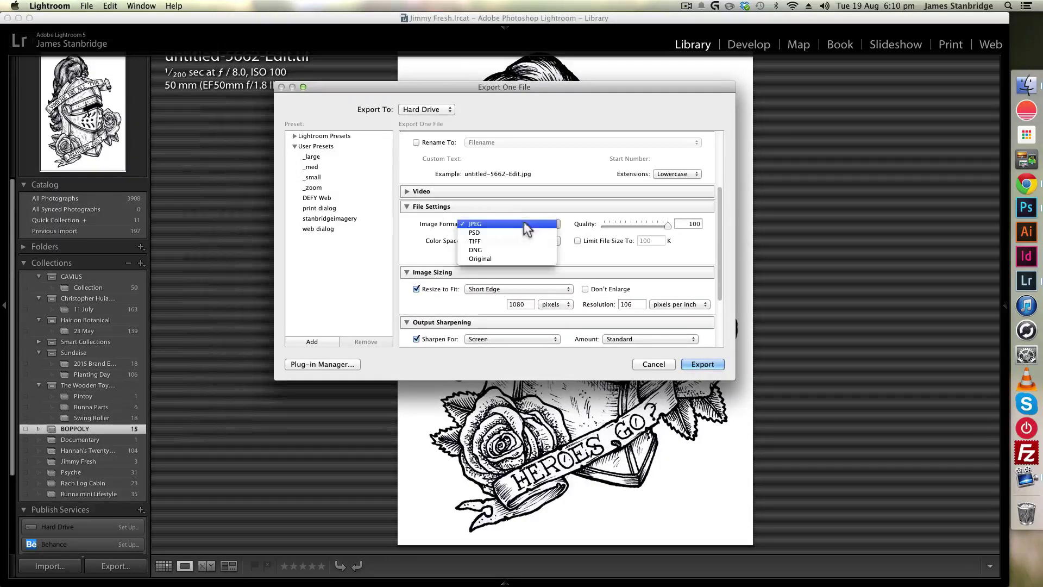
pyautogui.click(524, 223)
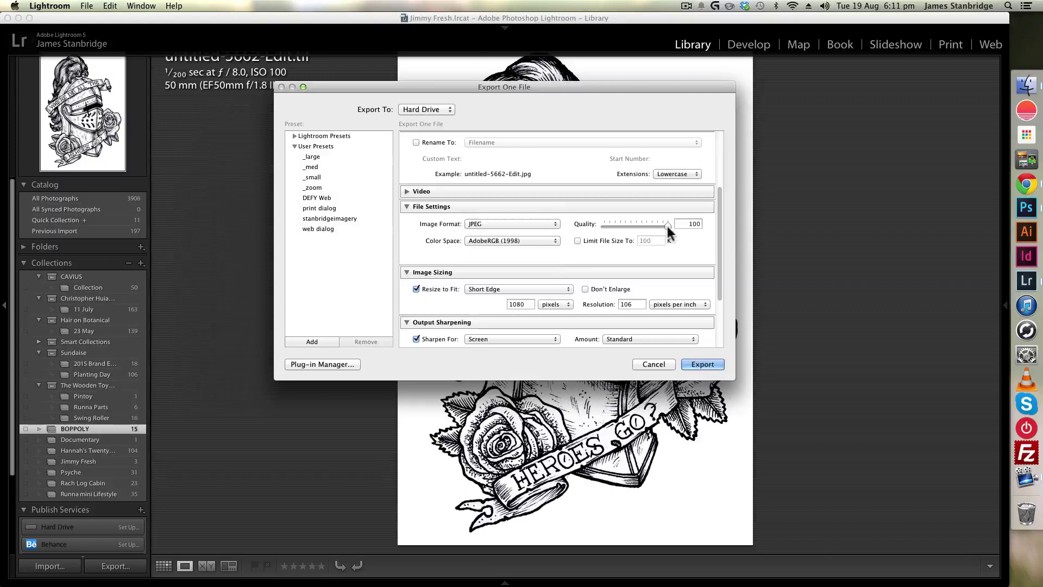
pyautogui.click(518, 243)
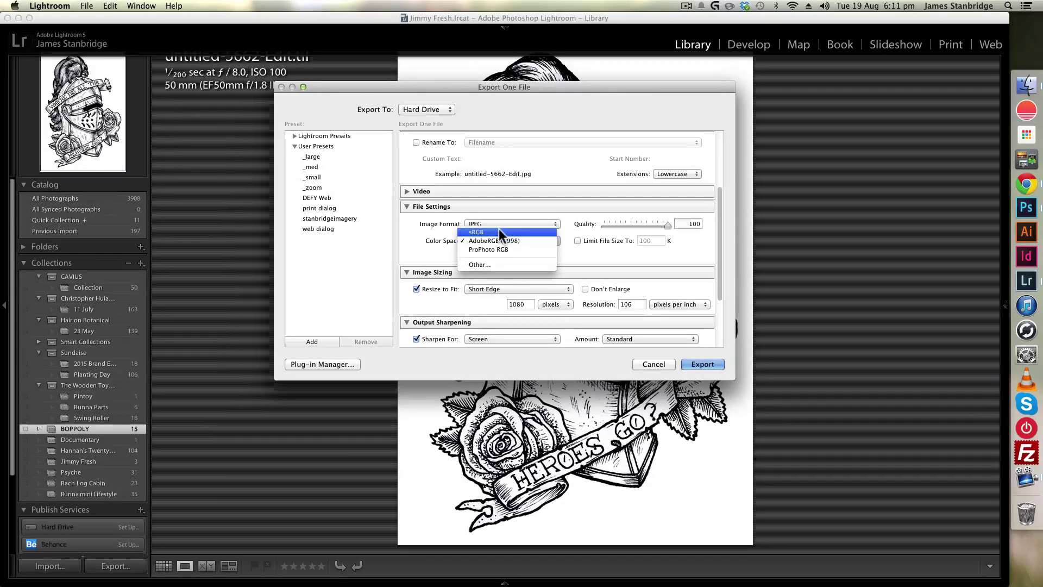
pyautogui.click(499, 231)
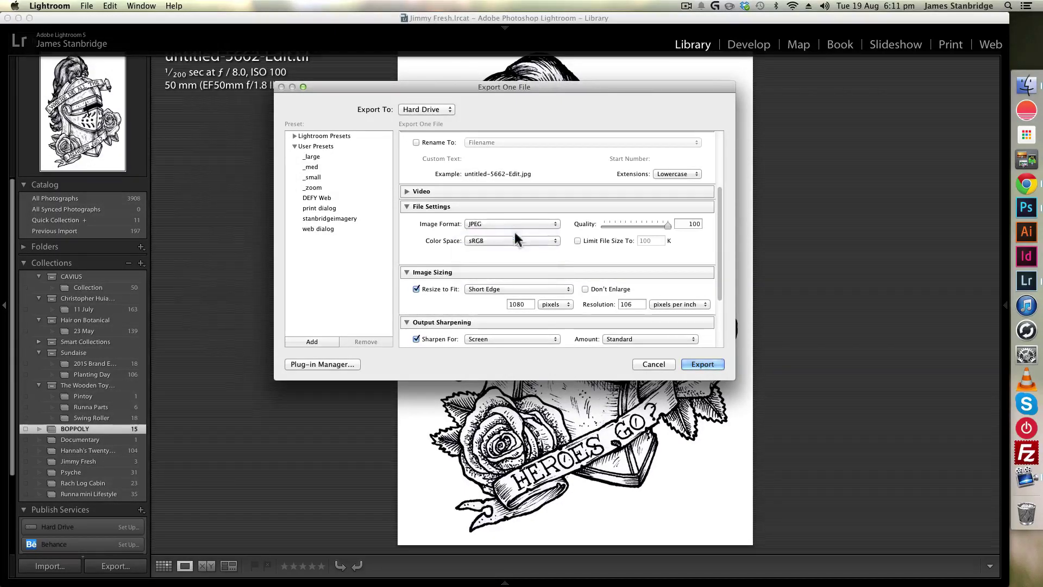
pyautogui.scroll(-5, 572, 292)
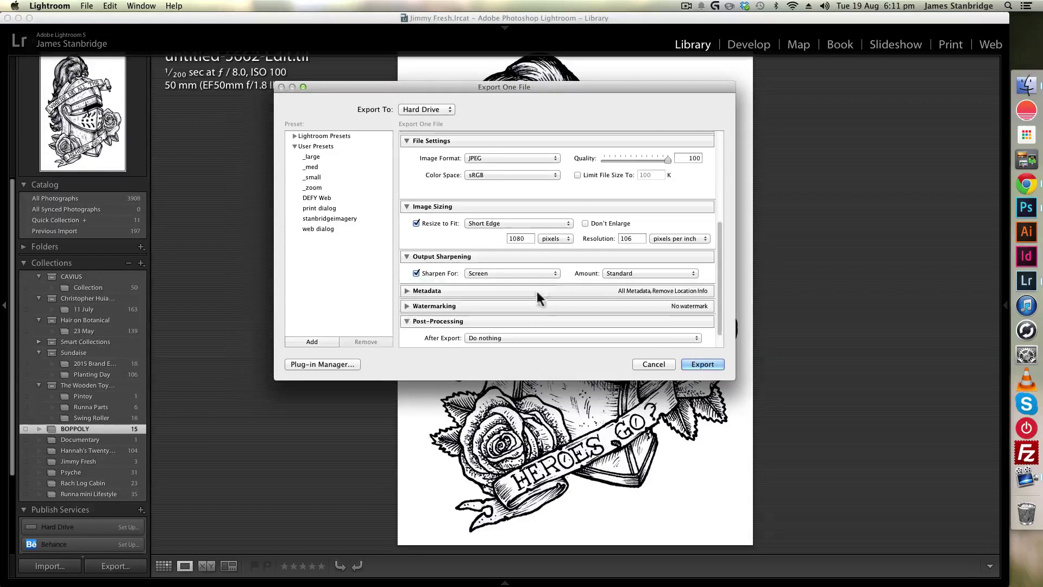
# Turn off resizing to fit and set the export resolution to 300 pixels per inch.
pyautogui.click(429, 220)
pyautogui.click(627, 235)
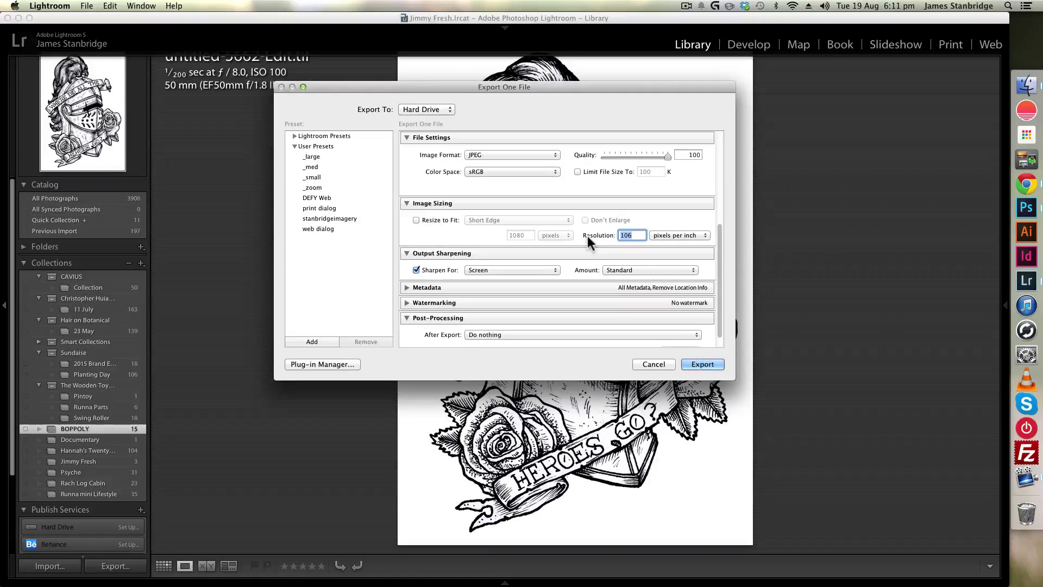
pyautogui.write('300')
# Set the output sharpening to Matte Paper with a Low amount.
pyautogui.click(489, 270)
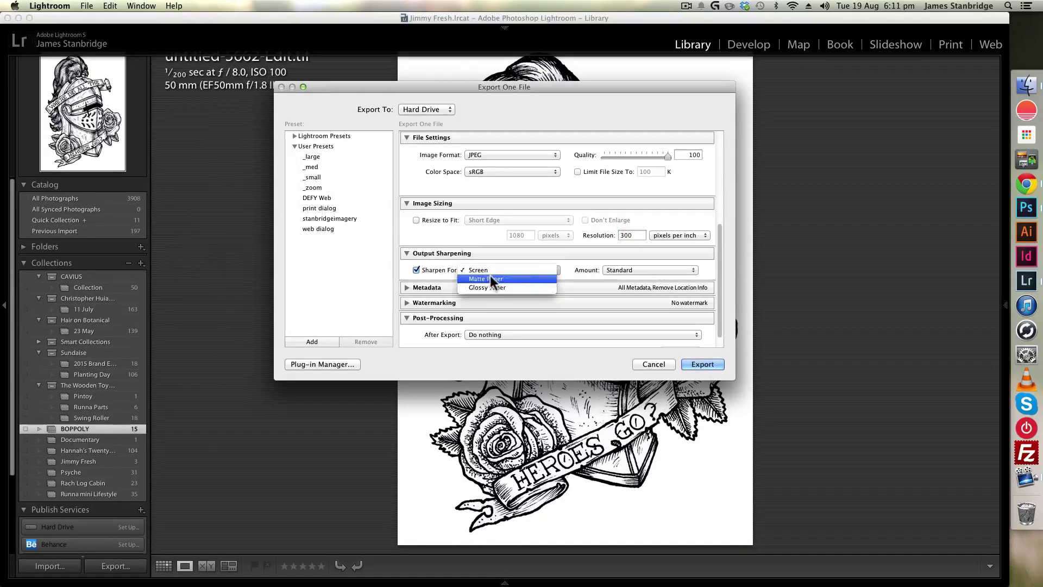
pyautogui.click(490, 278)
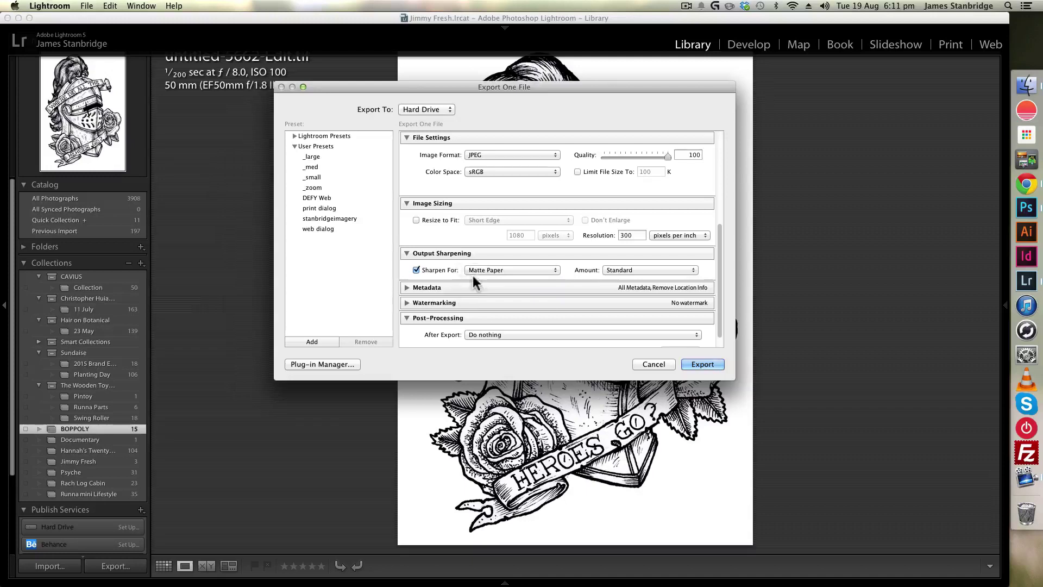
pyautogui.click(642, 270)
pyautogui.click(632, 262)
pyautogui.scroll(-2, 617, 272)
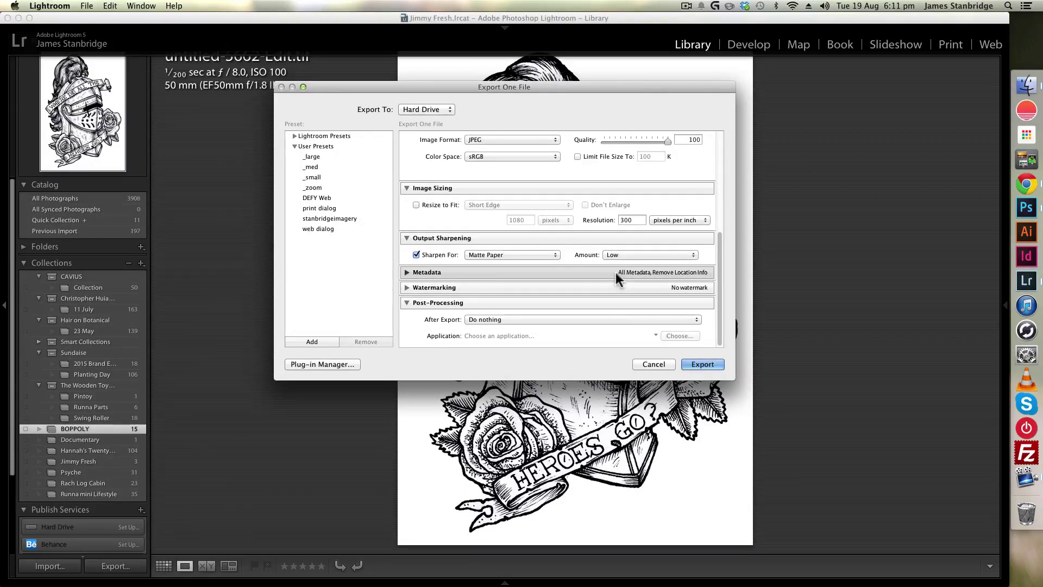
# Save the current export settings as a new user preset named Screenprint Setup.
pyautogui.scroll(5, 478, 271)
pyautogui.scroll(-5, 483, 247)
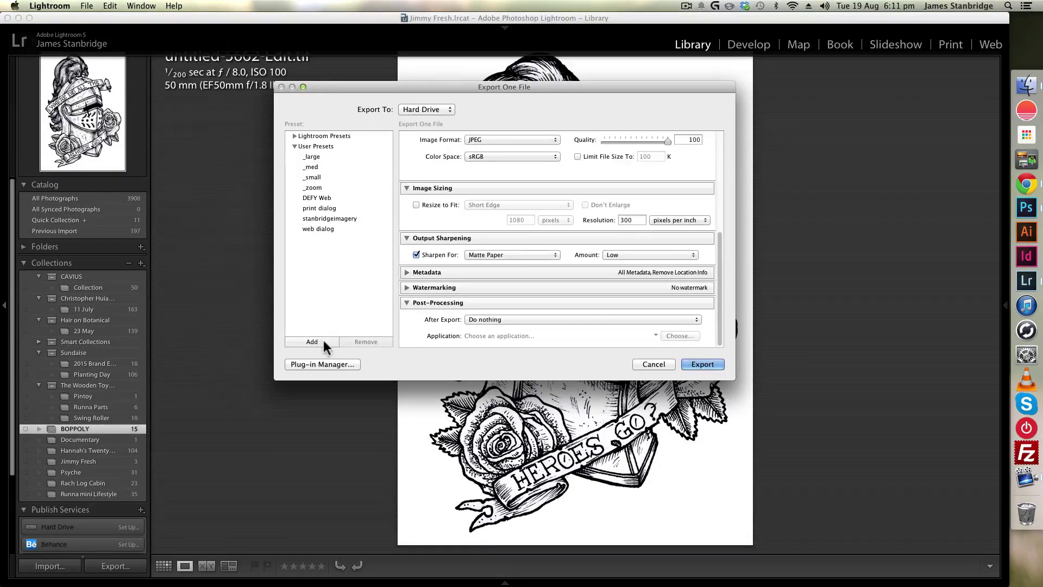
pyautogui.scroll(5, 526, 236)
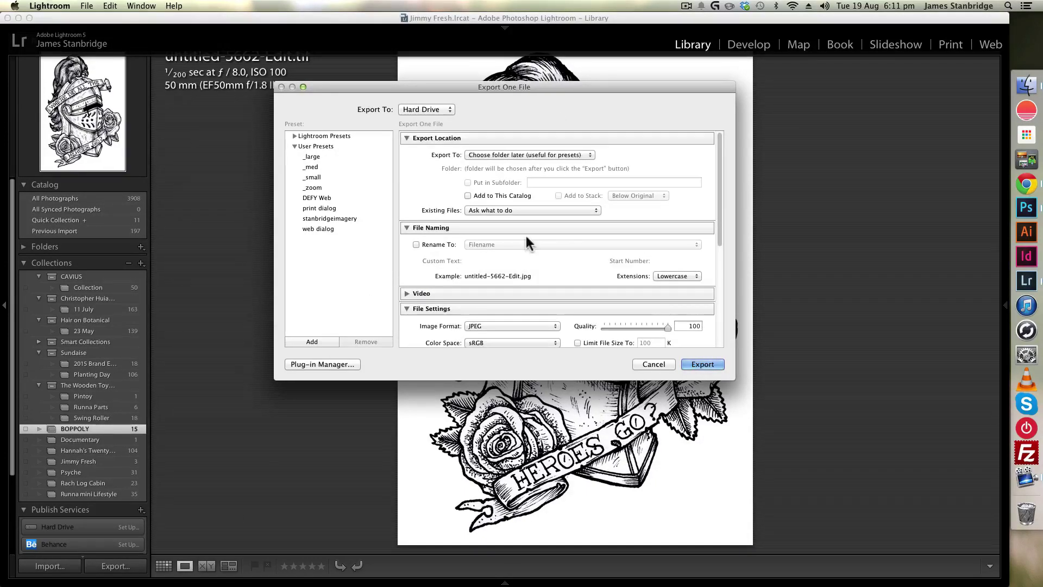
pyautogui.click(326, 341)
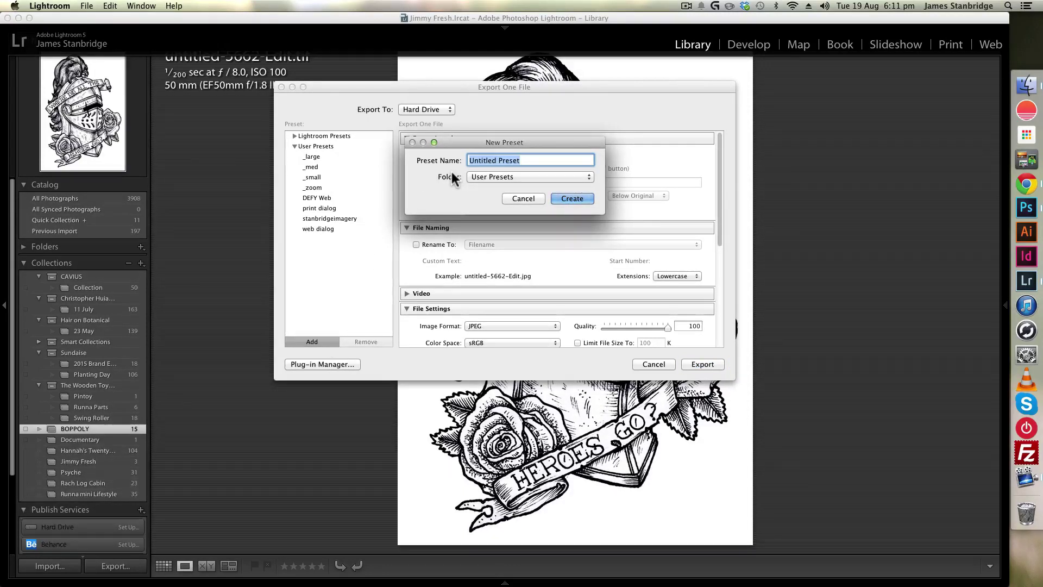
pyautogui.write('Sc')
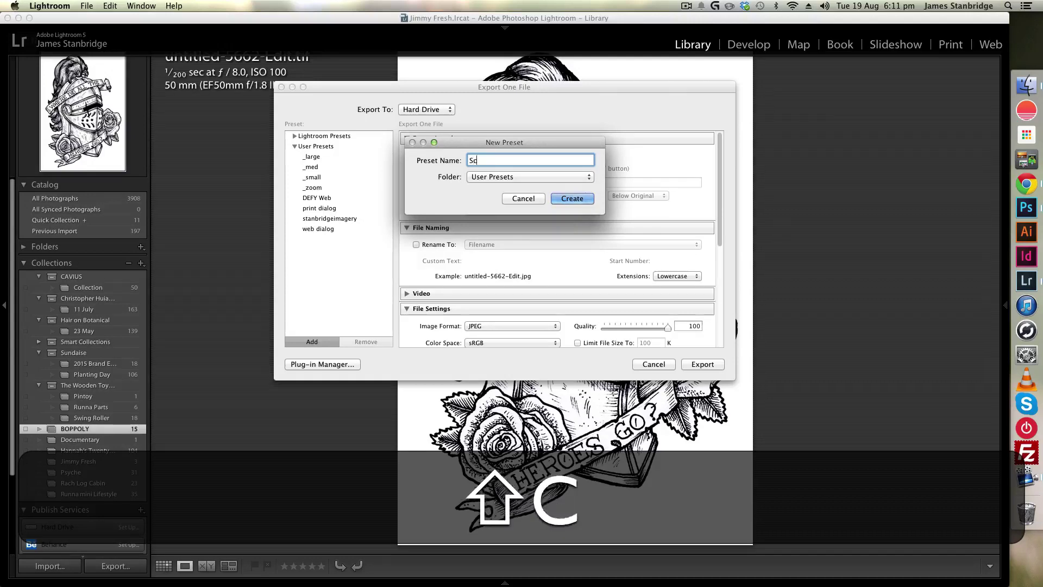
pyautogui.write('ereen')
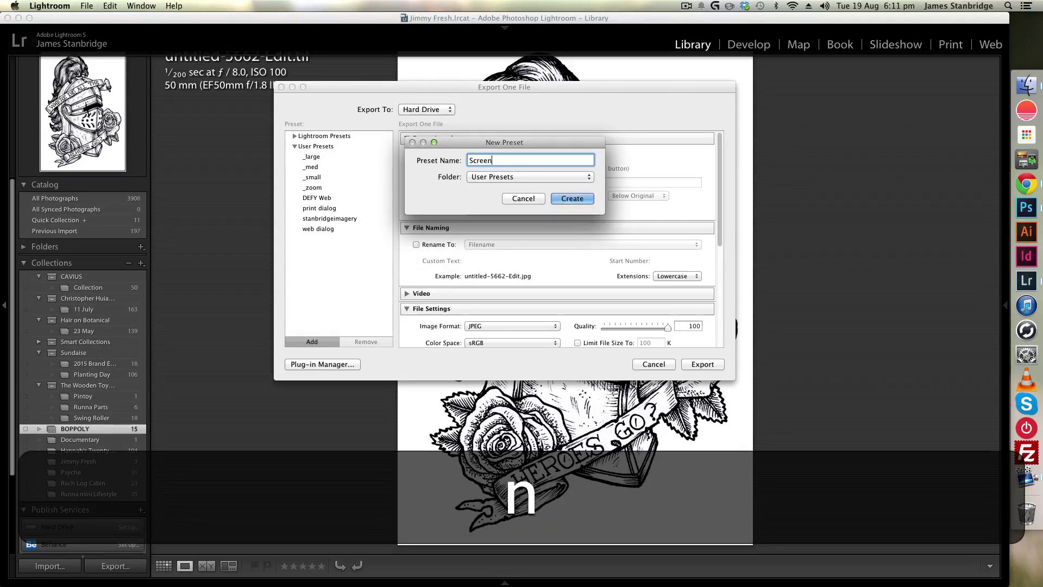
pyautogui.write('print Setup')
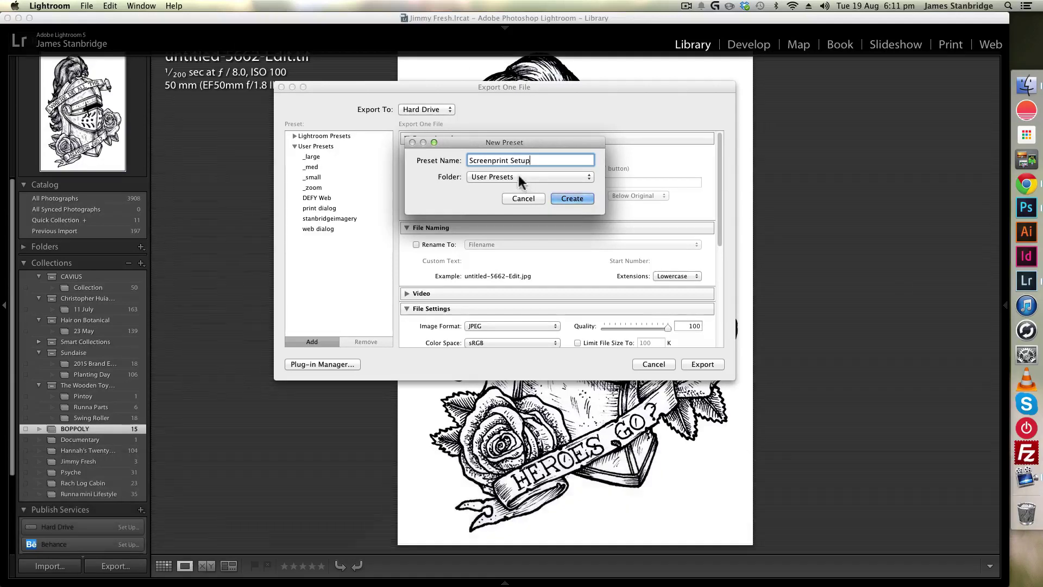
pyautogui.click(590, 199)
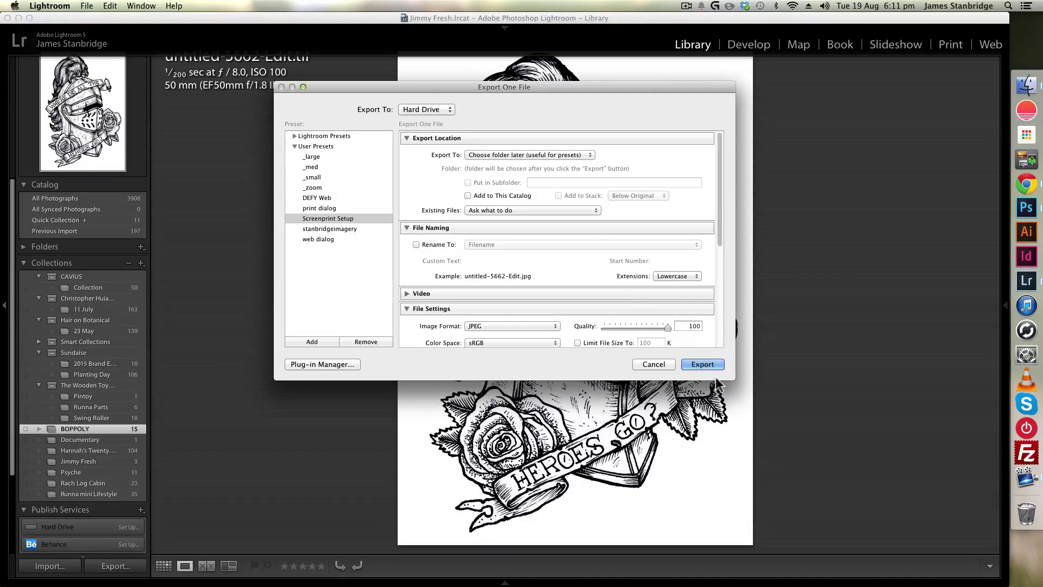
# Export the drawing with these settings into the Workshops folder inside Dropbox's BOPPOLY folder.
pyautogui.scroll(-1, 618, 278)
pyautogui.scroll(-5, 618, 278)
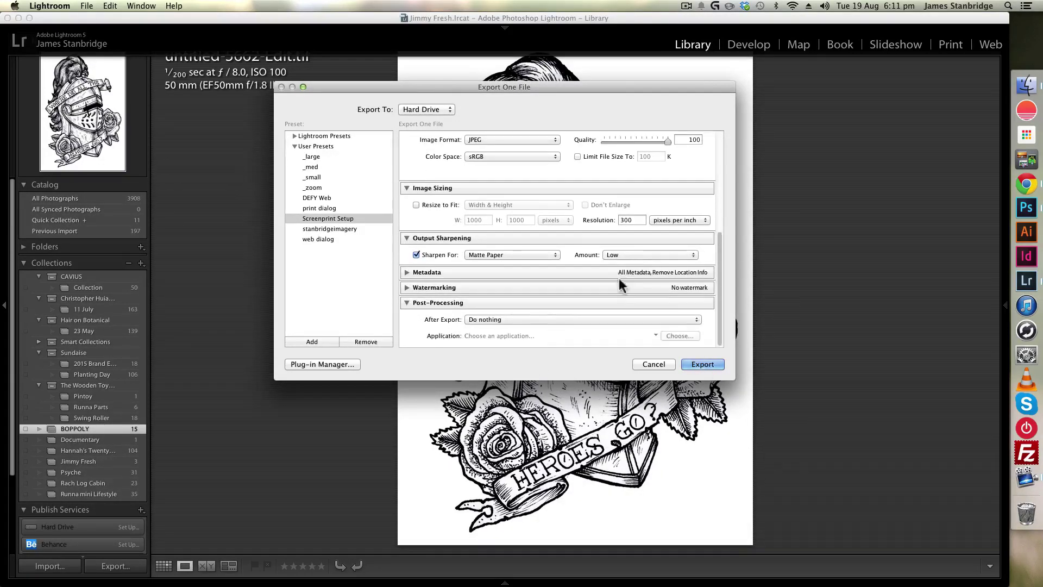
pyautogui.click(702, 365)
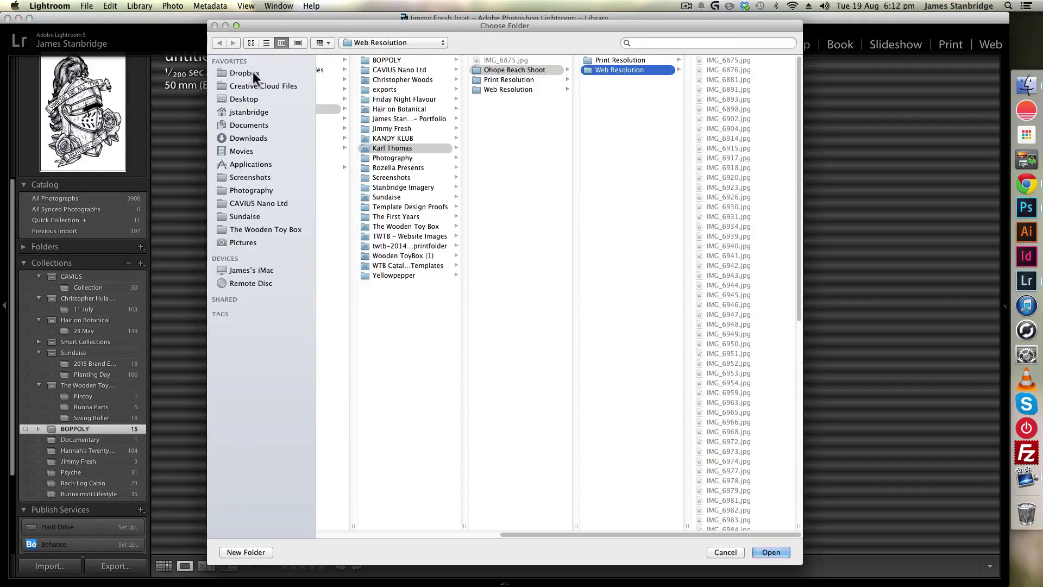
pyautogui.click(258, 74)
pyautogui.click(351, 60)
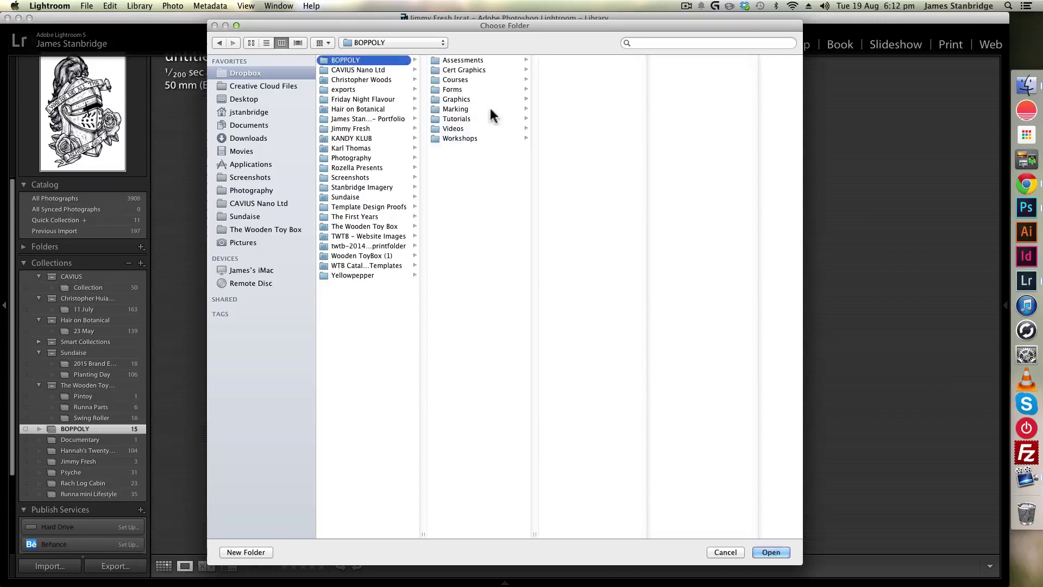
pyautogui.click(468, 139)
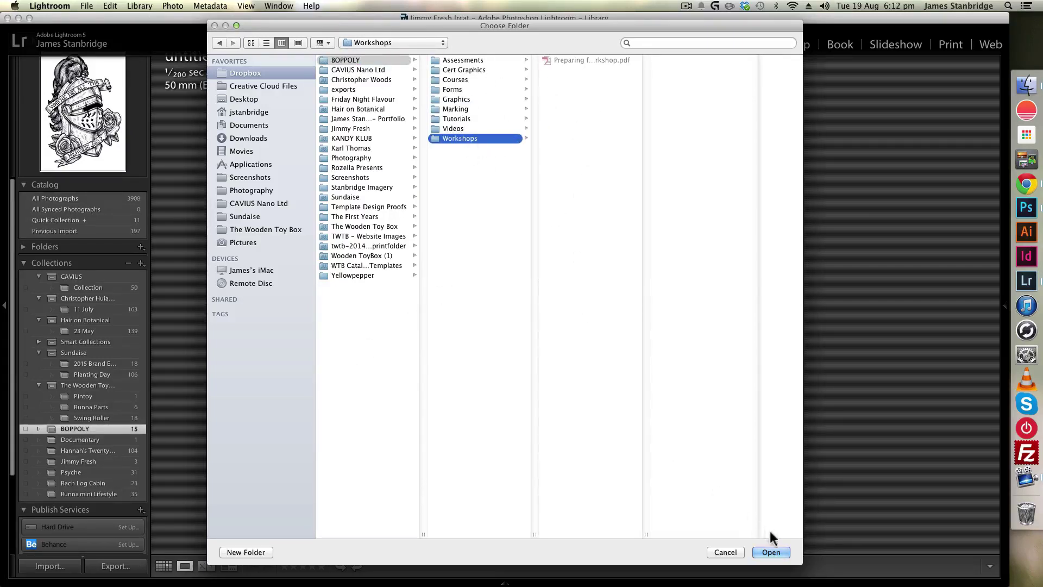
pyautogui.click(770, 552)
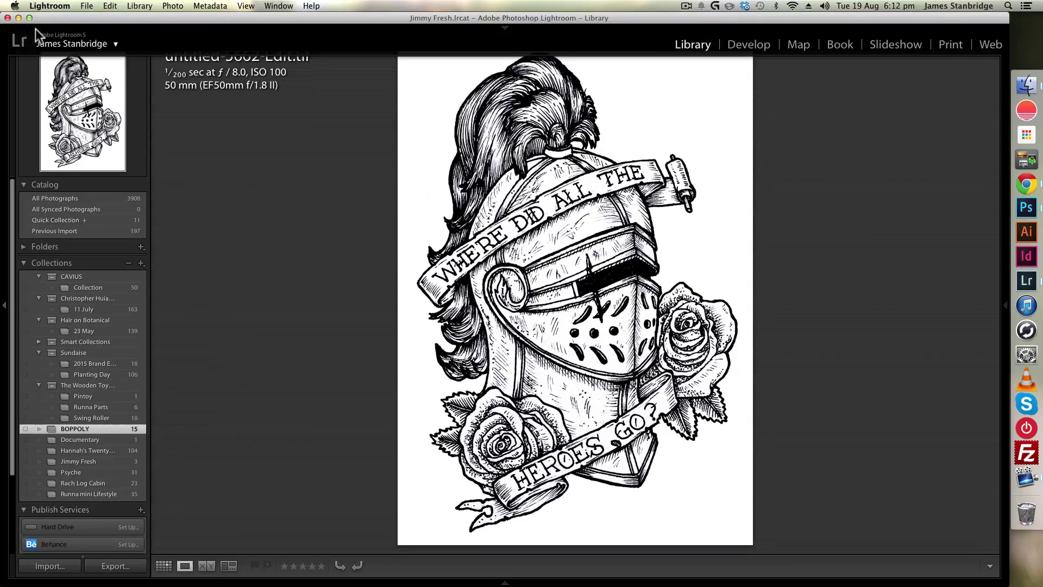
# Minimize Lightroom, switch to Finder and browse the BOPPOLY folder in Dropbox for the exported drawing.
pyautogui.click(18, 18)
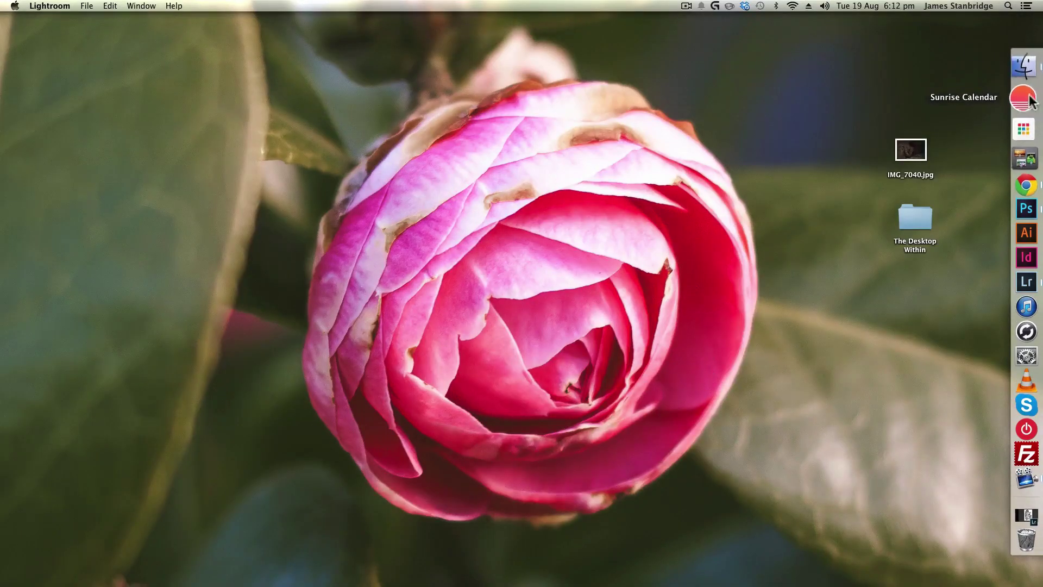
pyautogui.click(1029, 76)
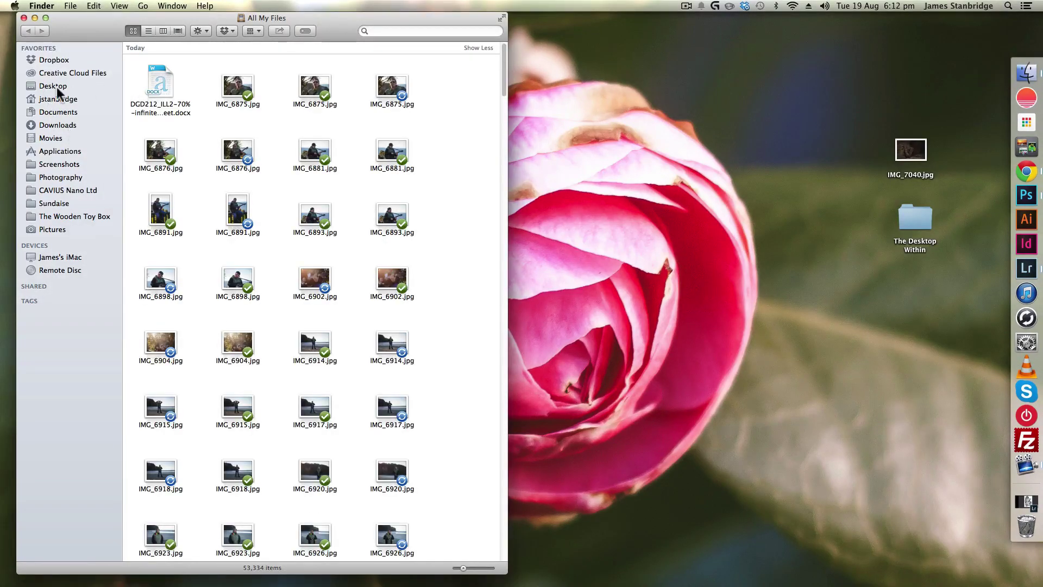
pyautogui.click(55, 60)
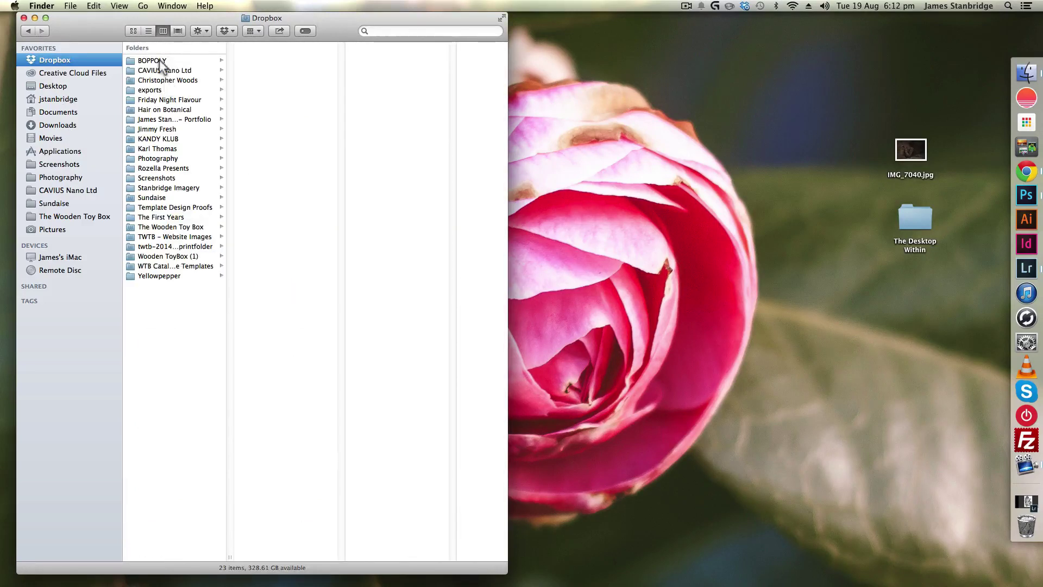
pyautogui.click(158, 59)
pyautogui.click(269, 139)
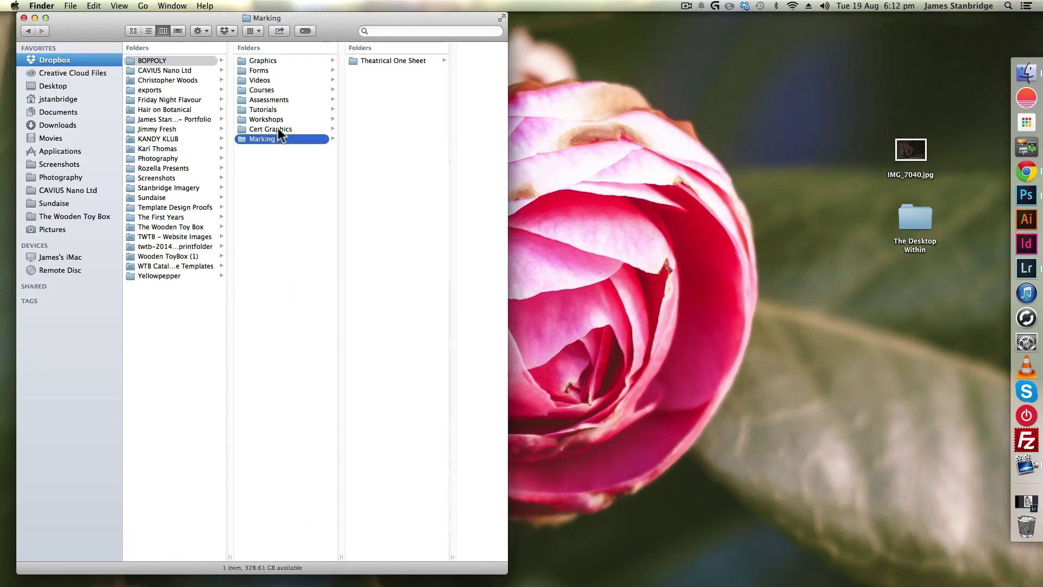
pyautogui.click(258, 59)
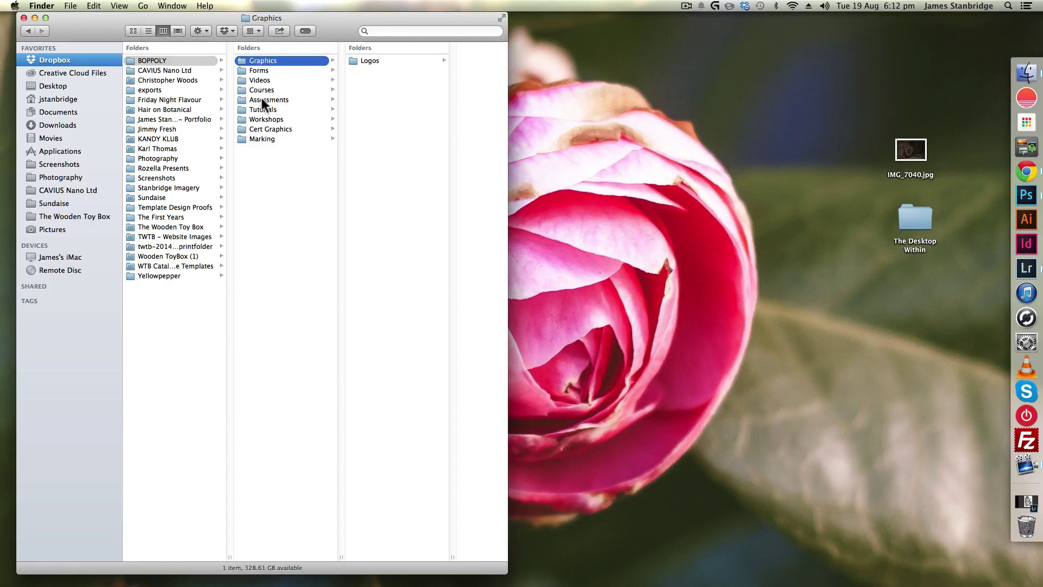
# Arrange the Finder items by name and open untitled-5662-Edit.jpg from the Workshops folder in Preview.
pyautogui.click(253, 31)
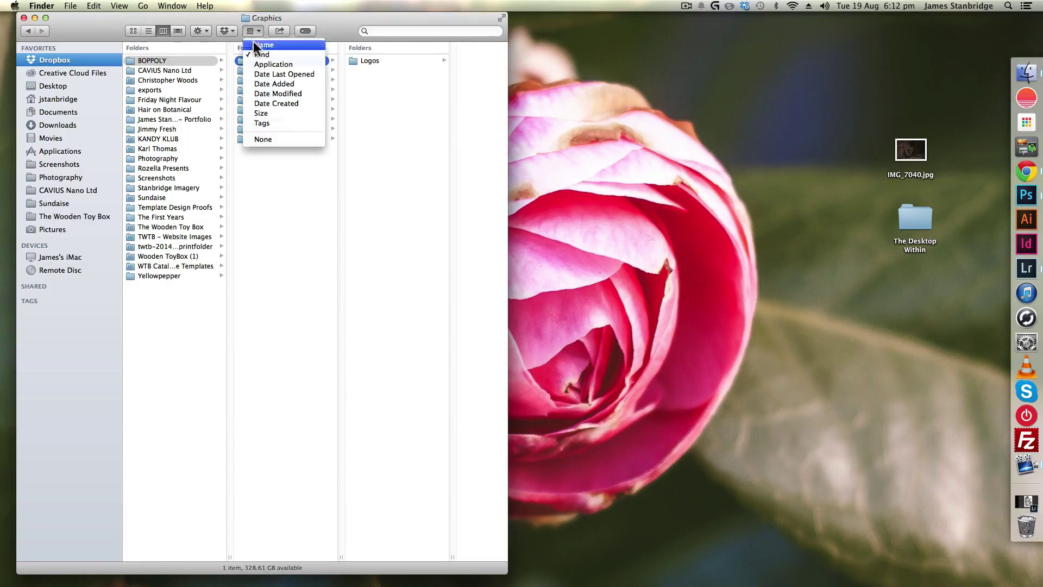
pyautogui.click(255, 45)
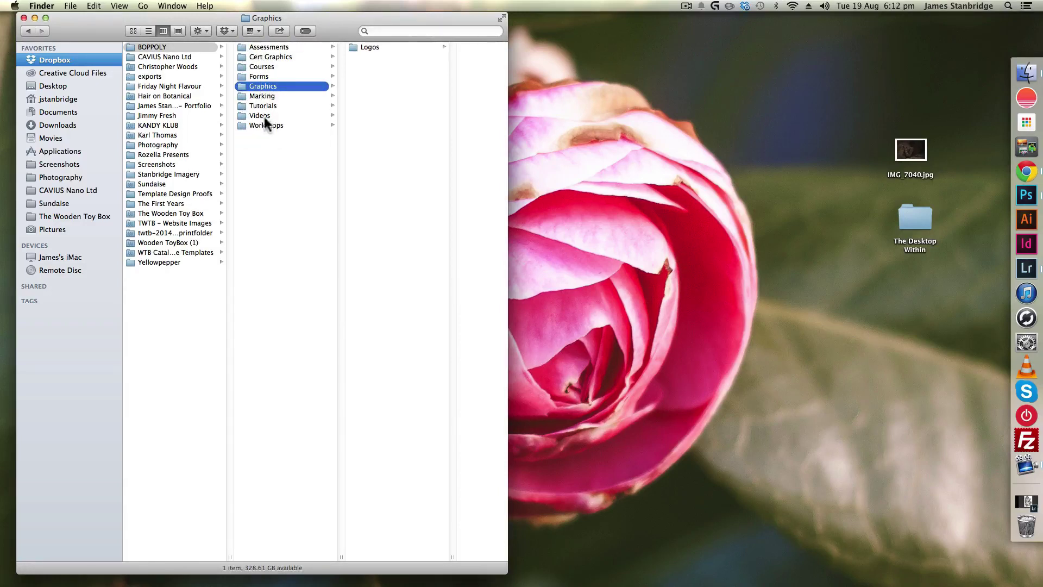
pyautogui.click(266, 125)
pyautogui.click(377, 57)
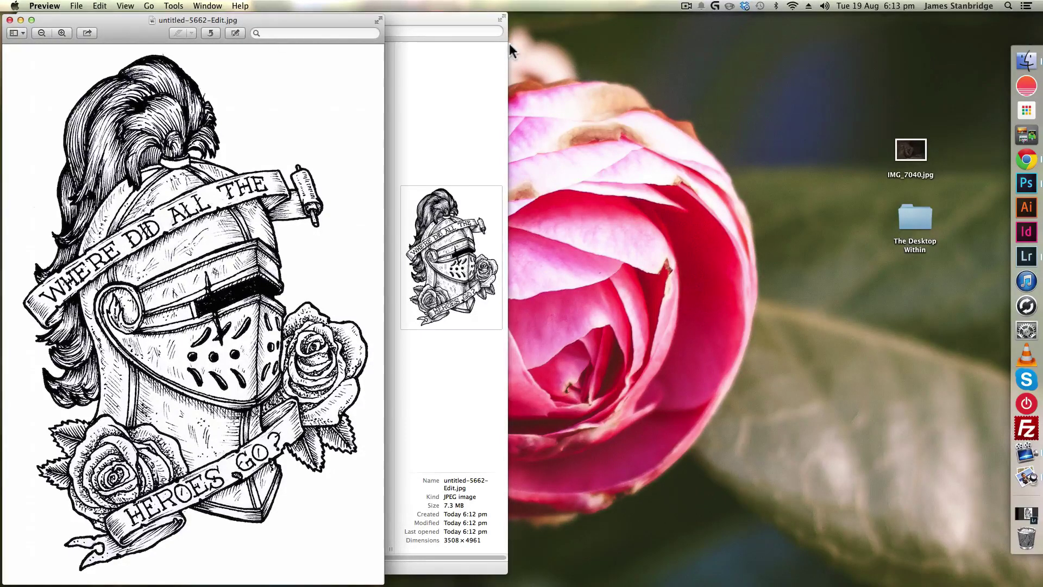
pyautogui.click(686, 6)
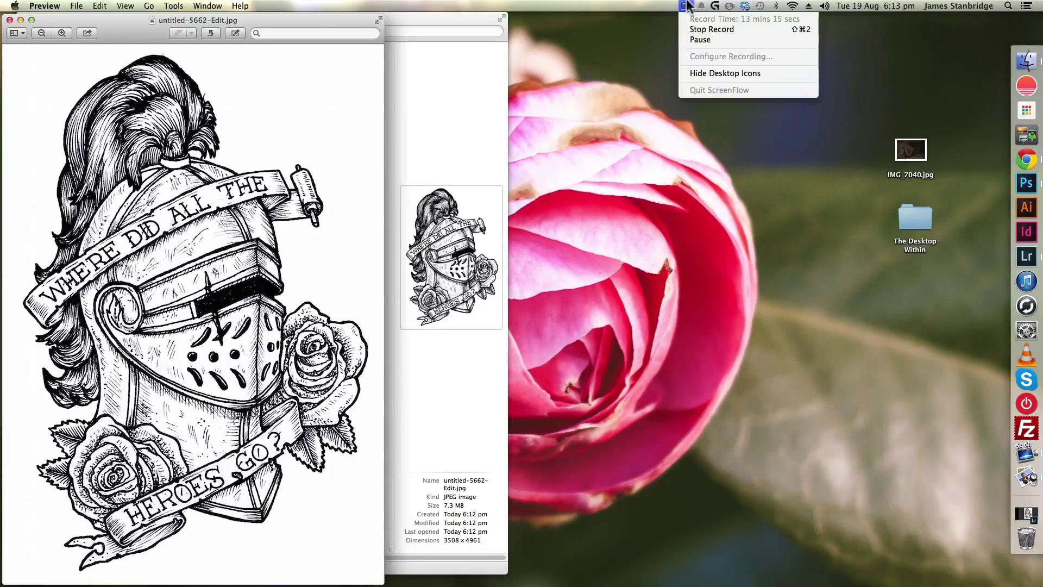